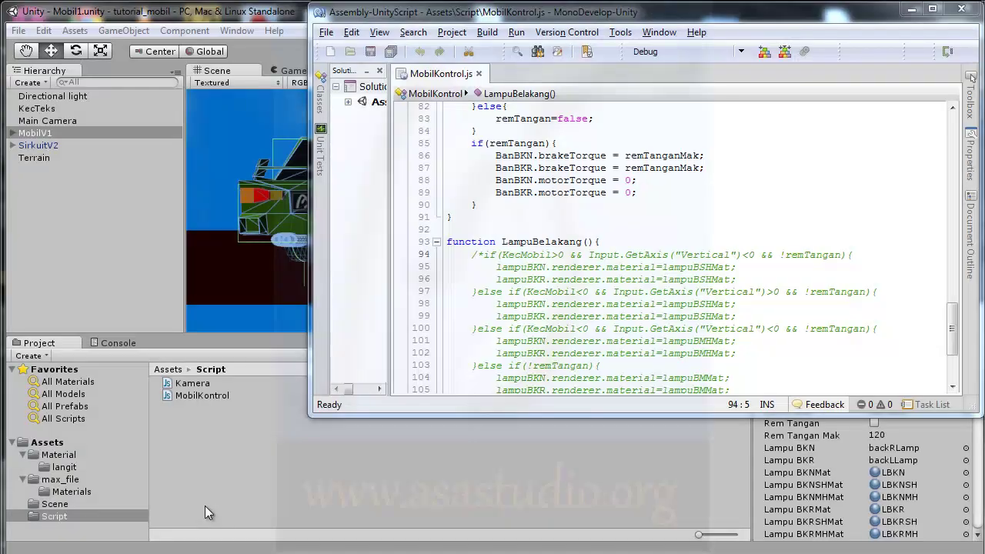
Back in Unity, expand the MobilV1 car and select backLLamp to view its belok, stop and LBKR materials.
{"action": "left_click", "coordinate": [31, 133]}
{"action": "left_click", "coordinate": [12, 134]}
{"action": "left_click", "coordinate": [47, 147]}
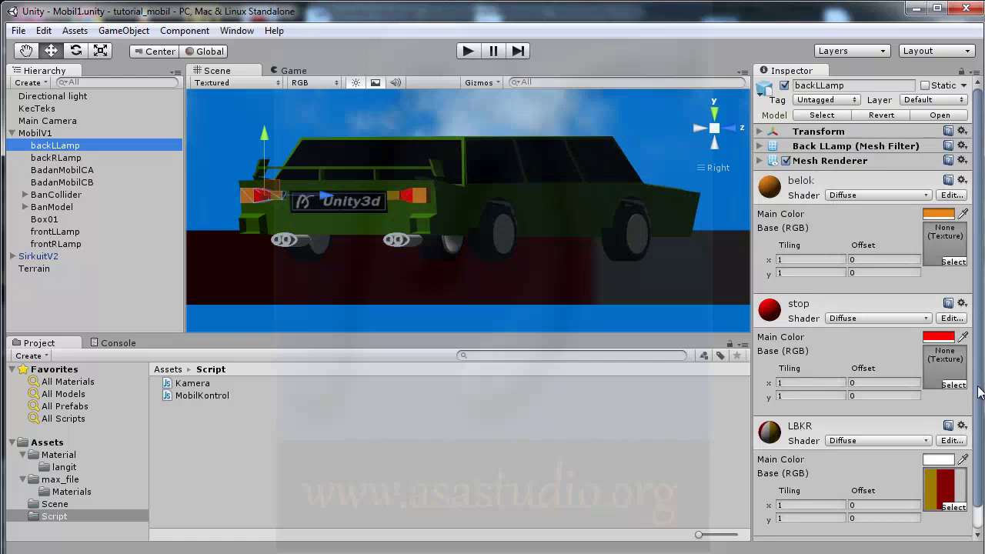
Inspect backRLamp's materials (belok, LBKN, stop), then browse max_file Materials down to stop.
{"action": "left_click_drag", "start_coordinate": [979, 406], "coordinate": [979, 430]}
{"action": "scroll", "coordinate": [978, 445], "scroll_direction": "up", "scroll_amount": 1}
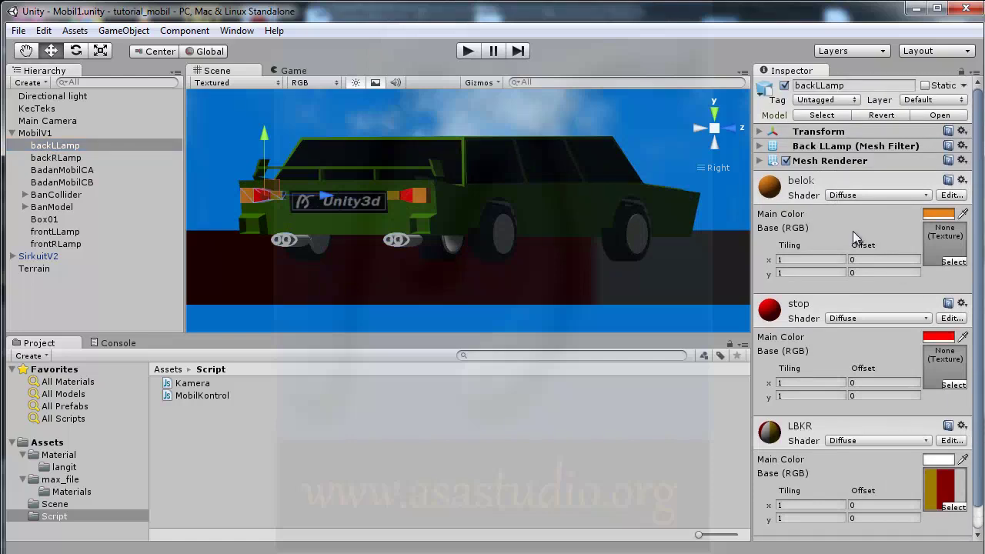
{"action": "left_click", "coordinate": [51, 159]}
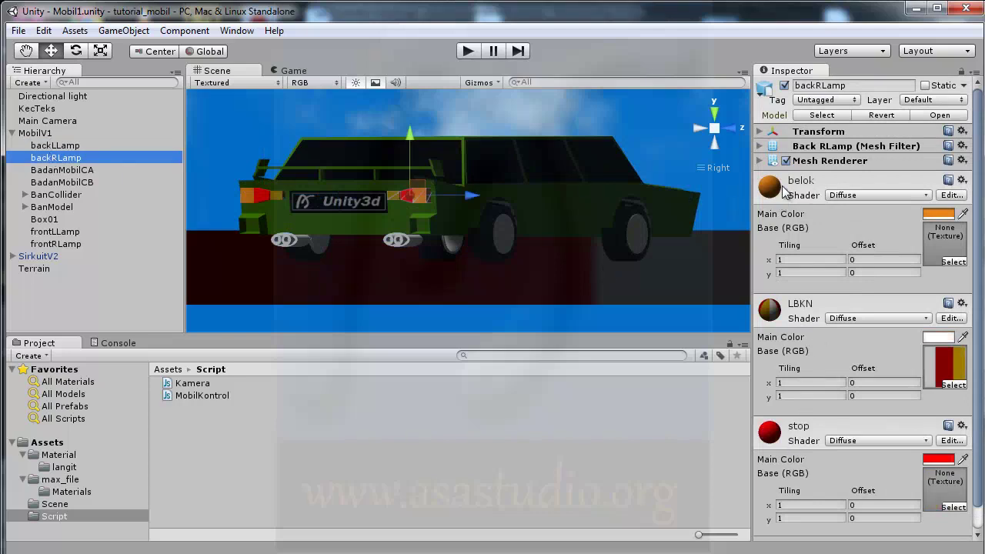
{"action": "left_click", "coordinate": [62, 492]}
{"action": "left_click_drag", "start_coordinate": [745, 416], "coordinate": [737, 490]}
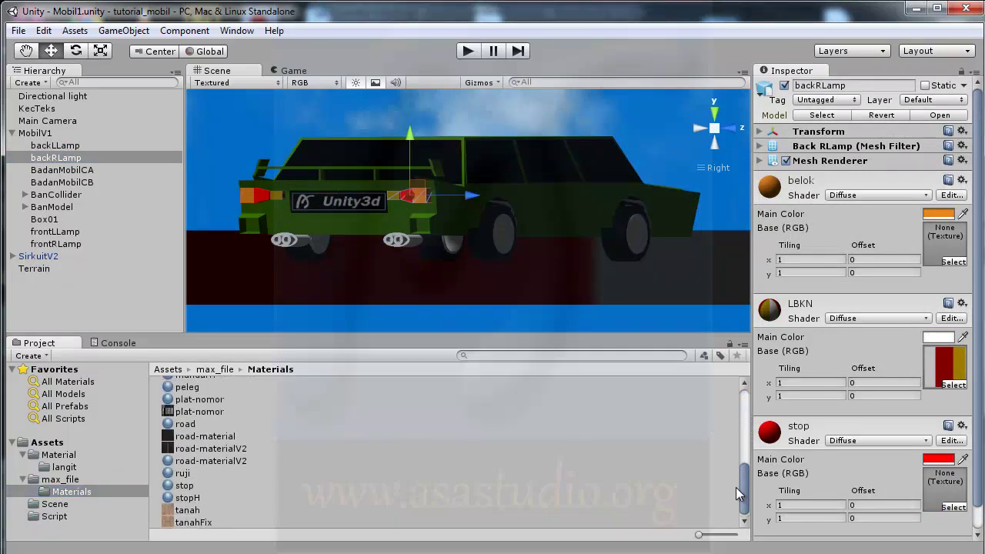
Delete the stop material from the max_file Materials folder.
{"action": "left_click", "coordinate": [185, 487]}
{"action": "key", "text": "Delete"}
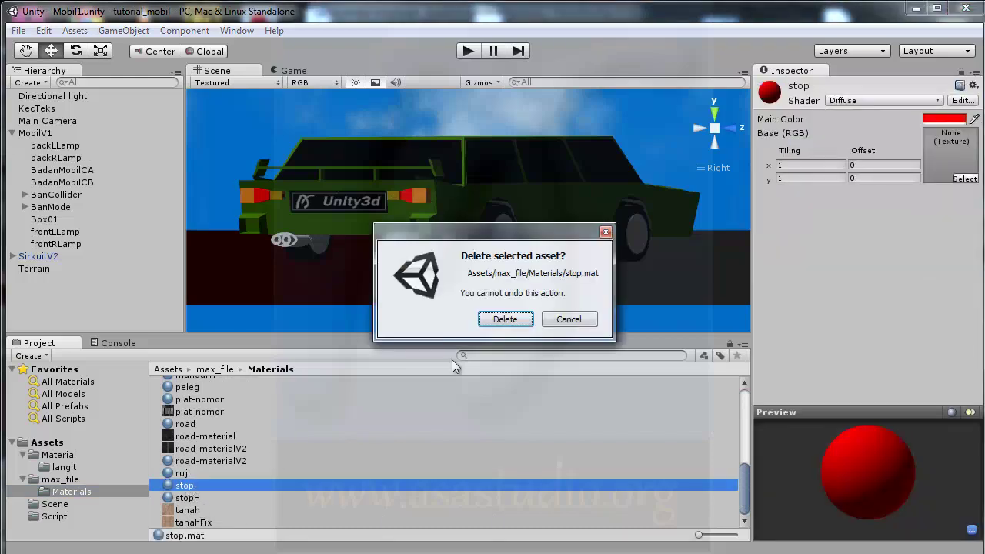
{"action": "left_click", "coordinate": [521, 322]}
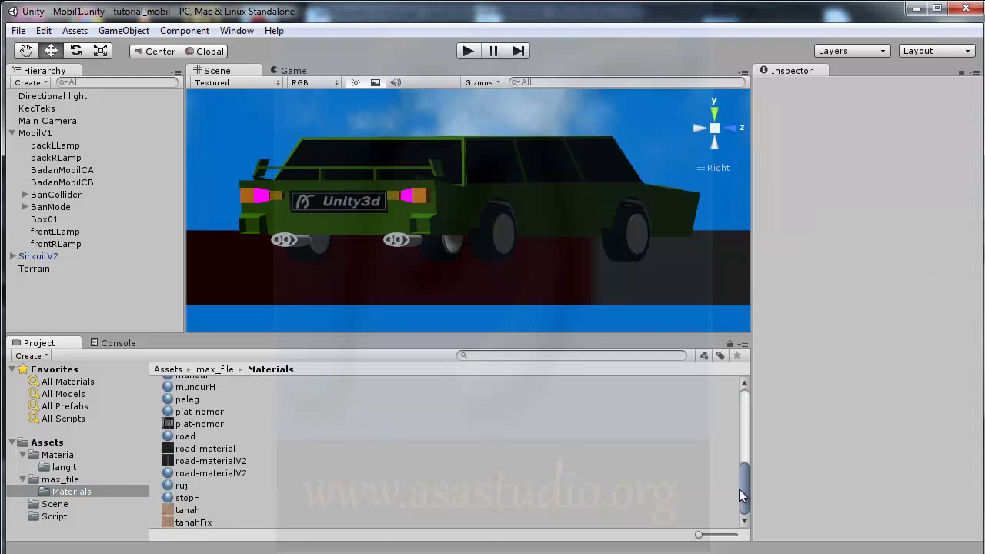
Delete the belok material too, then reselect backLLamp to check its remaining materials.
{"action": "left_click_drag", "start_coordinate": [739, 489], "coordinate": [745, 391]}
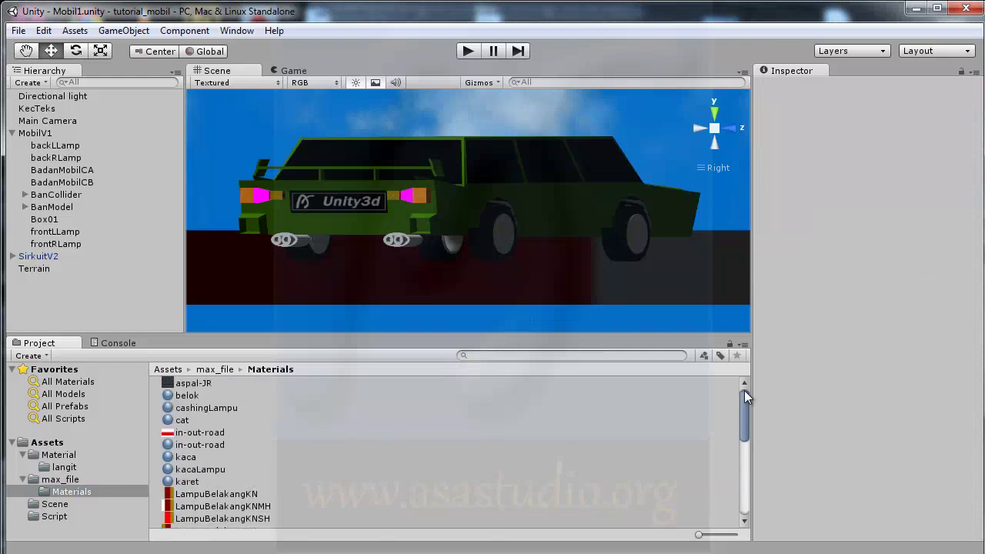
{"action": "left_click", "coordinate": [243, 395]}
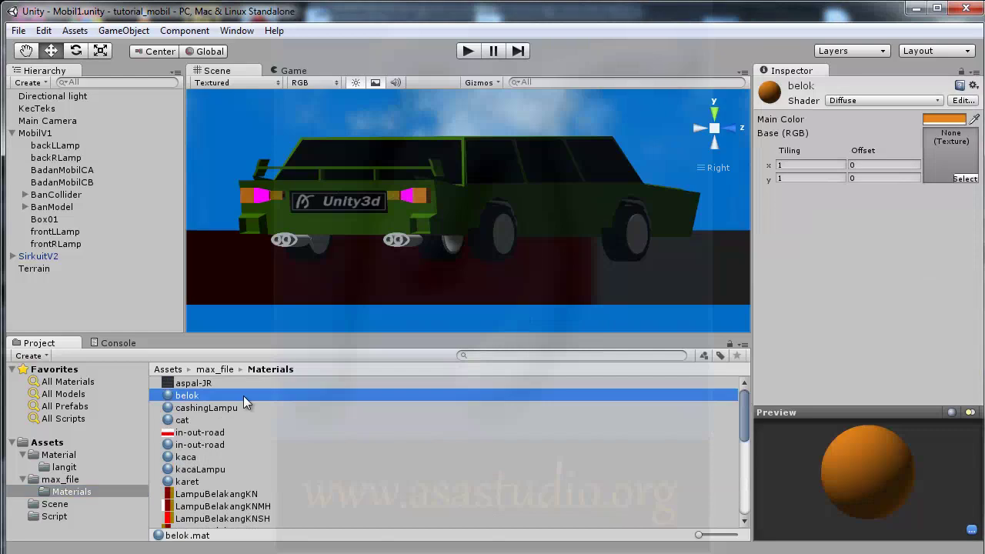
{"action": "key", "text": "Delete"}
{"action": "left_click", "coordinate": [486, 326]}
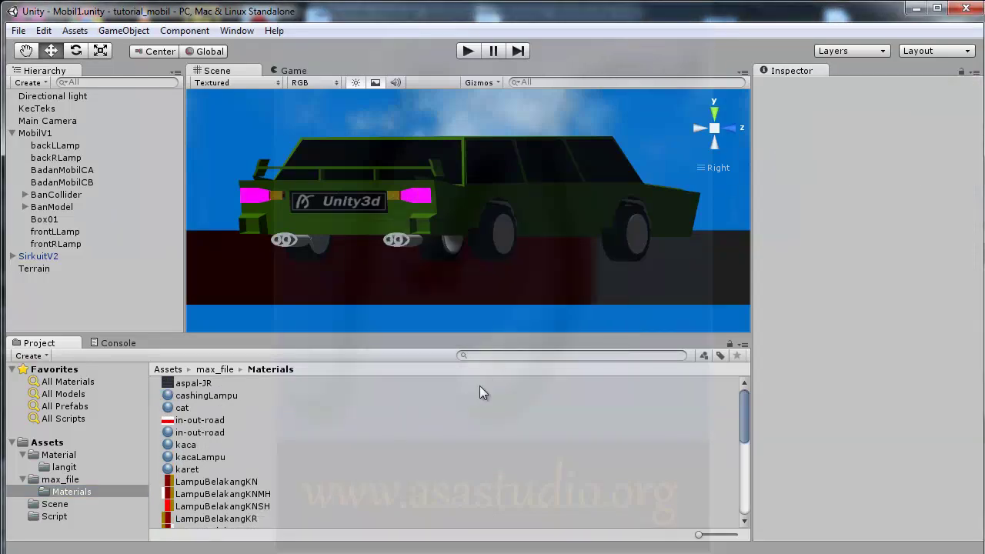
{"action": "left_click", "coordinate": [61, 145]}
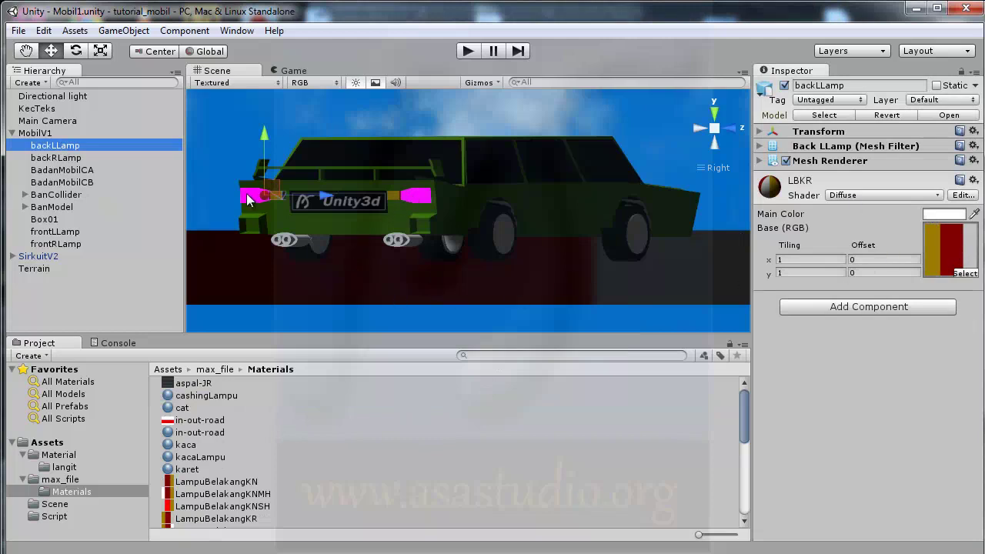
Confirm backLLamp keeps only its LBKR material, then start the game with Ctrl+P.
{"action": "left_click", "coordinate": [311, 406]}
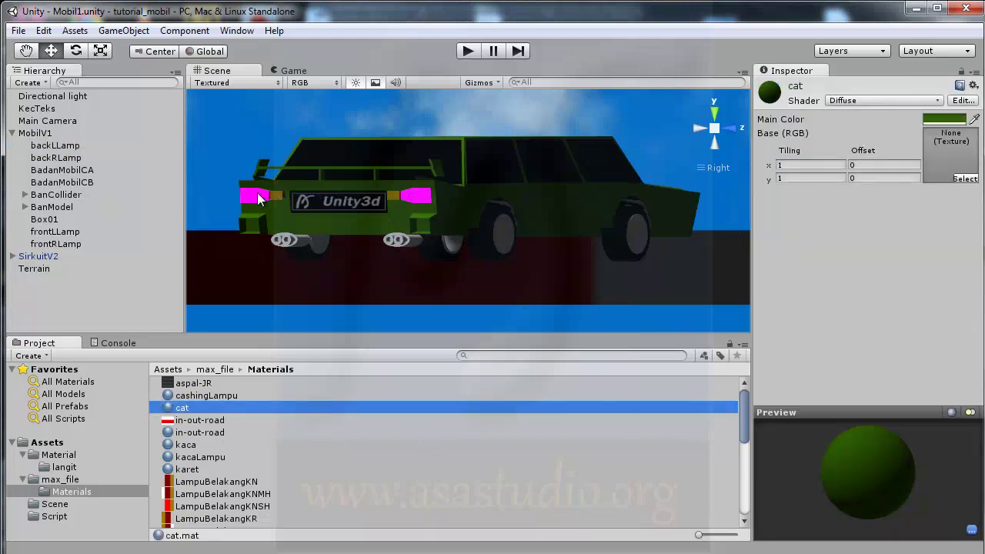
{"action": "left_click", "coordinate": [258, 199]}
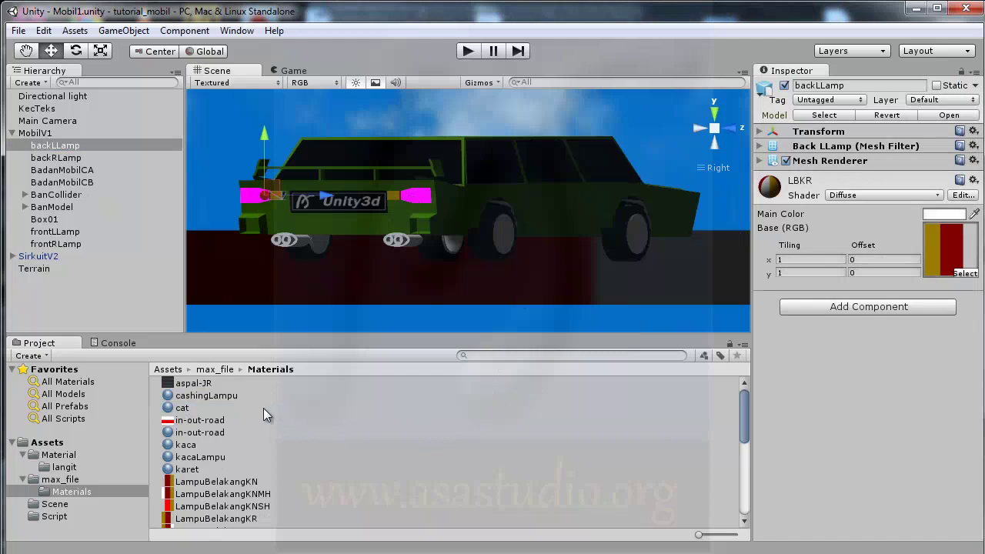
{"action": "left_click", "coordinate": [48, 148]}
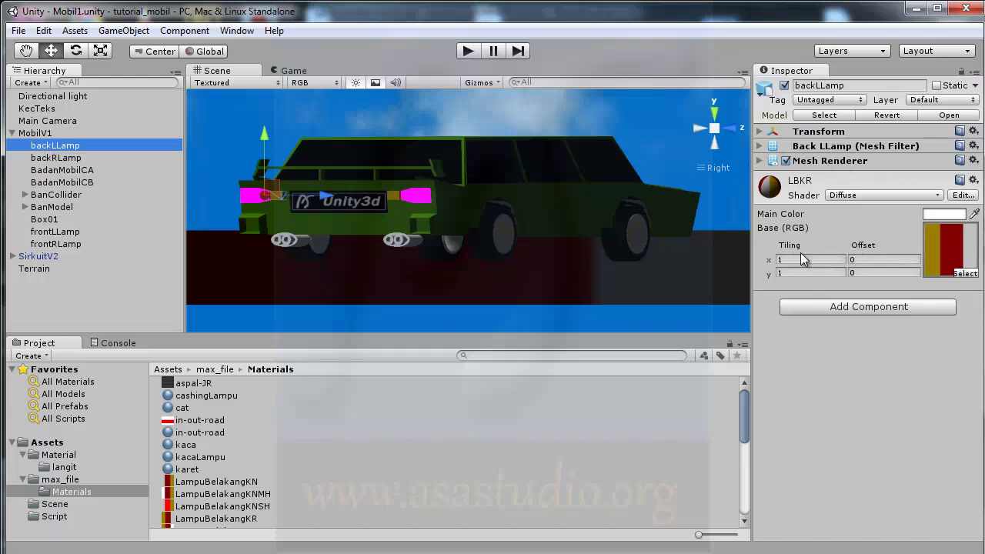
{"action": "left_click", "coordinate": [781, 260]}
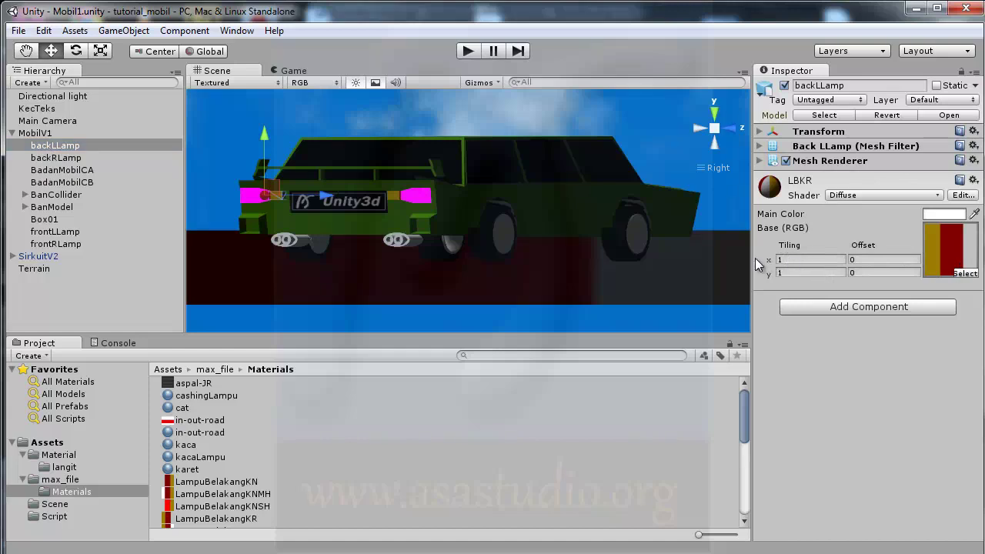
{"action": "key", "text": "ctrl+p"}
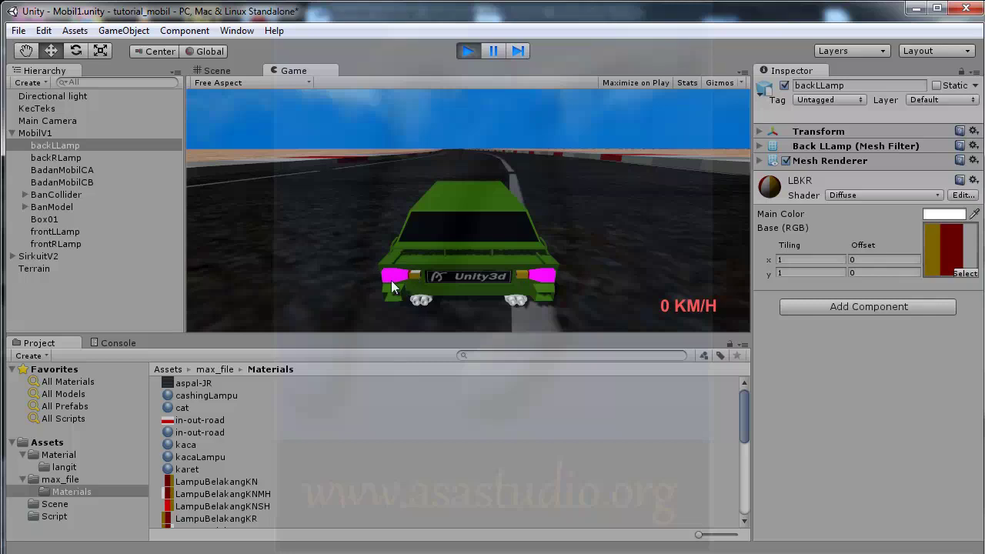
Stop the Play mode test of the car, returning to the Scene view.
{"action": "left_click", "coordinate": [471, 50]}
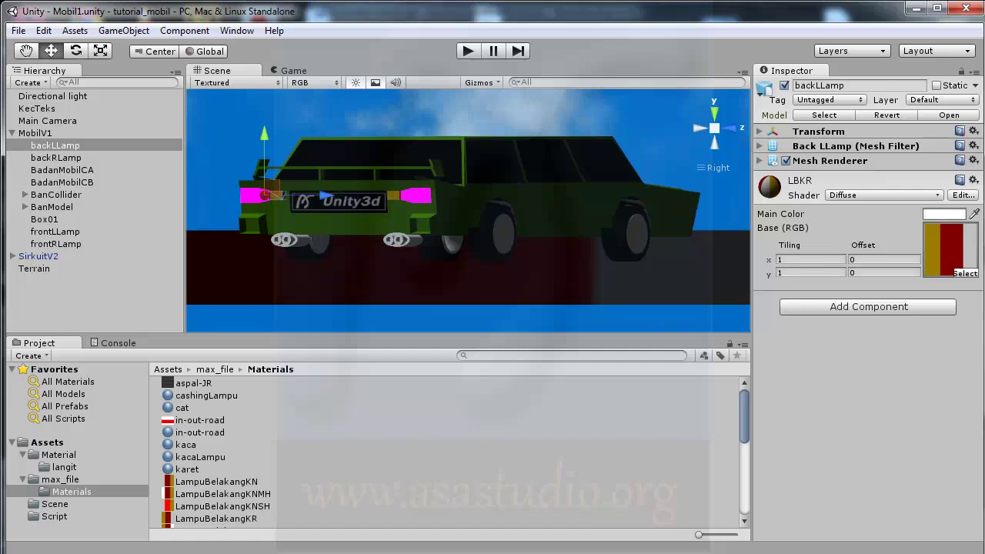
Launch Autodesk 3ds Max 9 (32-bit) from the Start menu's Autodesk program folder.
{"action": "key", "text": "super"}
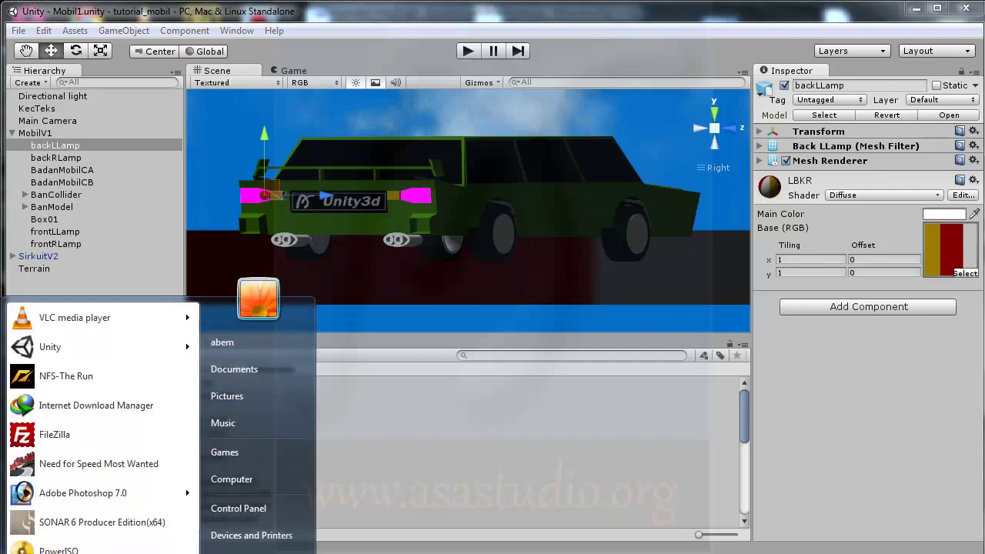
{"action": "left_click", "coordinate": [77, 550]}
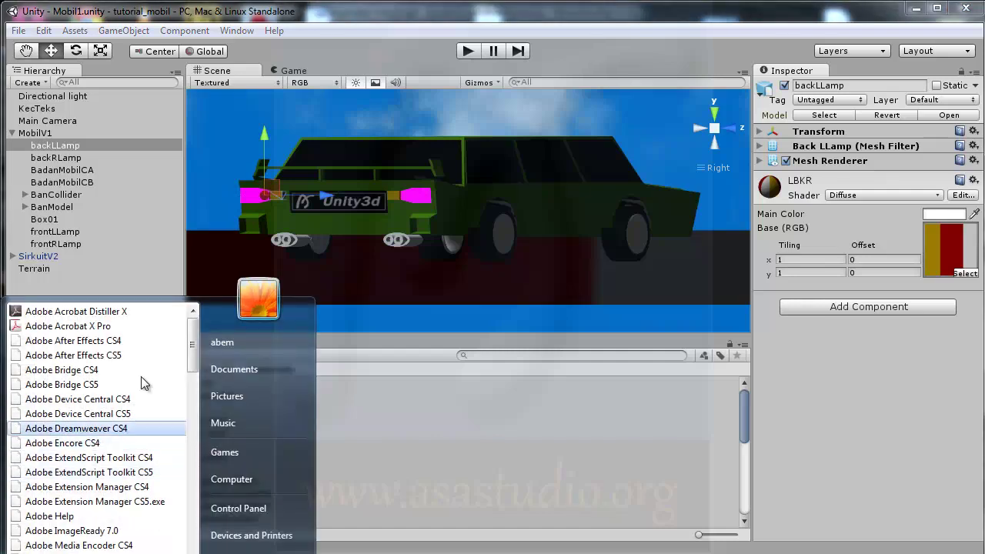
{"action": "left_click_drag", "start_coordinate": [197, 343], "coordinate": [192, 473]}
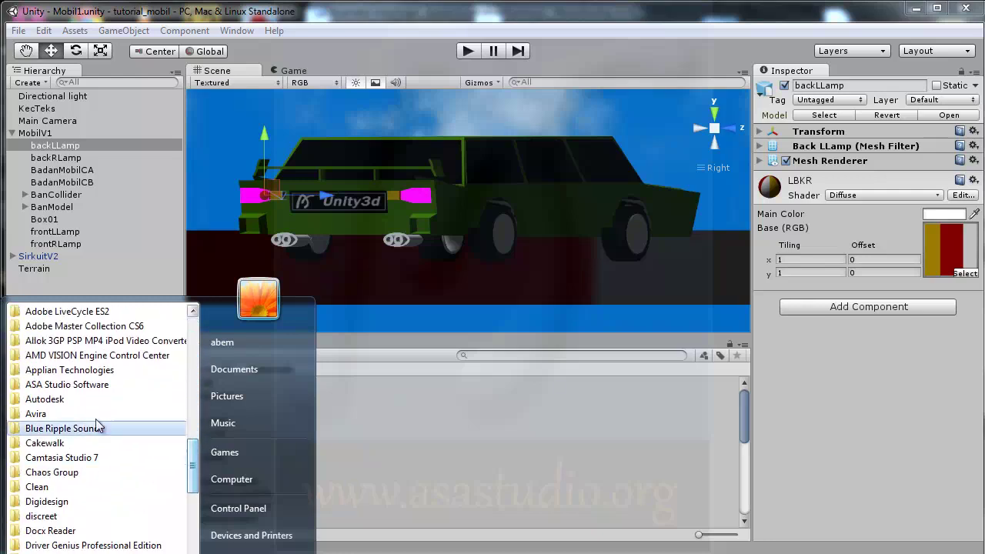
{"action": "left_click", "coordinate": [60, 400]}
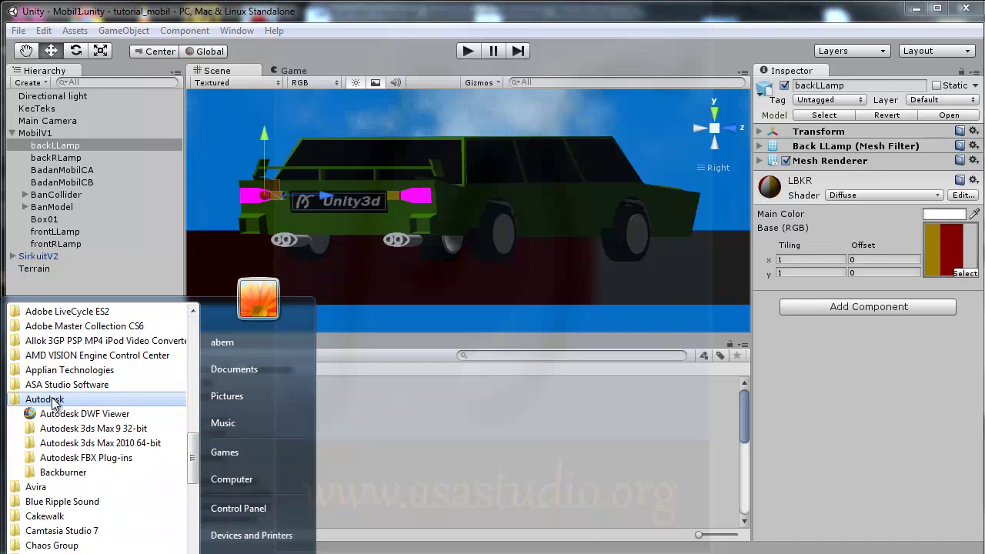
{"action": "left_click", "coordinate": [79, 431]}
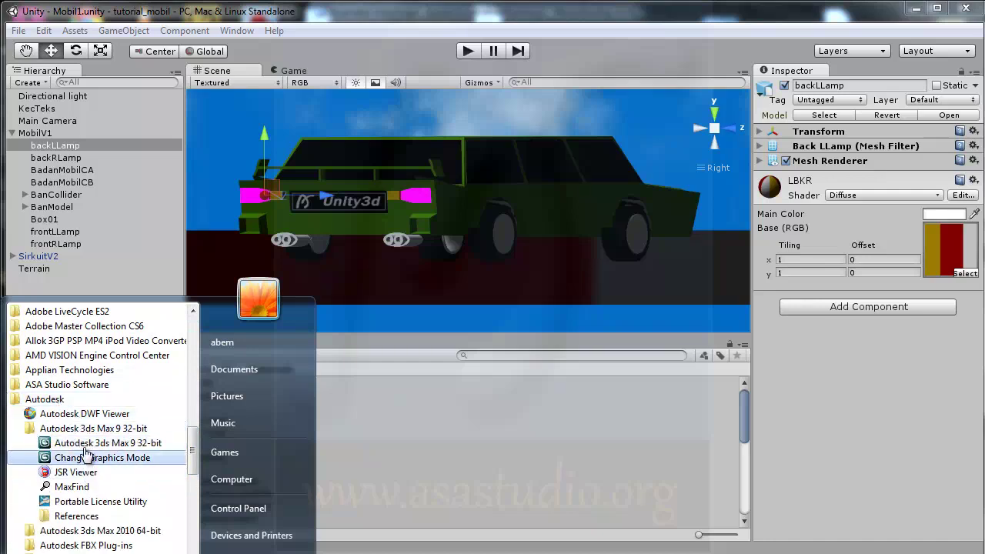
{"action": "left_click", "coordinate": [85, 443]}
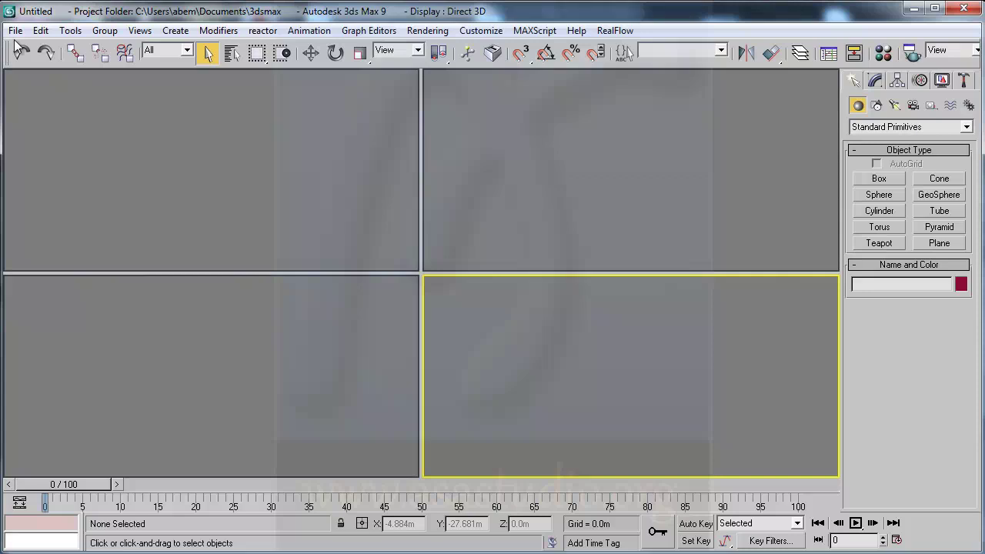
Open the recent scene mobilku.max.
{"action": "left_click", "coordinate": [16, 30]}
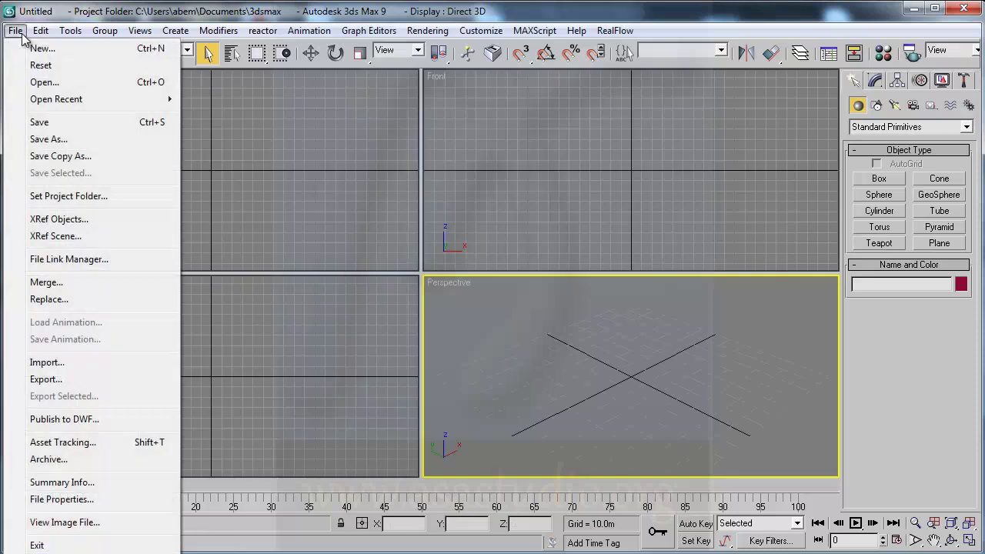
{"action": "mouse_move", "coordinate": [47, 102]}
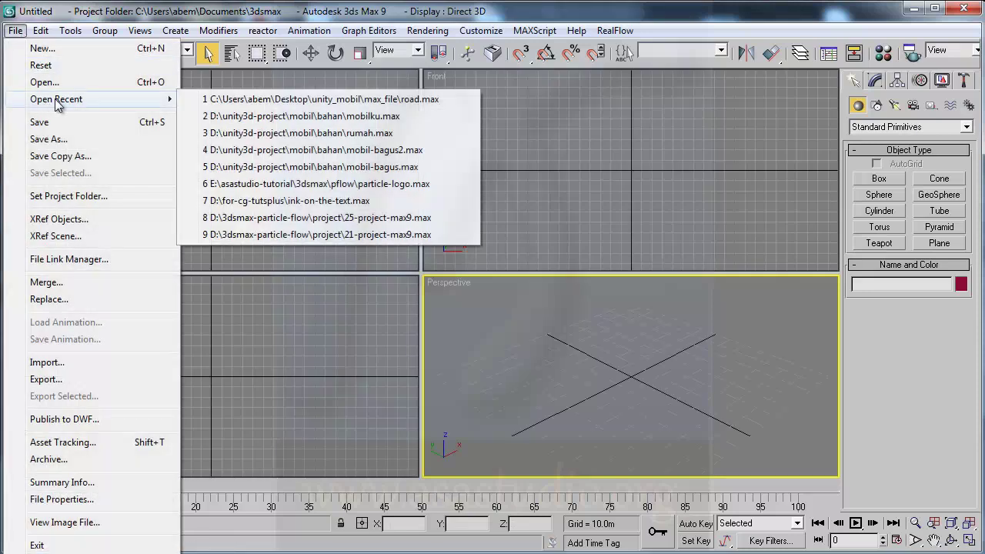
{"action": "left_click", "coordinate": [271, 116]}
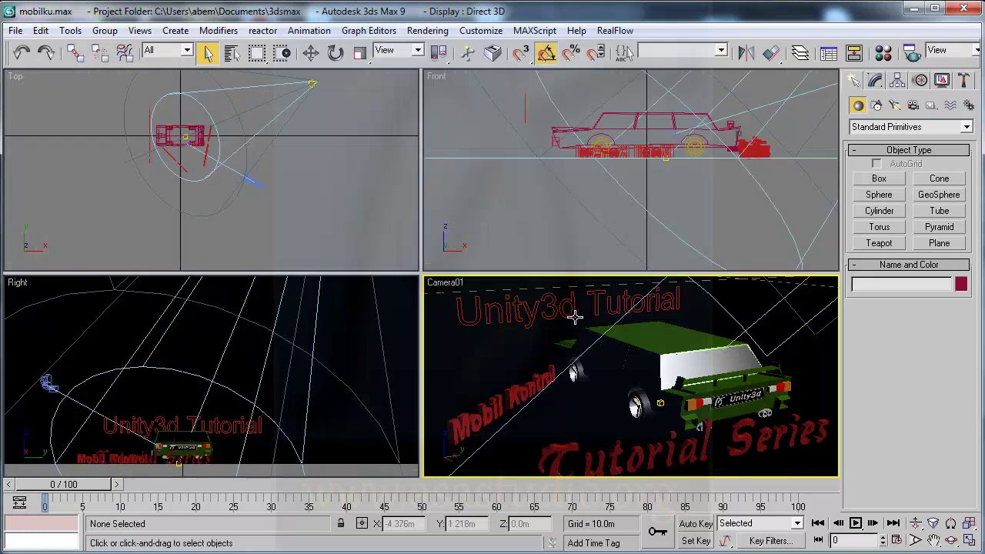
Select backLLamp on the car and show its modifier stack and Modifier List.
{"action": "left_click", "coordinate": [695, 403]}
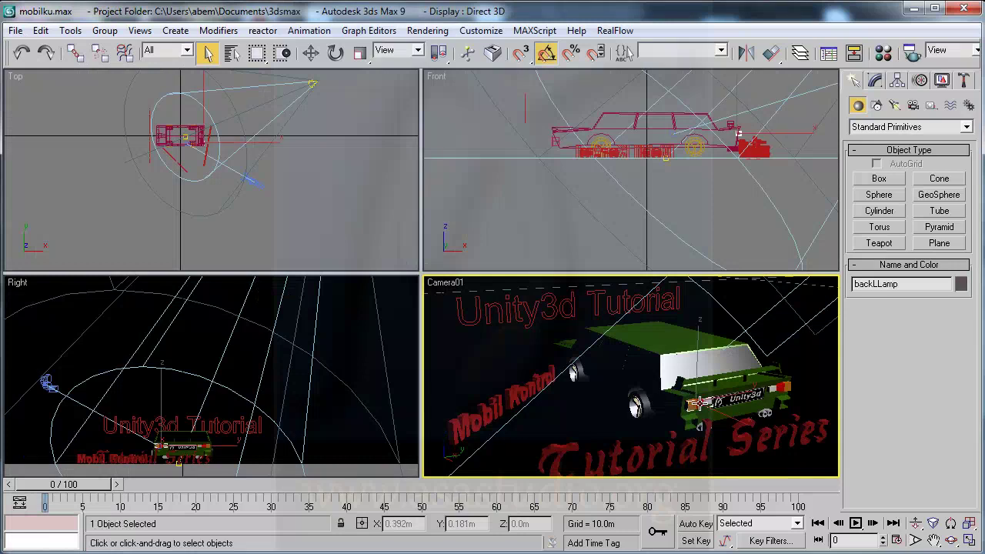
{"action": "left_click", "coordinate": [878, 80]}
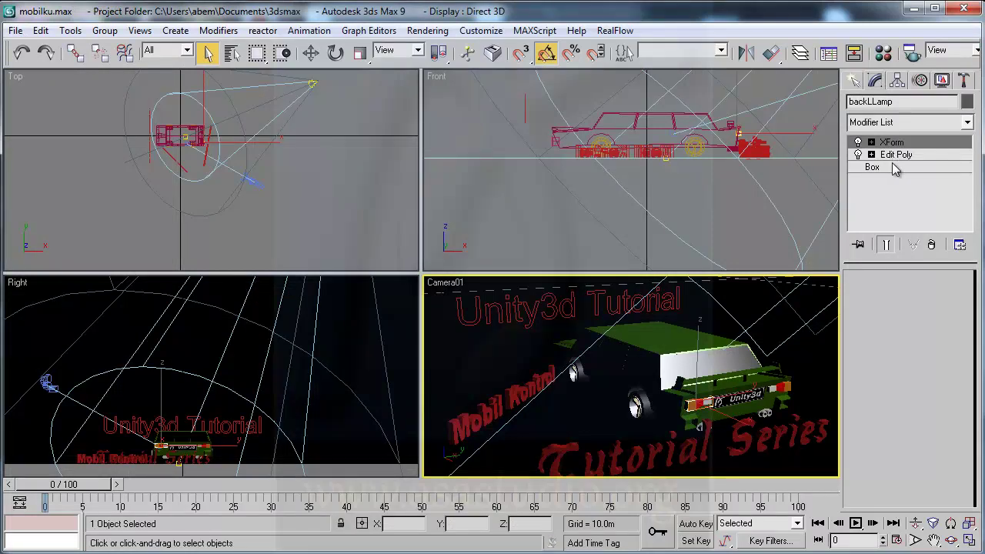
{"action": "left_click", "coordinate": [899, 123]}
{"action": "left_click_drag", "start_coordinate": [971, 356], "coordinate": [976, 425]}
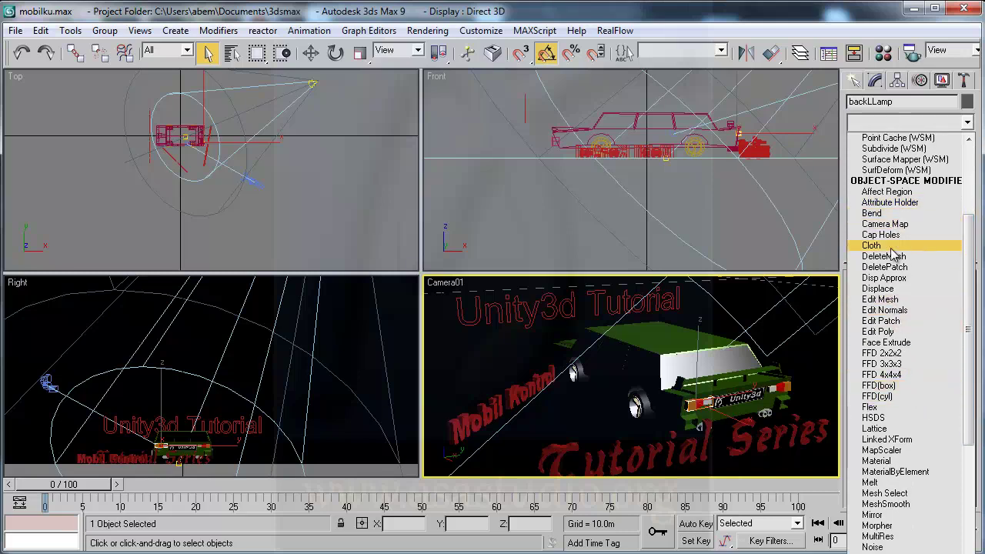
Add an Edit Poly modifier to both backLLamp and backRLamp.
{"action": "left_click", "coordinate": [895, 330]}
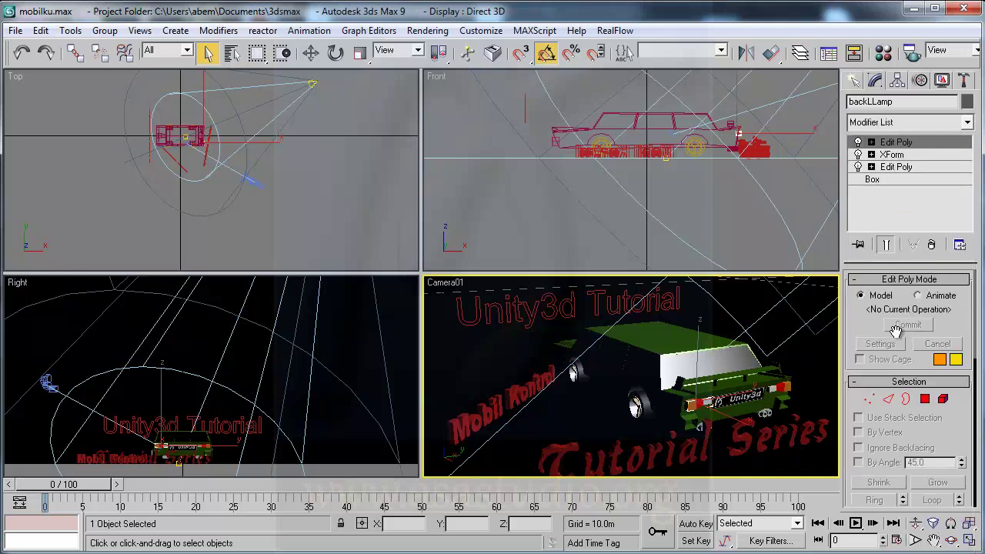
{"action": "left_click", "coordinate": [781, 387]}
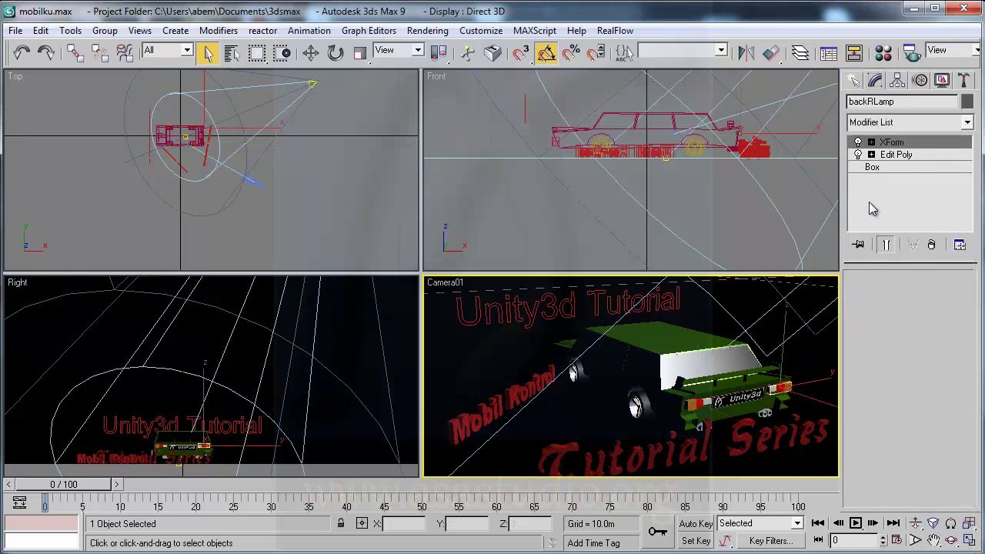
{"action": "left_click", "coordinate": [905, 123]}
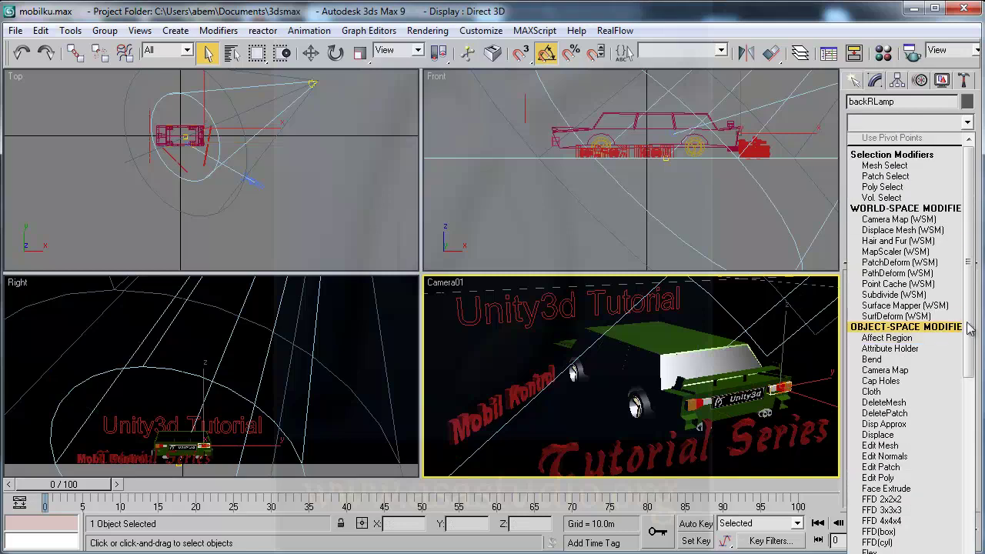
{"action": "left_click_drag", "start_coordinate": [971, 327], "coordinate": [971, 433]}
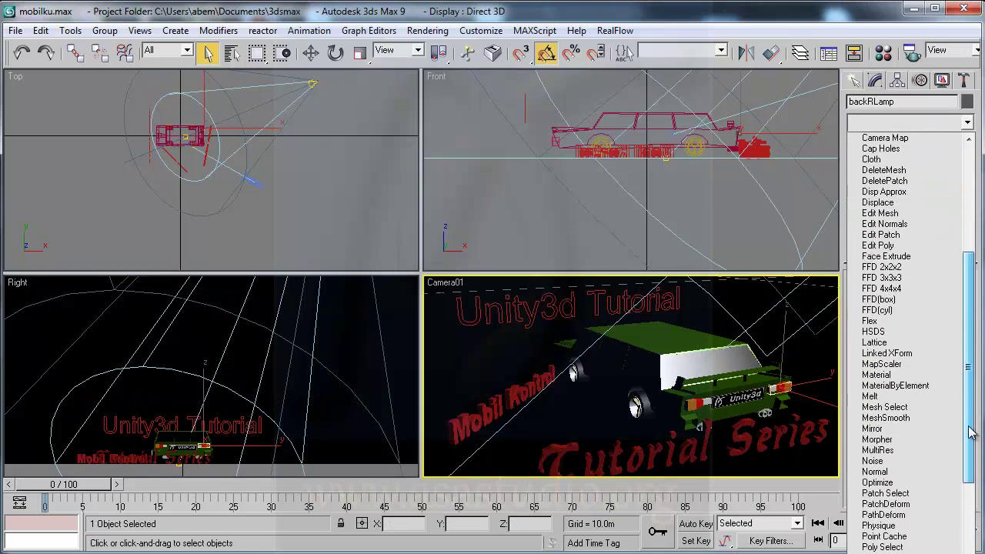
{"action": "left_click", "coordinate": [897, 245]}
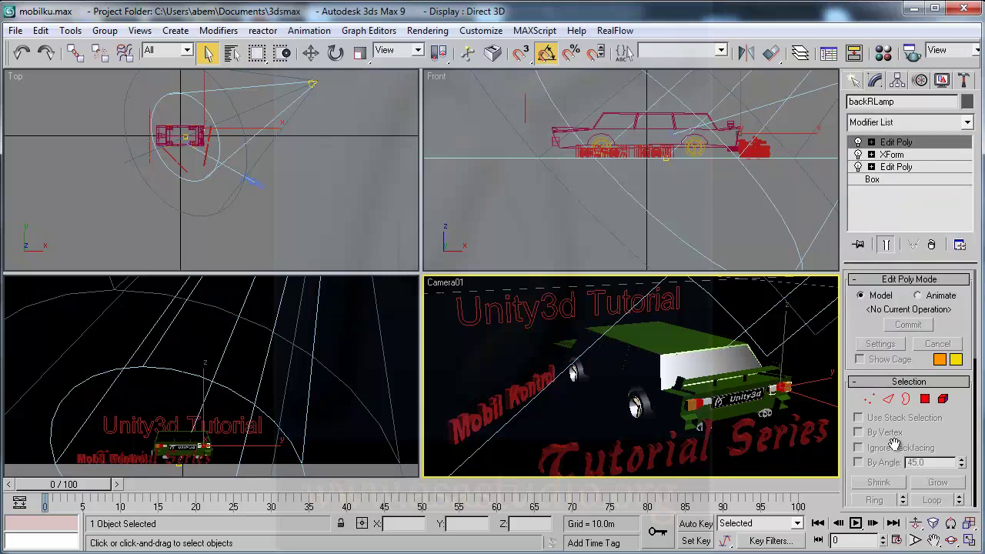
Attach the left rear lamp into backRLamp and expand its Edit Poly levels.
{"action": "scroll", "coordinate": [964, 434], "scroll_direction": "down", "scroll_amount": 5}
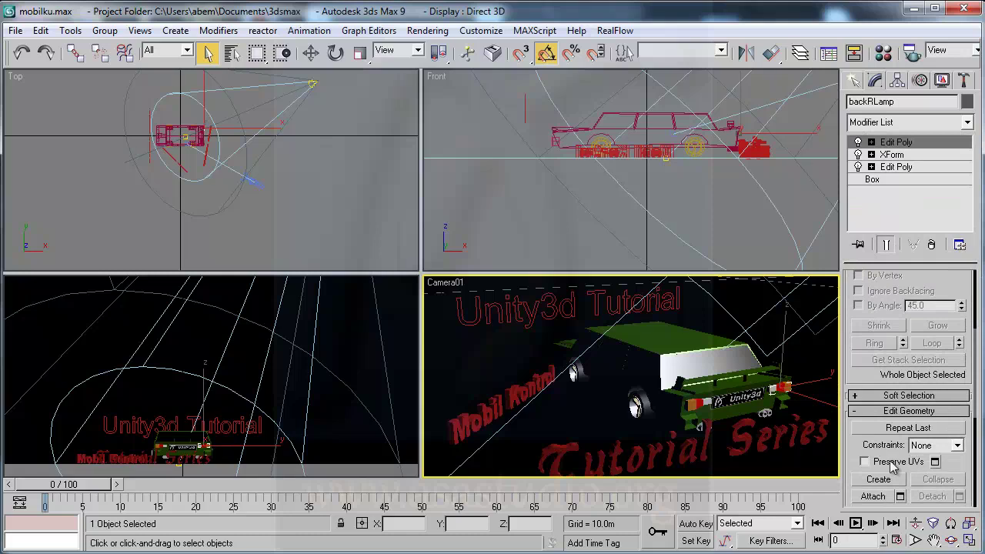
{"action": "left_click", "coordinate": [875, 496]}
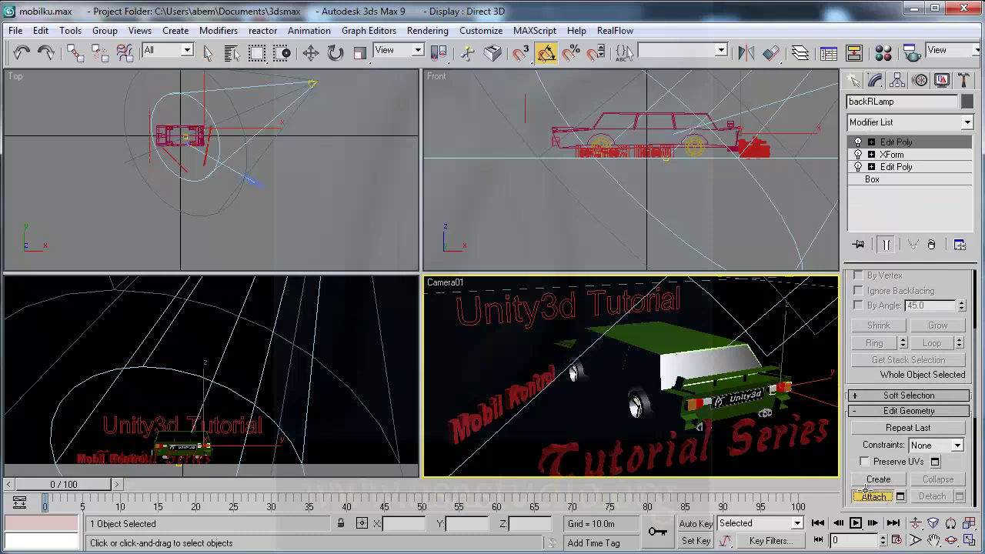
{"action": "left_click", "coordinate": [697, 402]}
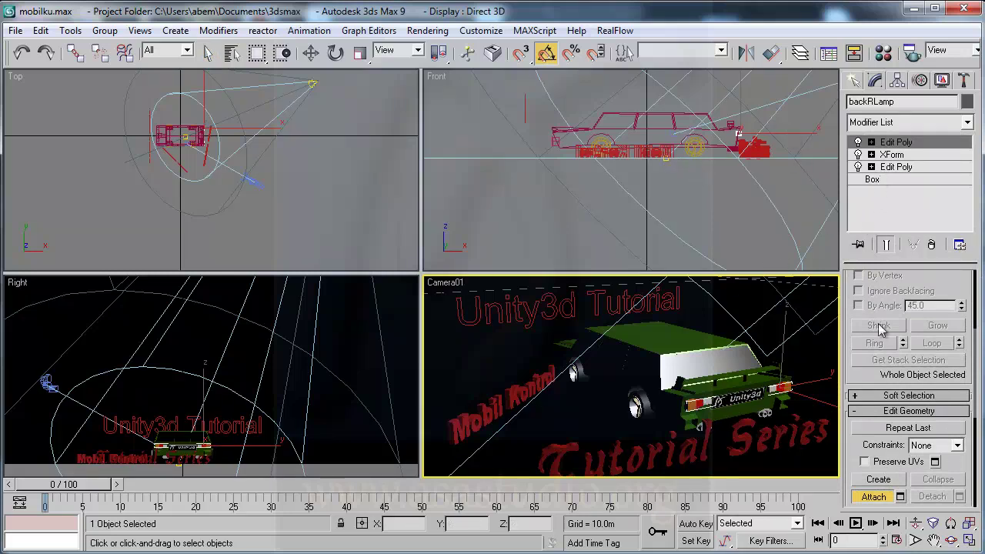
{"action": "left_click", "coordinate": [872, 143]}
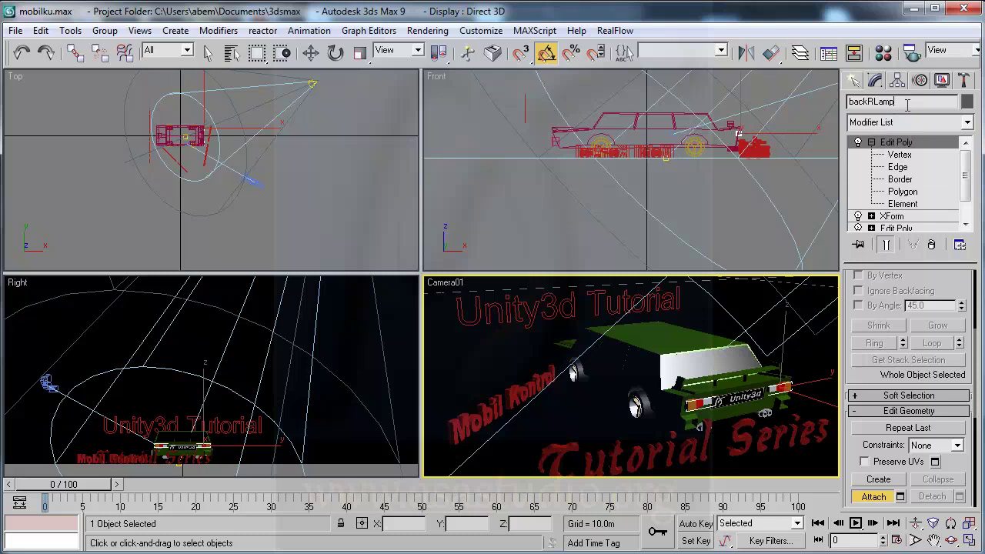
Turn off Attach, switch to Select and Move, and rename backRLamp to backLamp.
{"action": "left_click", "coordinate": [884, 498]}
{"action": "key", "text": "w"}
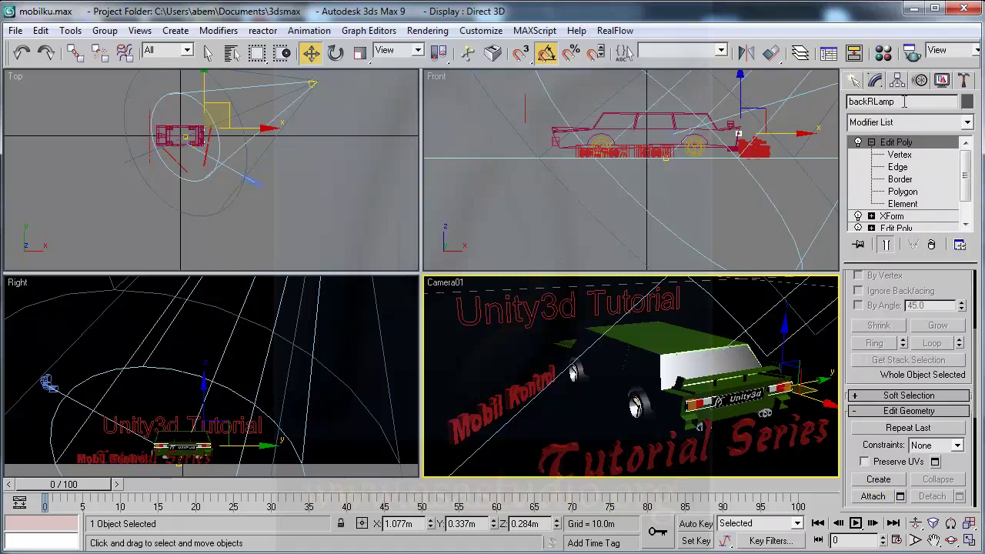
{"action": "left_click_drag", "start_coordinate": [885, 102], "coordinate": [847, 101]}
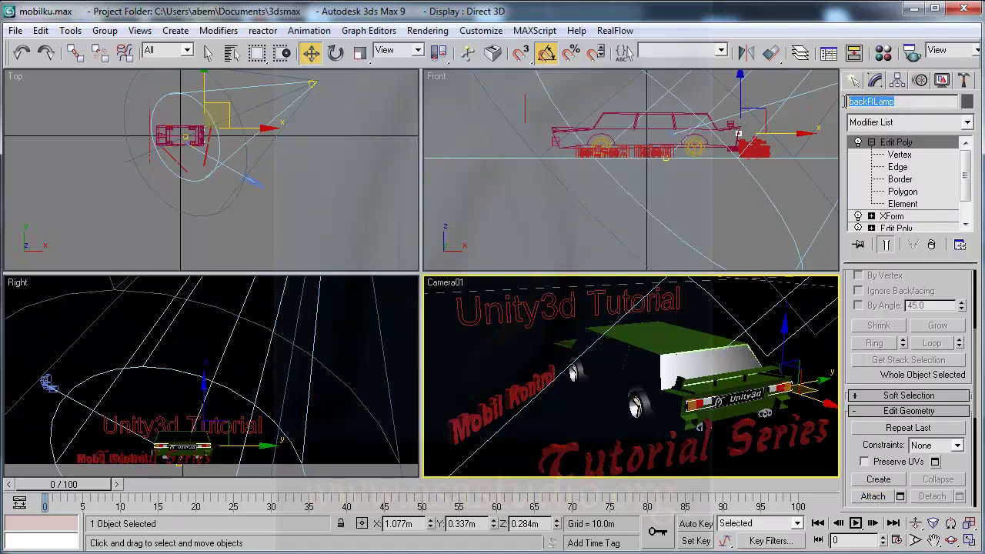
{"action": "left_click", "coordinate": [867, 101]}
{"action": "key", "text": "BackSpace"}
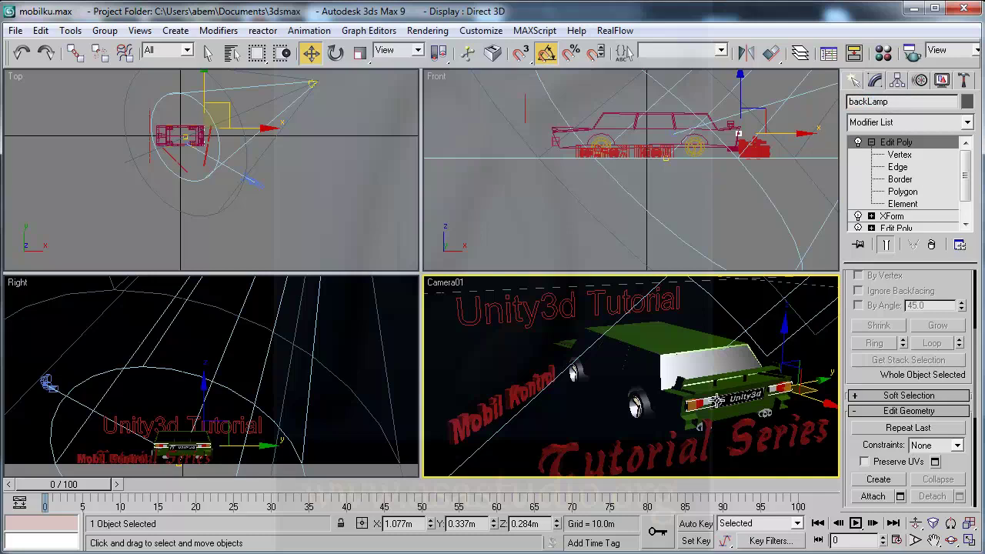
At Element level, select the rear light strip, confirm material ID 1, then return to object level.
{"action": "left_click", "coordinate": [903, 204]}
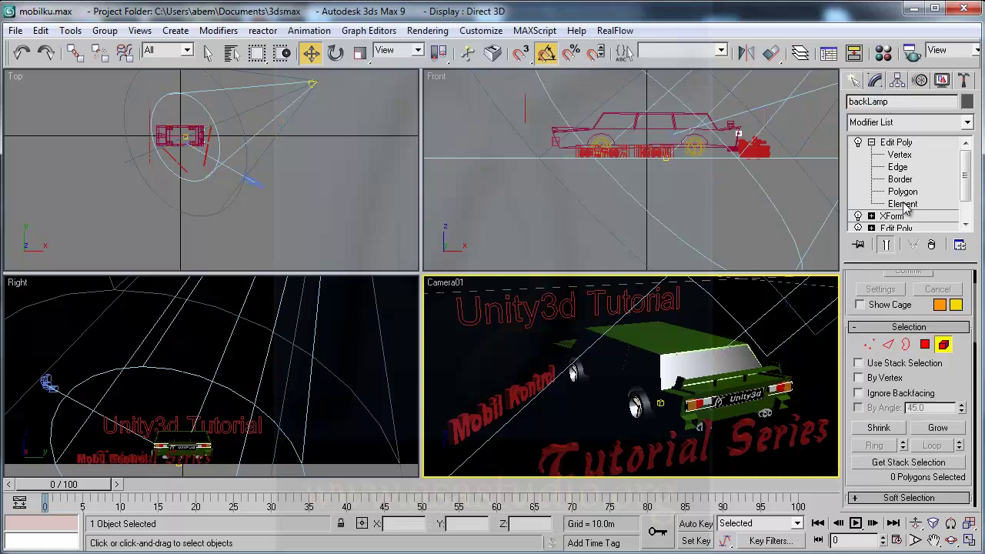
{"action": "left_click", "coordinate": [781, 388]}
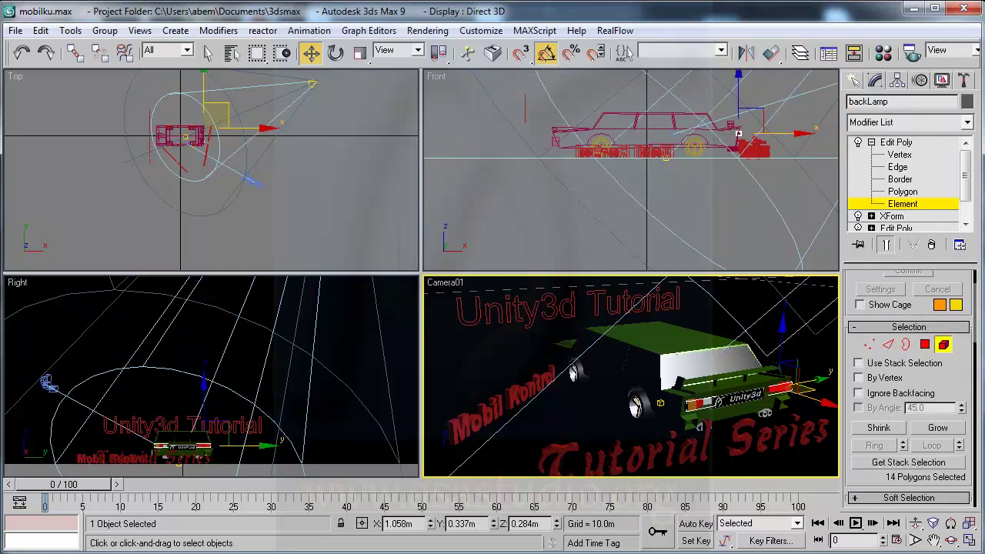
{"action": "scroll", "coordinate": [968, 400], "scroll_direction": "down", "scroll_amount": 5}
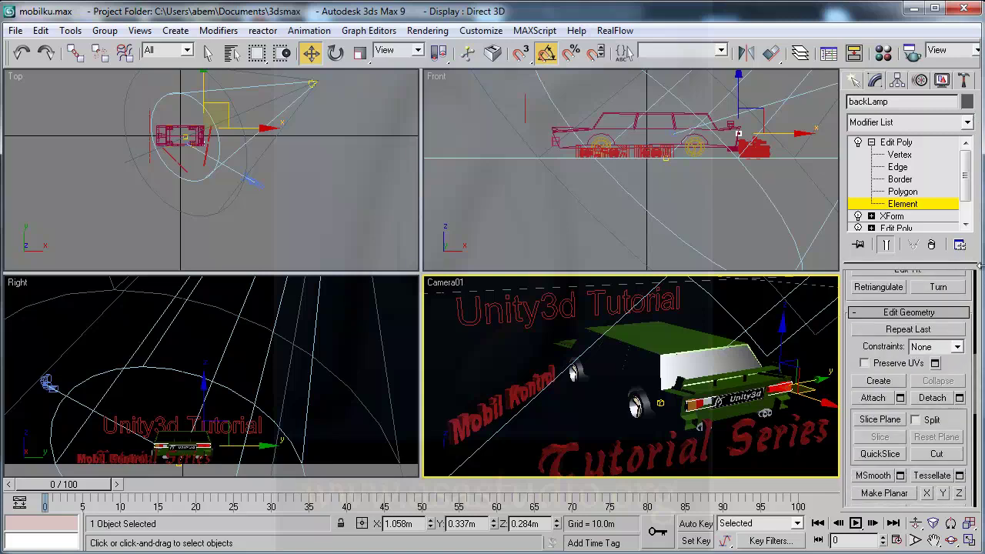
{"action": "left_click_drag", "start_coordinate": [967, 410], "coordinate": [969, 368]}
{"action": "scroll", "coordinate": [969, 368], "scroll_direction": "down", "scroll_amount": 5}
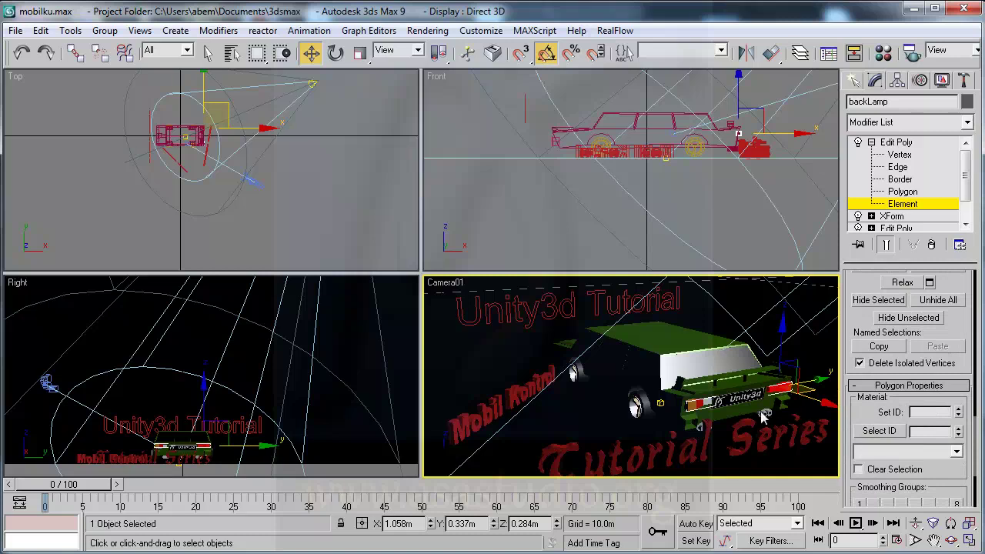
{"action": "left_click", "coordinate": [700, 403]}
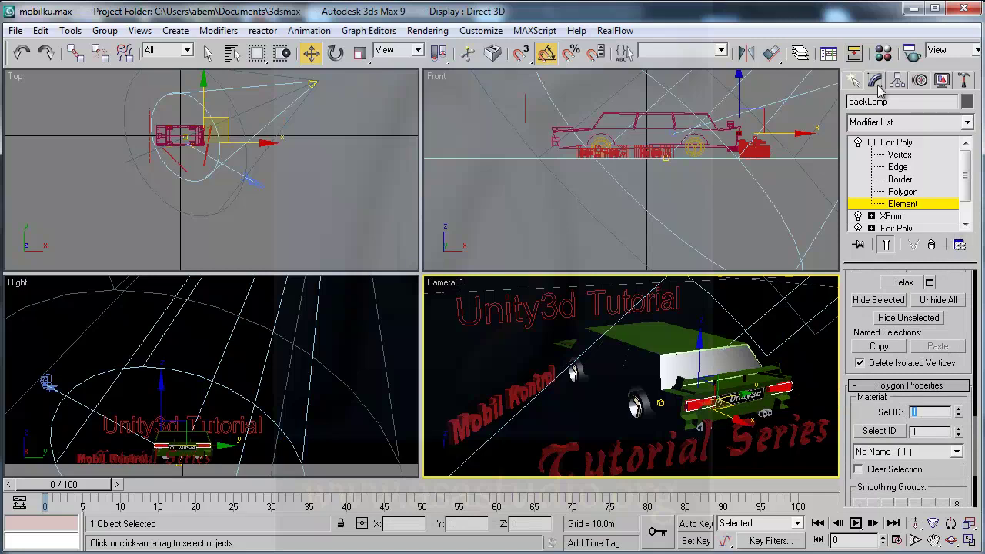
{"action": "left_click", "coordinate": [893, 204]}
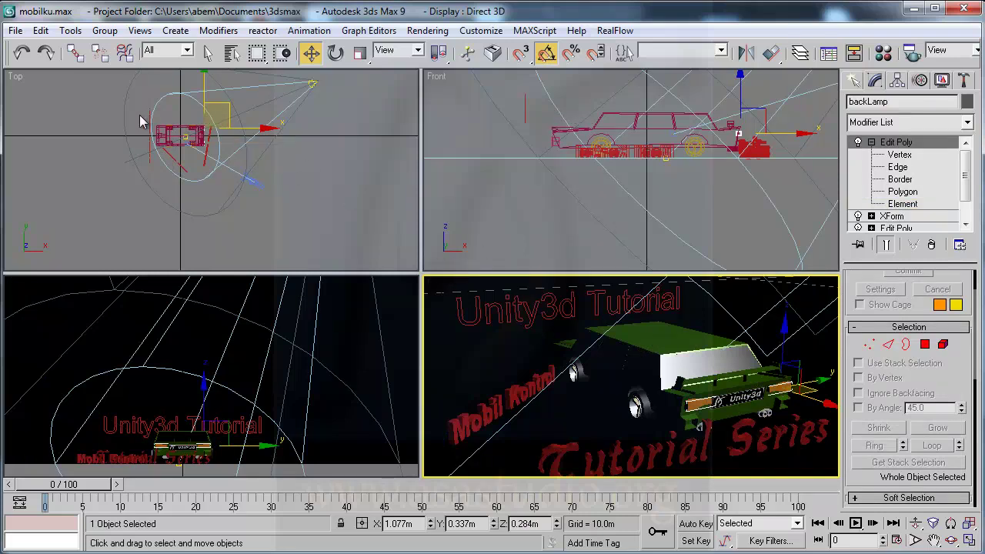
Activate the Top viewport and select the car body, rear red part and wheel.
{"action": "right_click", "coordinate": [161, 127]}
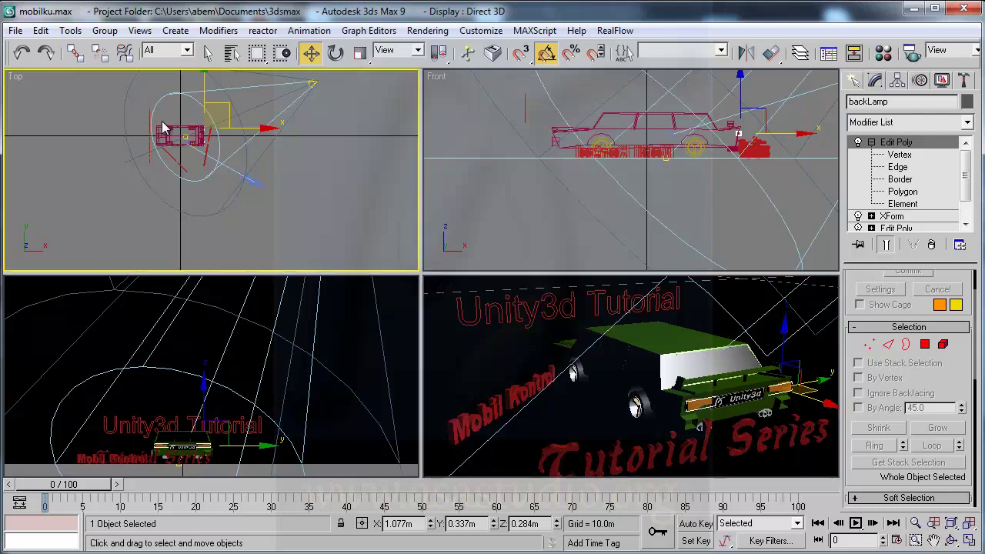
{"action": "double_click", "coordinate": [198, 137]}
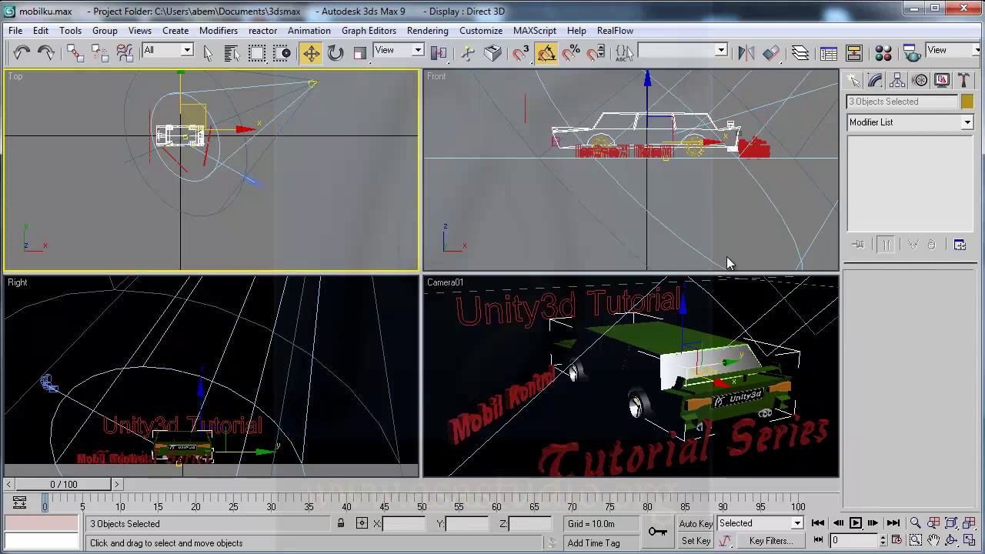
{"action": "left_click", "coordinate": [741, 137], "text": "ctrl"}
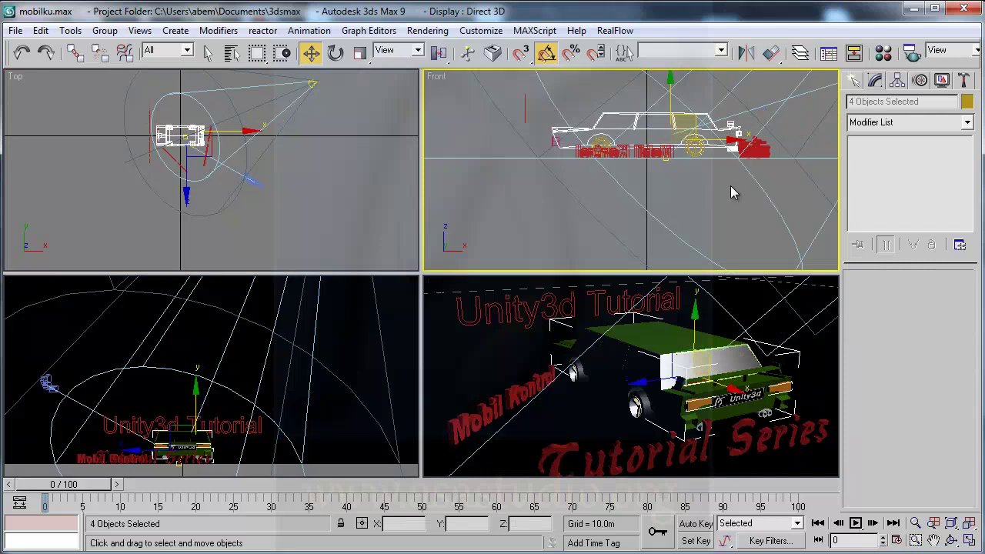
{"action": "left_click", "coordinate": [700, 152], "text": "ctrl"}
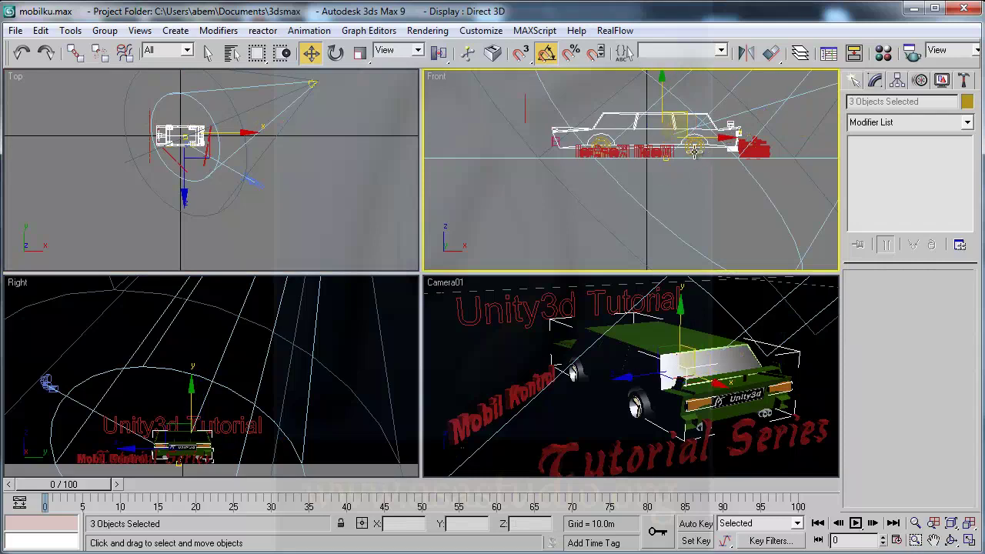
{"action": "left_click", "coordinate": [697, 151], "text": "ctrl"}
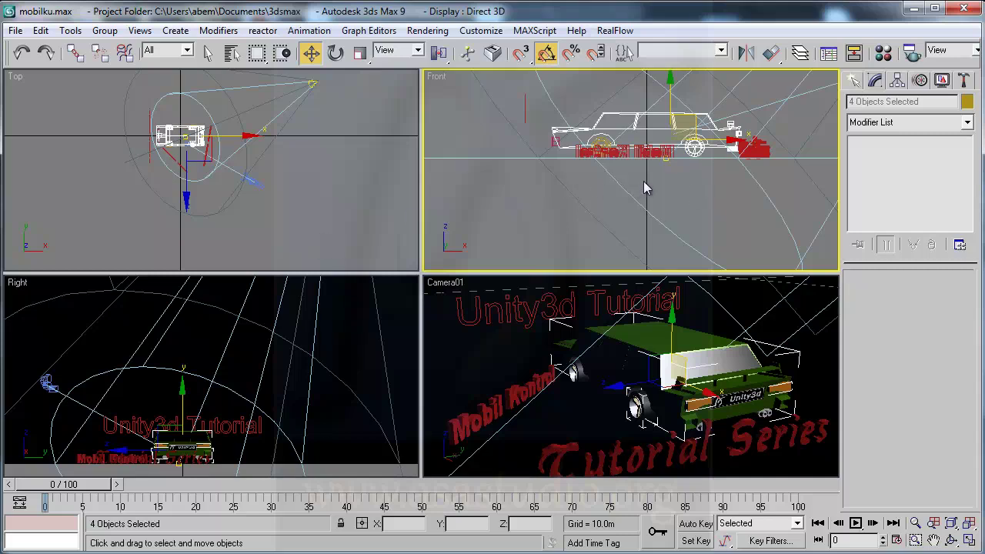
Hide the Text02 extruded text, then bring up Select Objects by name.
{"action": "left_click", "coordinate": [586, 153]}
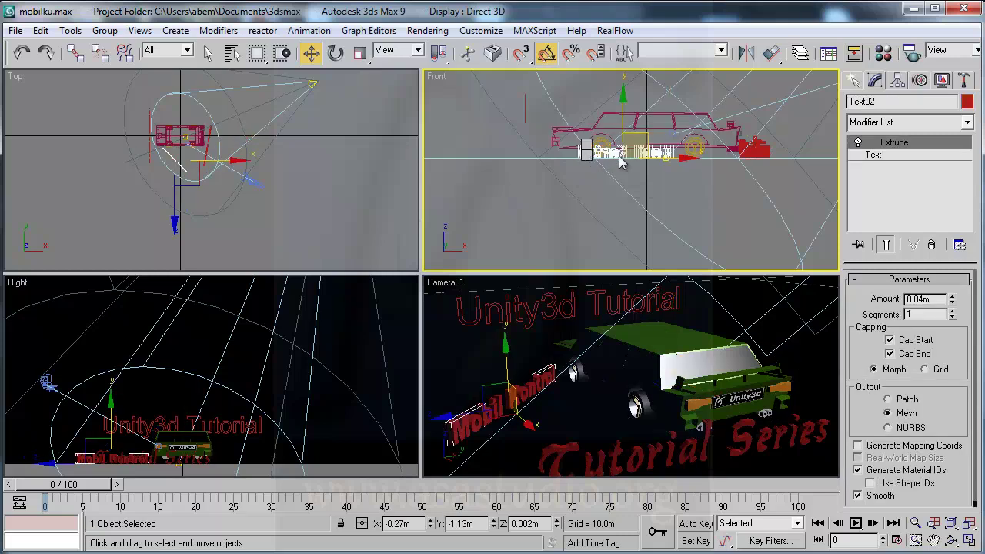
{"action": "right_click", "coordinate": [621, 158]}
{"action": "mouse_move", "coordinate": [627, 281]}
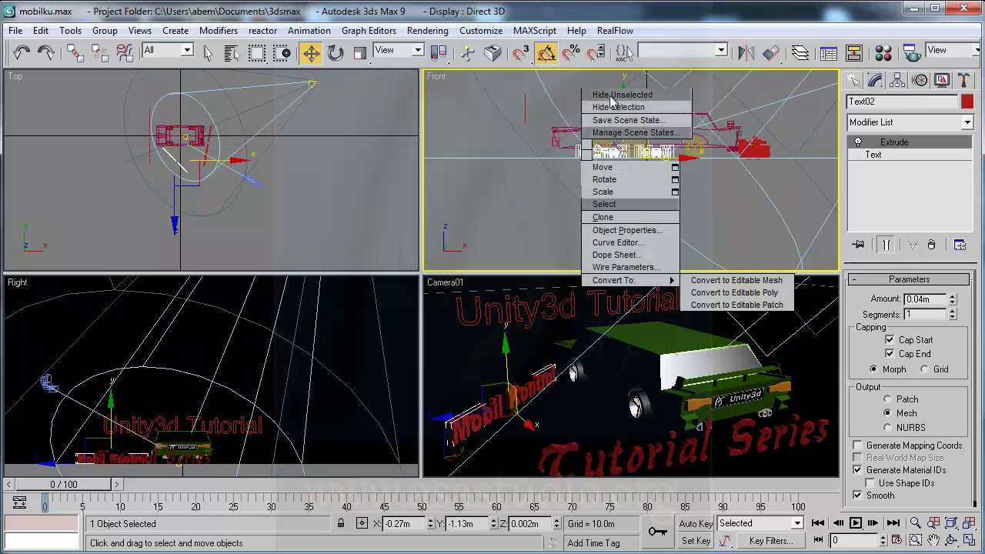
{"action": "left_click", "coordinate": [612, 107]}
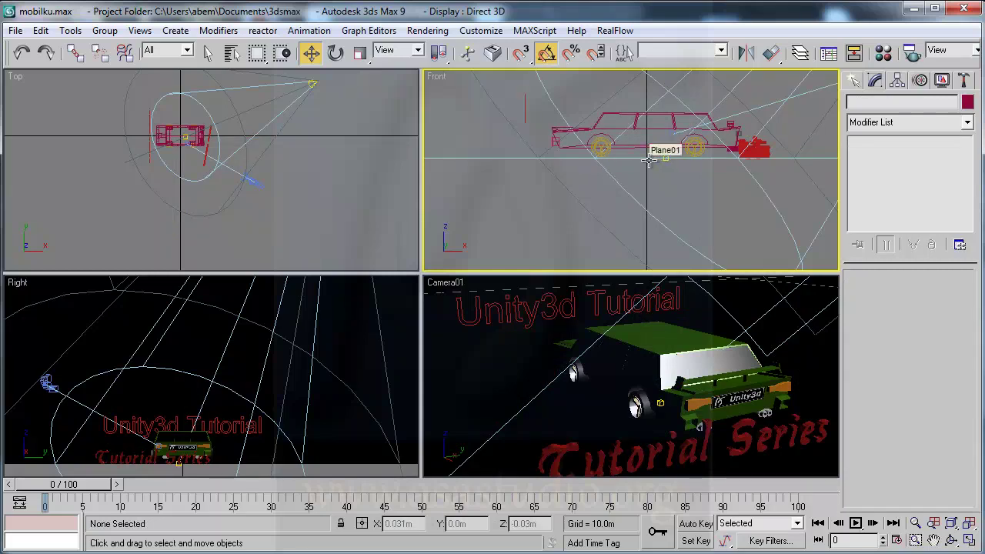
{"action": "key", "text": "h"}
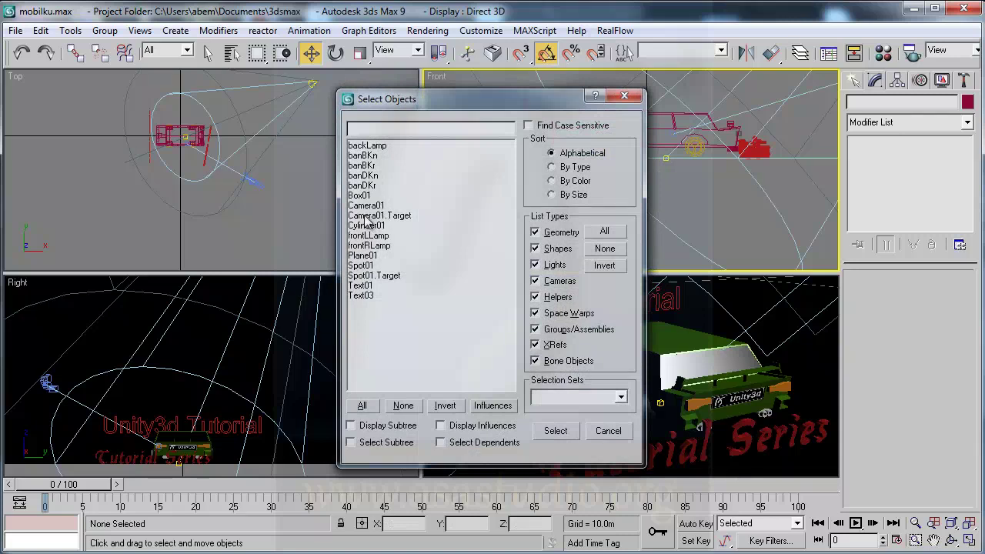
Select Camera01, Camera01.Target, Plane01, Spot01, Spot01.Target, Text01 and Text03 by name.
{"action": "left_click", "coordinate": [367, 217]}
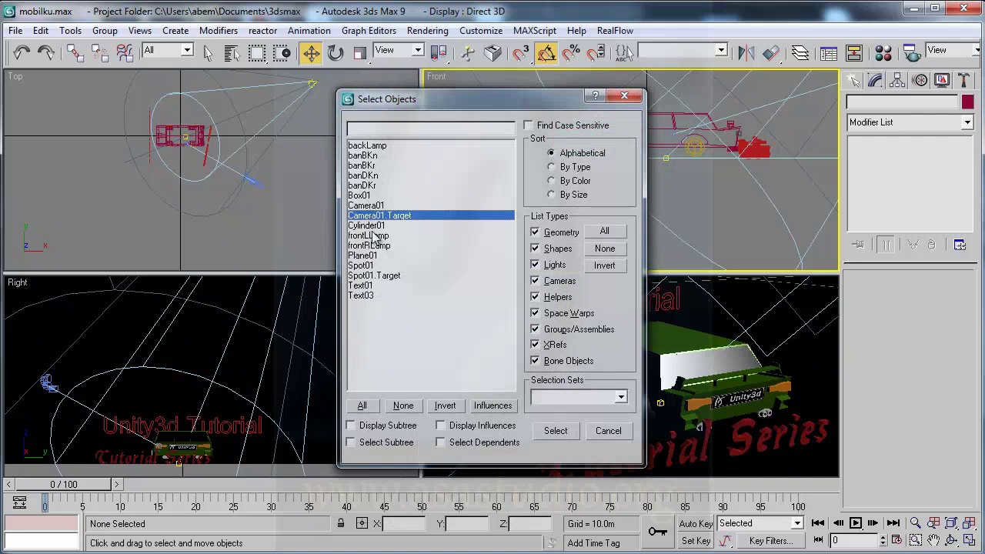
{"action": "left_click_drag", "start_coordinate": [366, 297], "coordinate": [362, 270], "text": "ctrl"}
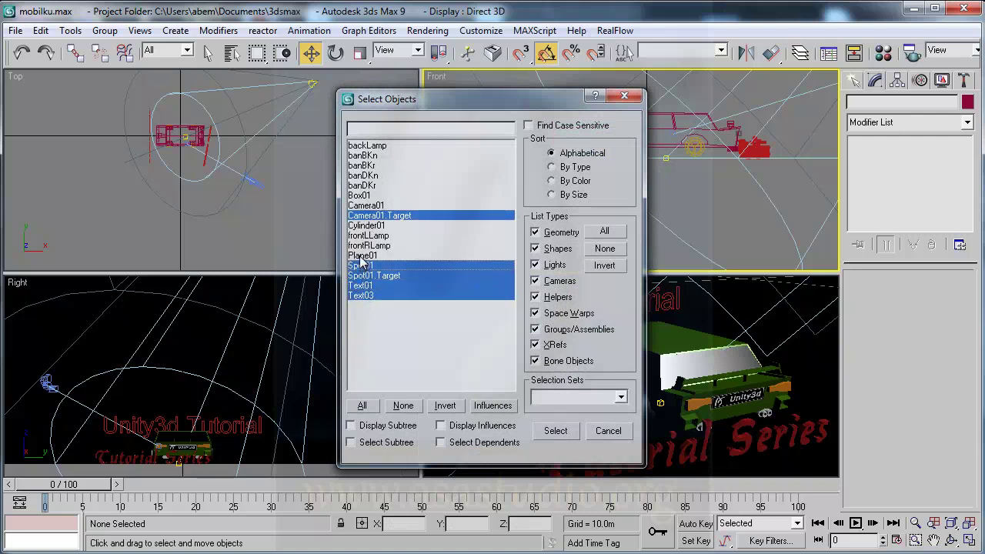
{"action": "left_click", "coordinate": [361, 257], "text": "ctrl"}
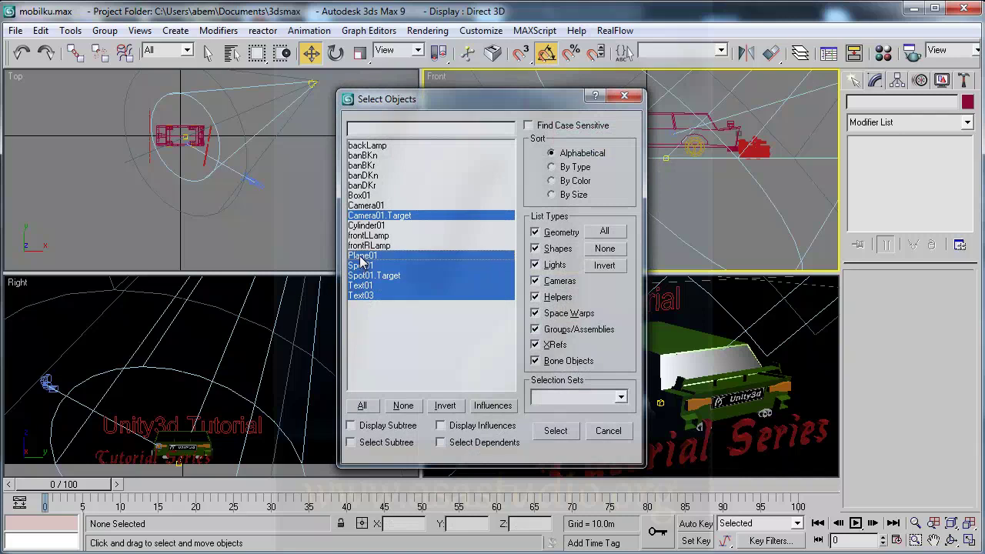
{"action": "left_click", "coordinate": [373, 206], "text": "ctrl"}
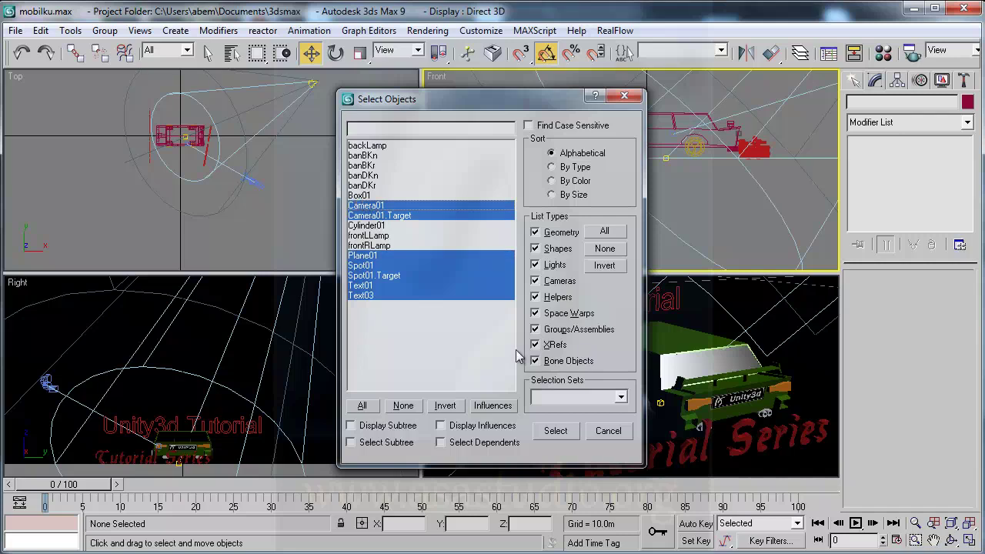
{"action": "left_click", "coordinate": [556, 430]}
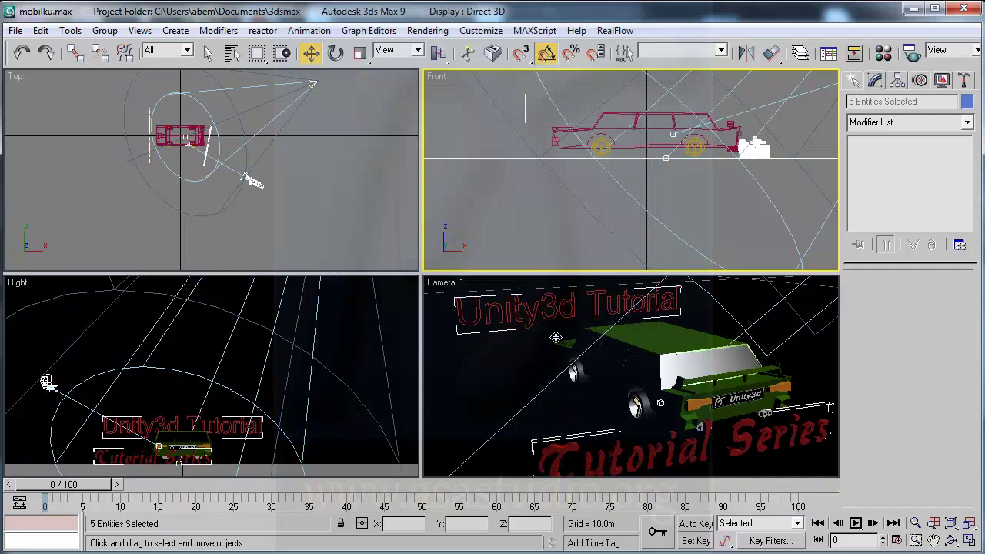
Hide the camera, lights, plane and texts, then box-select the car's nine parts.
{"action": "right_click", "coordinate": [753, 146]}
{"action": "left_click", "coordinate": [771, 101]}
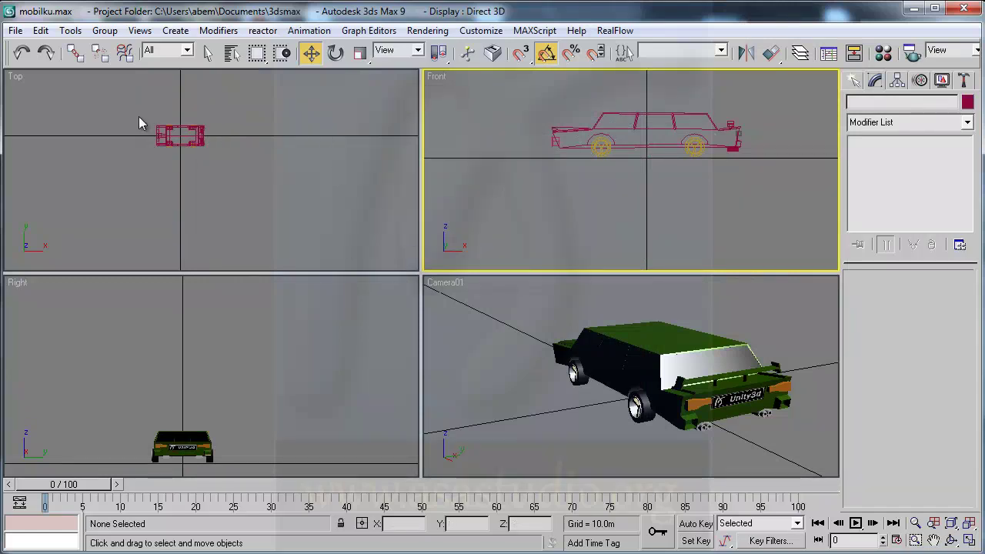
{"action": "left_click_drag", "start_coordinate": [136, 109], "coordinate": [244, 172]}
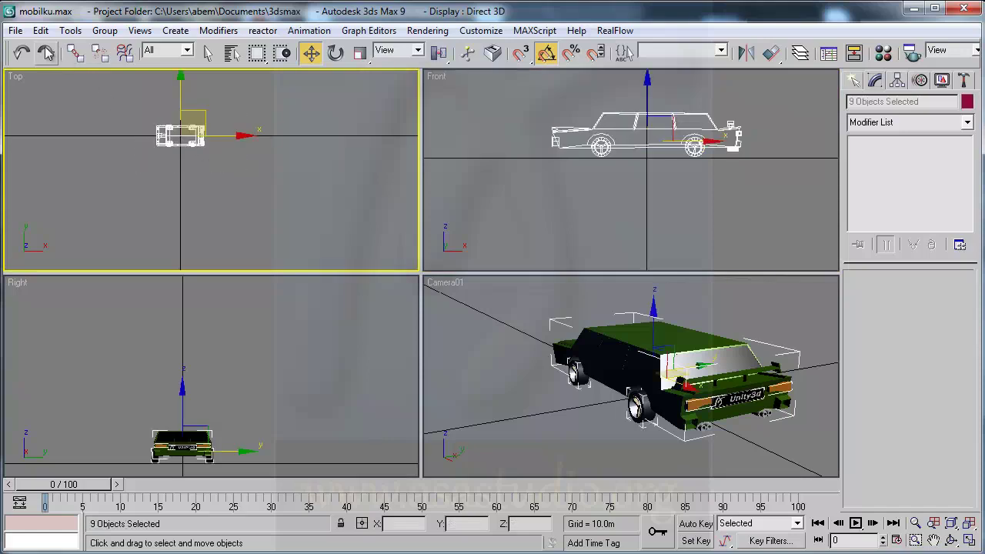
{"action": "left_click", "coordinate": [16, 30]}
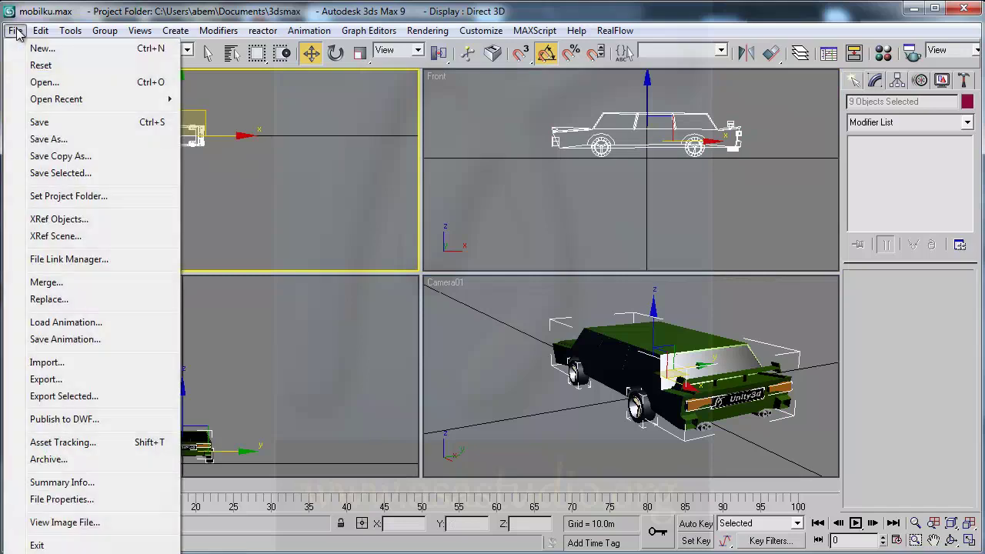
Export the selection, browsing to Desktop > unity_mobil > tutorial_mobil > Assets > max_file.
{"action": "left_click", "coordinate": [64, 396]}
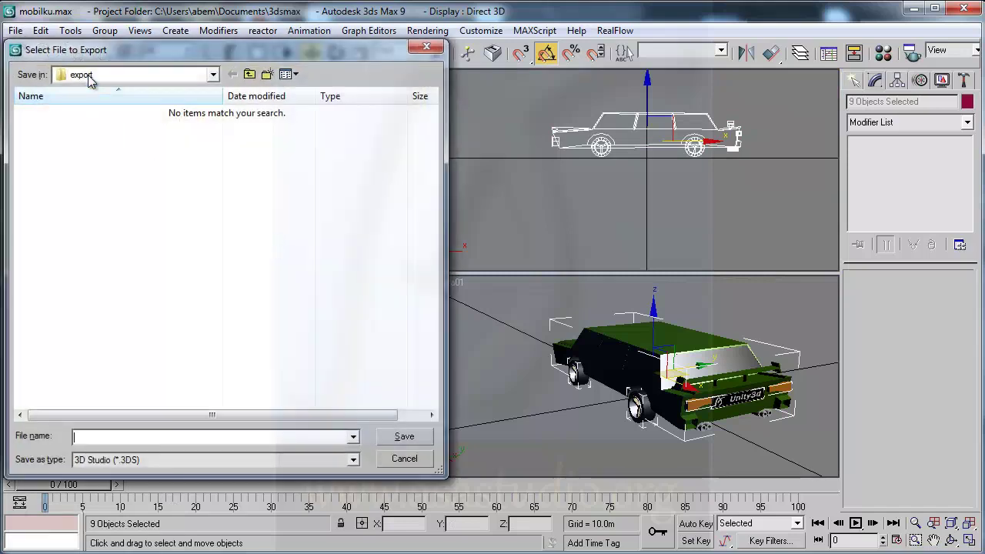
{"action": "left_click", "coordinate": [89, 75]}
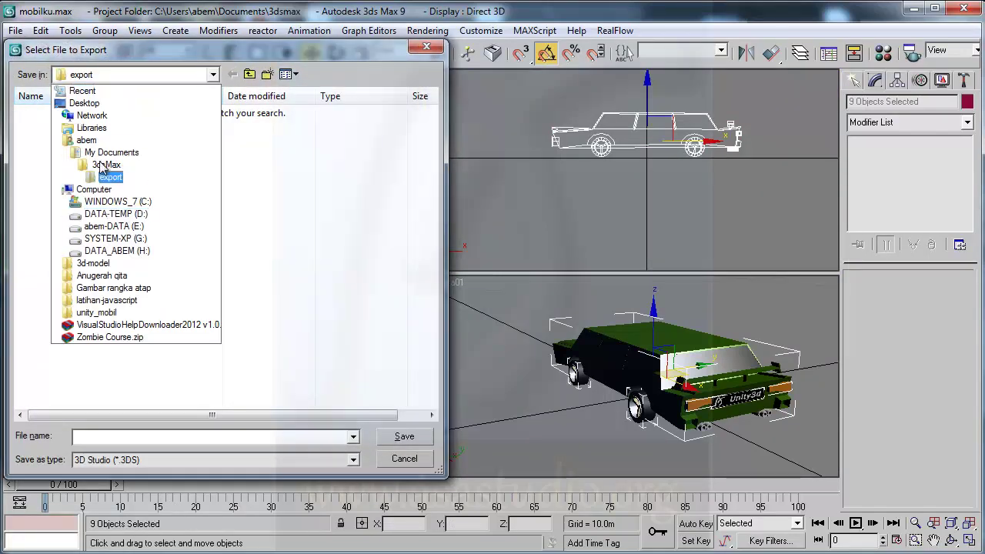
{"action": "left_click", "coordinate": [84, 103]}
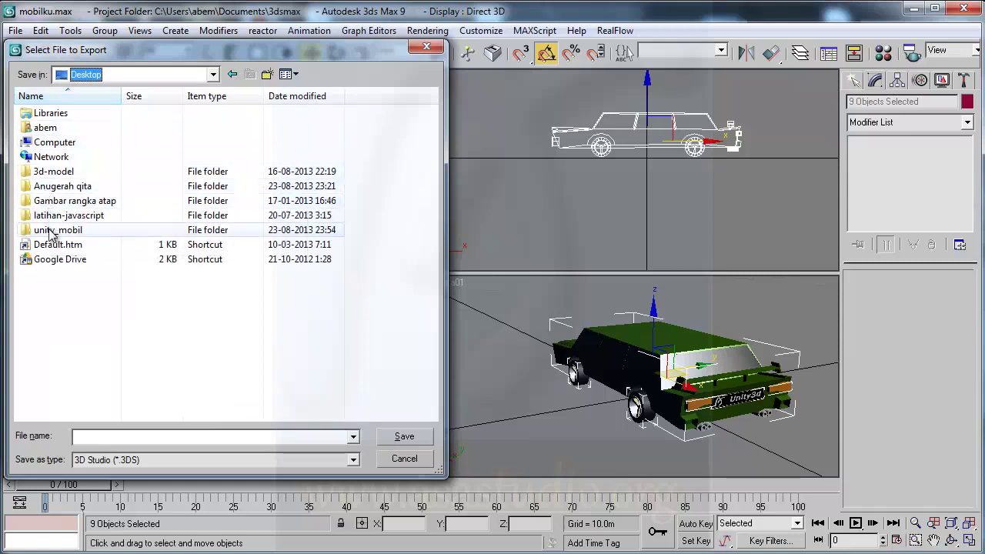
{"action": "double_click", "coordinate": [51, 231]}
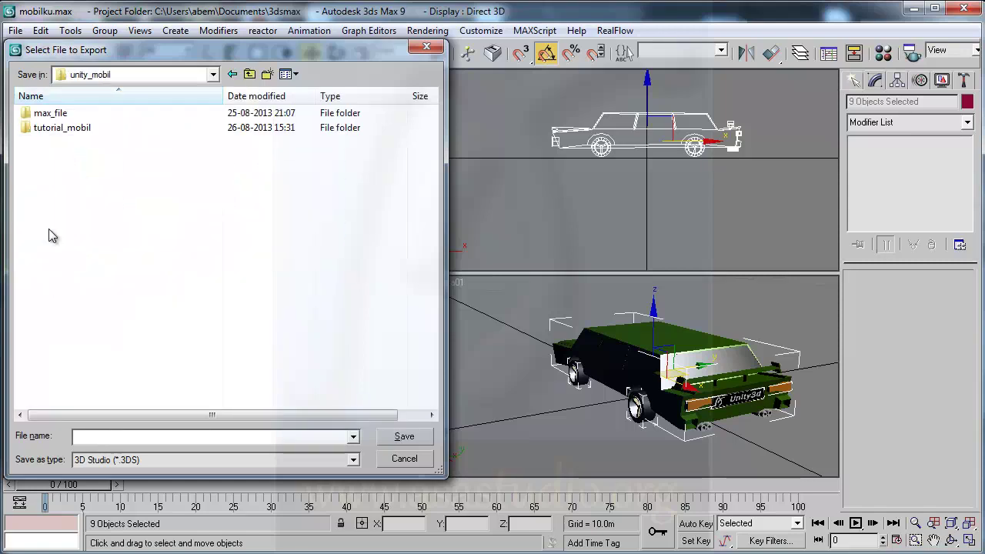
{"action": "double_click", "coordinate": [54, 129]}
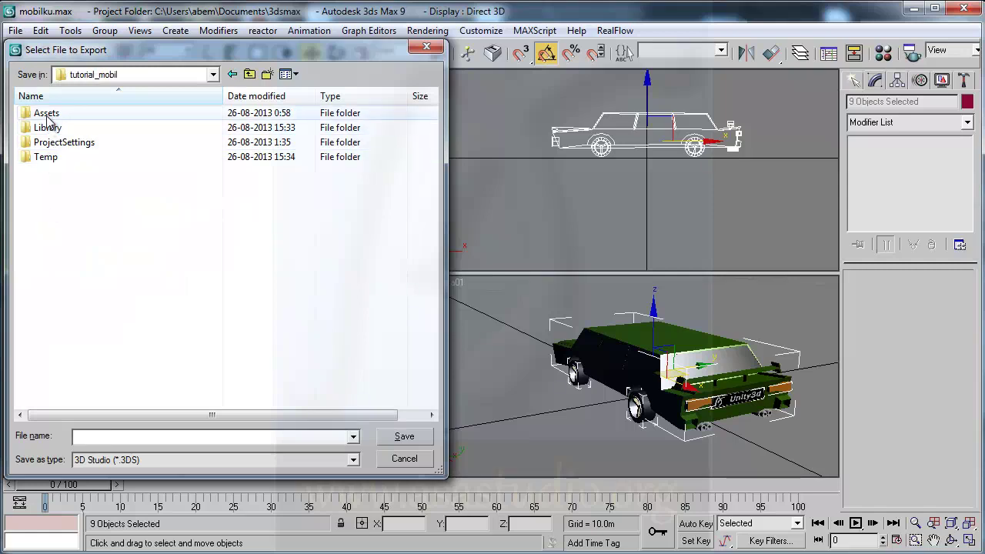
{"action": "double_click", "coordinate": [46, 115]}
{"action": "double_click", "coordinate": [48, 128]}
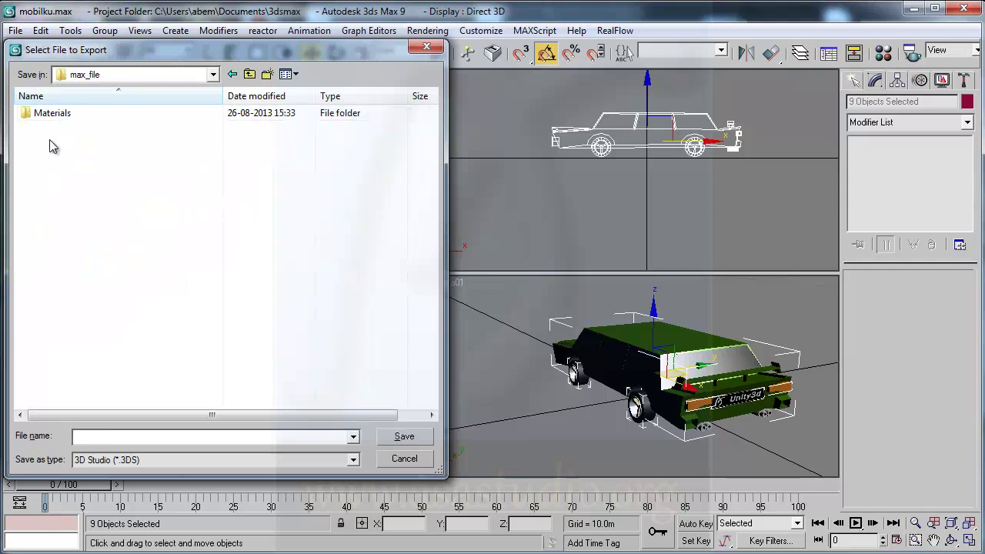
Choose Autodesk FBX format and save over MobilV1.FBX.
{"action": "left_click", "coordinate": [183, 458]}
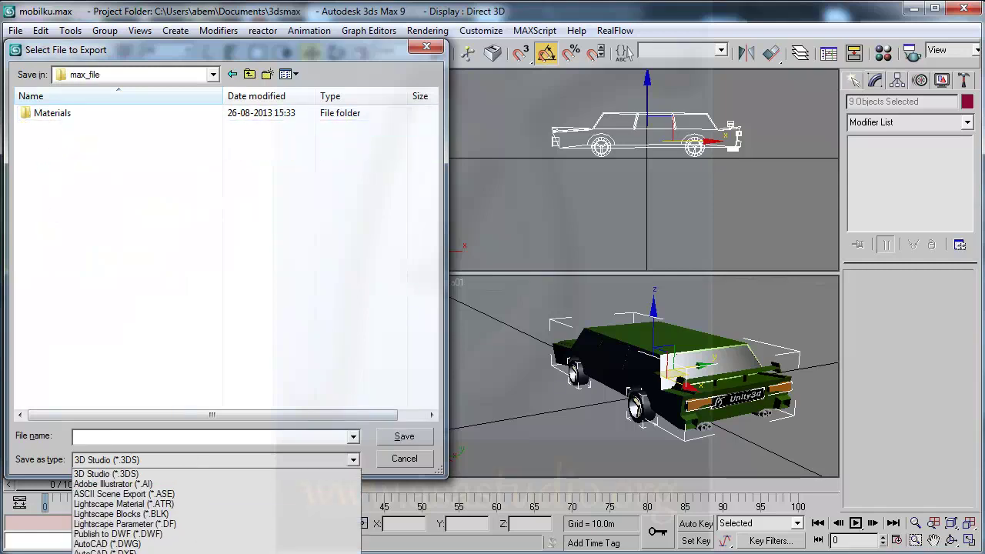
{"action": "left_click", "coordinate": [115, 550]}
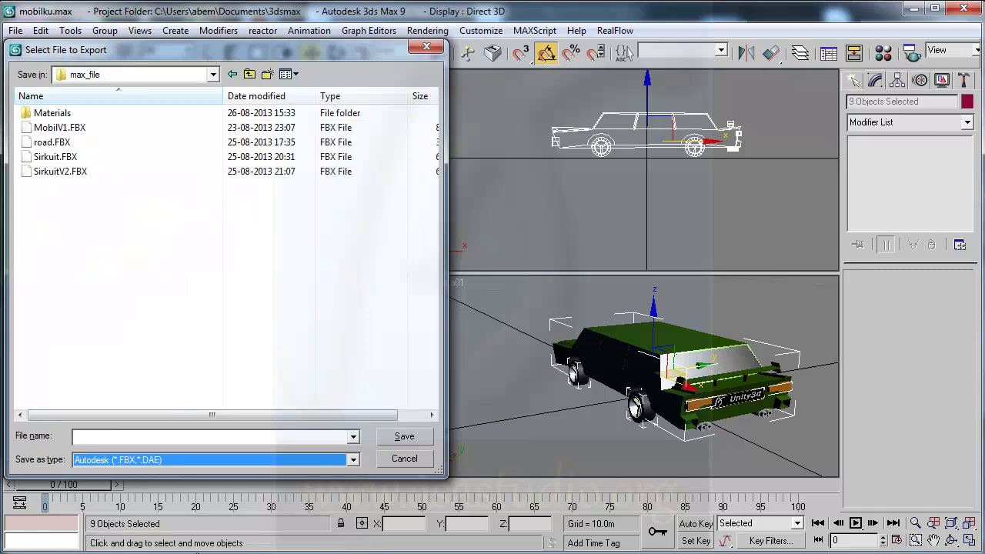
{"action": "left_click", "coordinate": [44, 130]}
{"action": "left_click", "coordinate": [414, 439]}
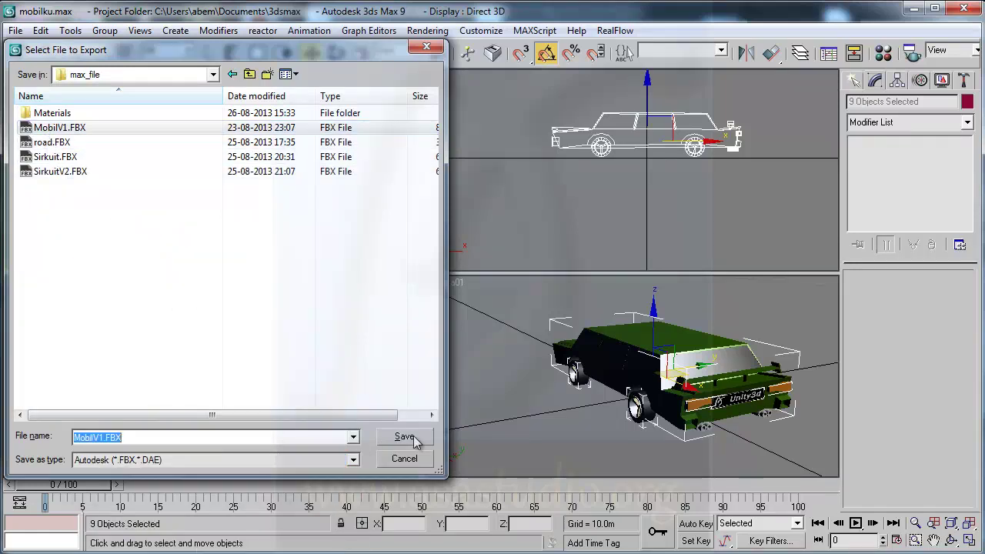
Confirm overwriting MobilV1.FBX, accept the FBX export options and dismiss the warnings.
{"action": "left_click", "coordinate": [625, 400]}
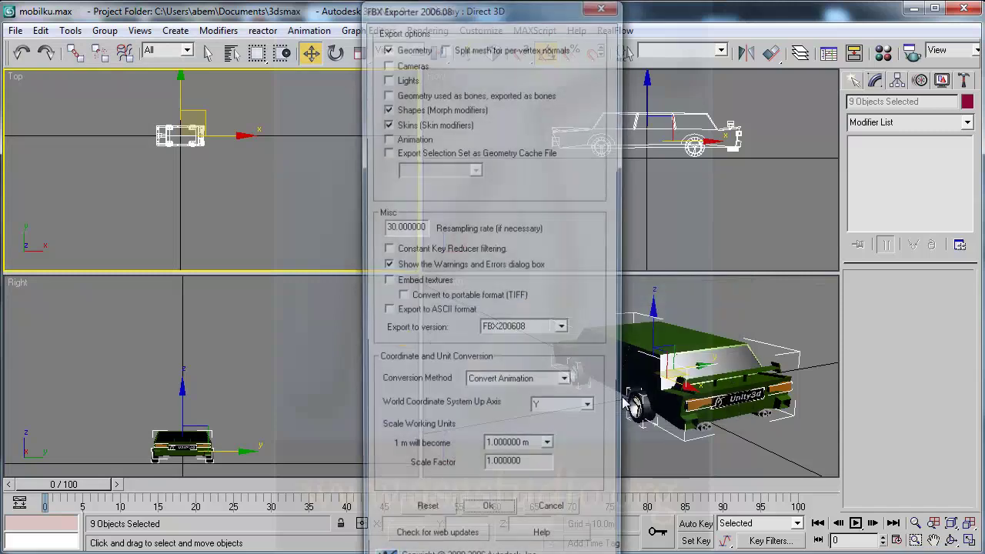
{"action": "left_click", "coordinate": [491, 513]}
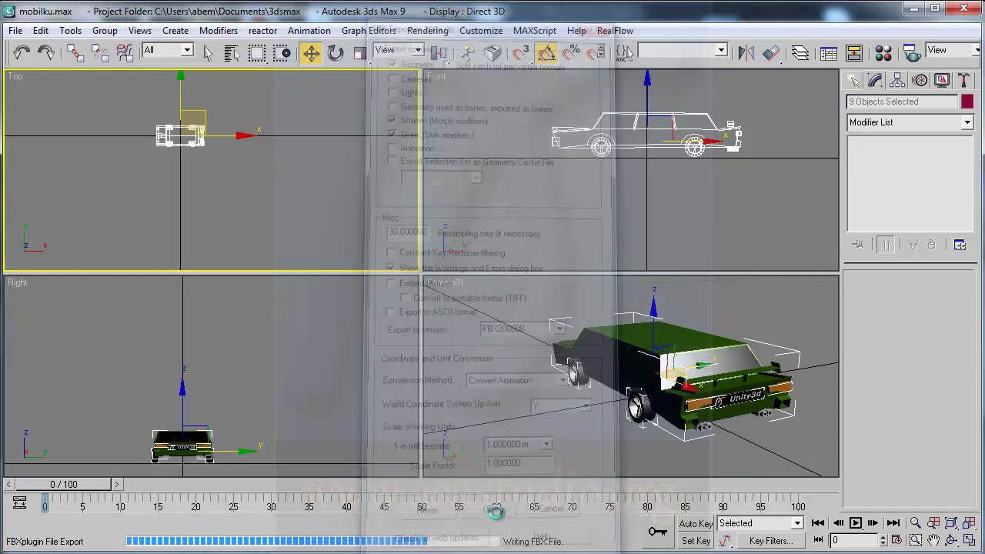
{"action": "left_click", "coordinate": [685, 396]}
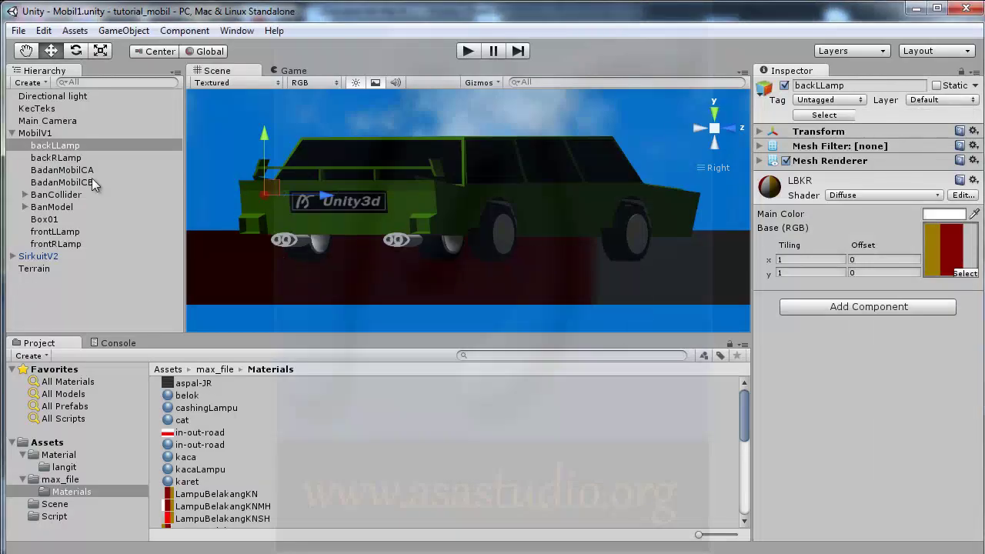
Check MobilV1's children (backRLamp, BanCollider) in the Hierarchy, then show the MobilV1 model in Assets > max_file.
{"action": "left_click", "coordinate": [48, 159]}
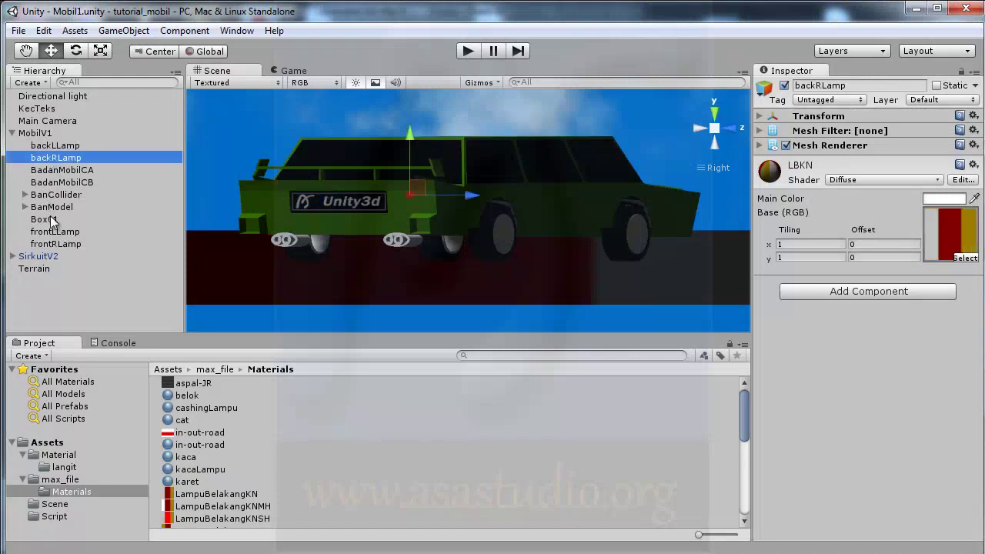
{"action": "left_click", "coordinate": [40, 146]}
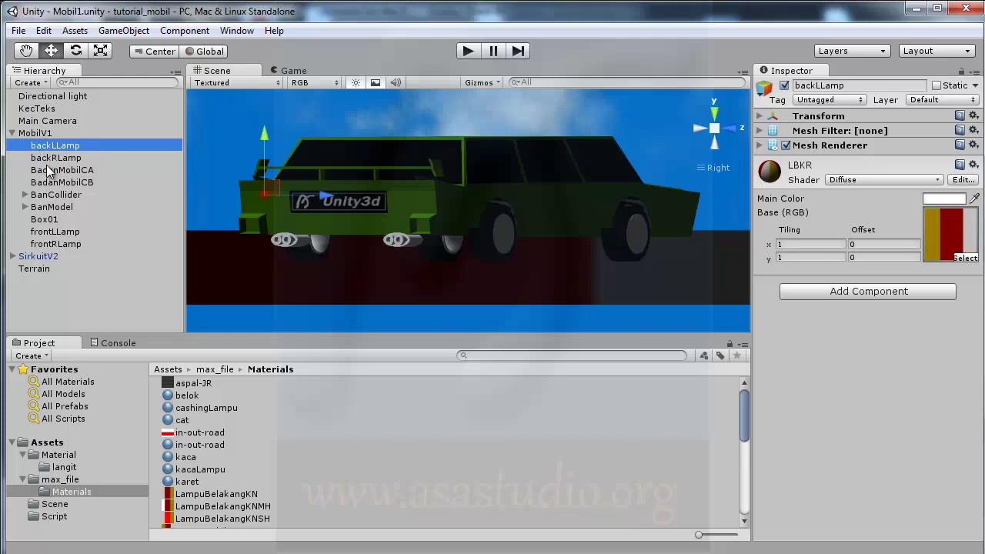
{"action": "left_click", "coordinate": [31, 134]}
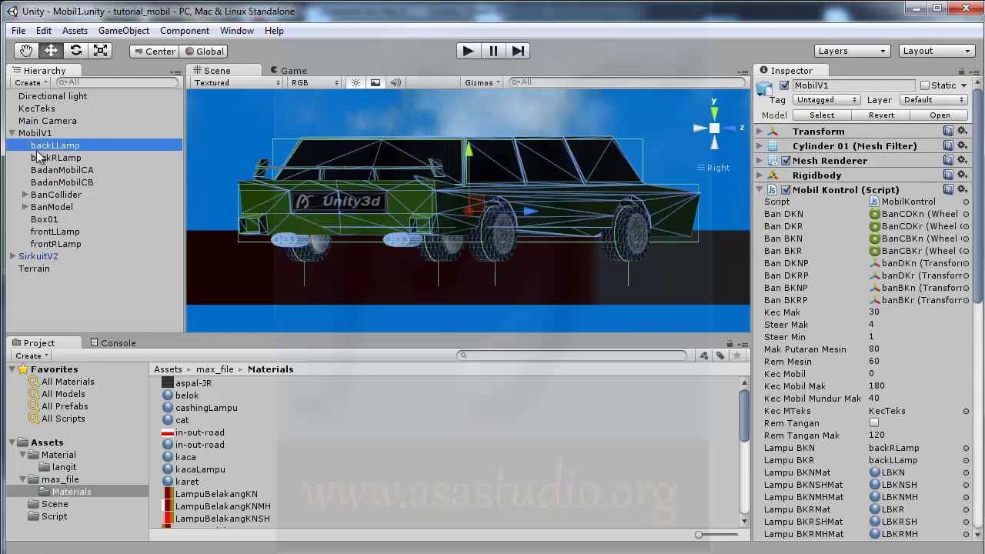
{"action": "key", "text": "Down"}
{"action": "key", "text": "Down"}
{"action": "key", "text": "Down"}
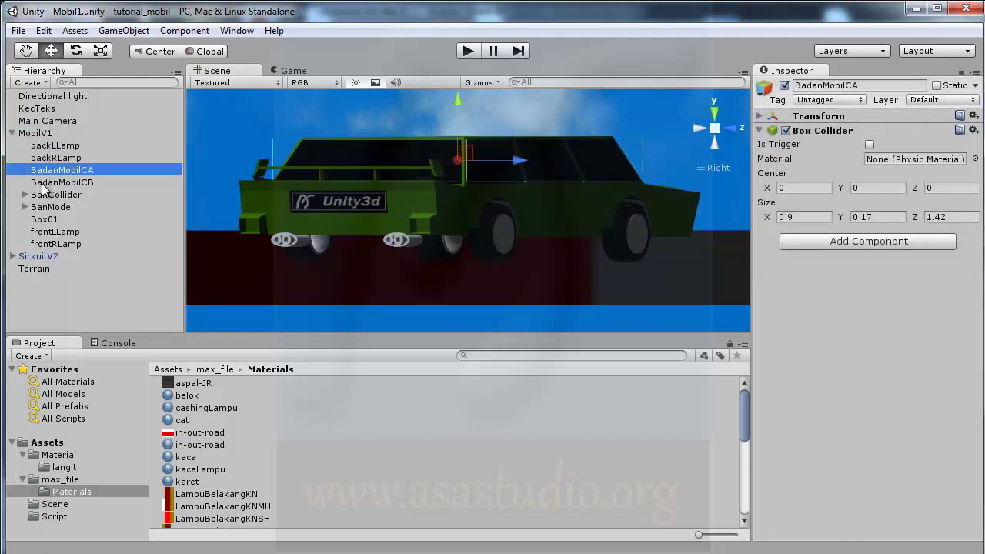
{"action": "left_click", "coordinate": [44, 185]}
{"action": "left_click", "coordinate": [47, 197]}
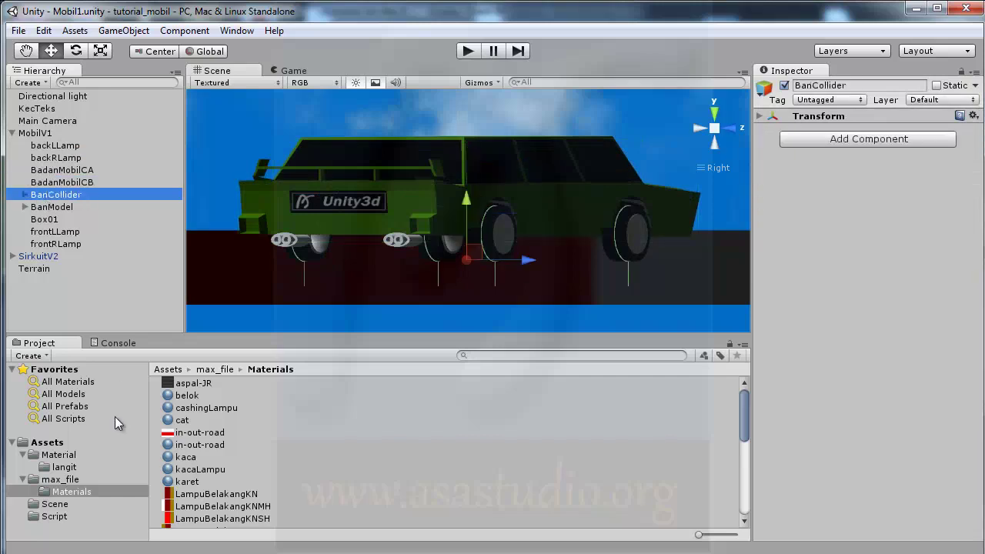
{"action": "left_click", "coordinate": [53, 480]}
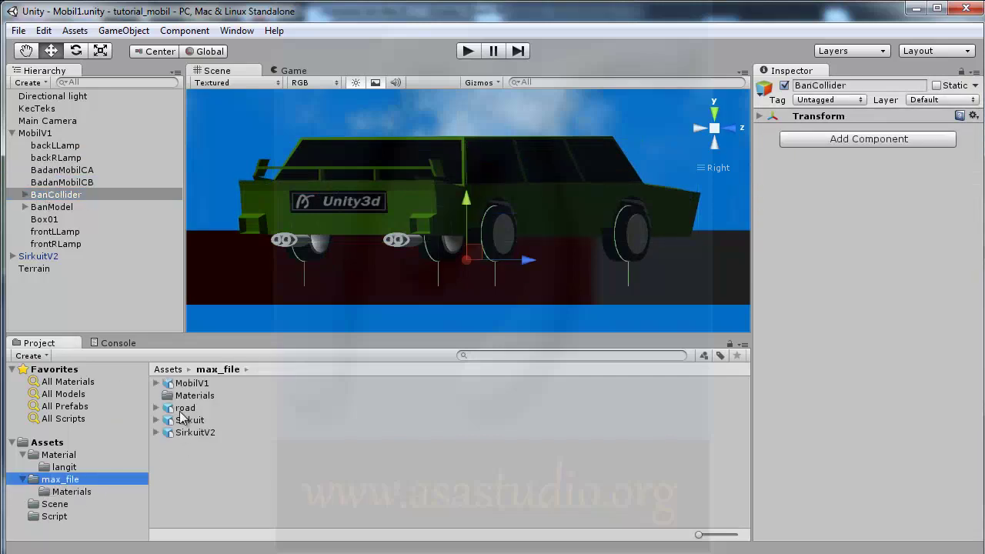
{"action": "left_click", "coordinate": [185, 385]}
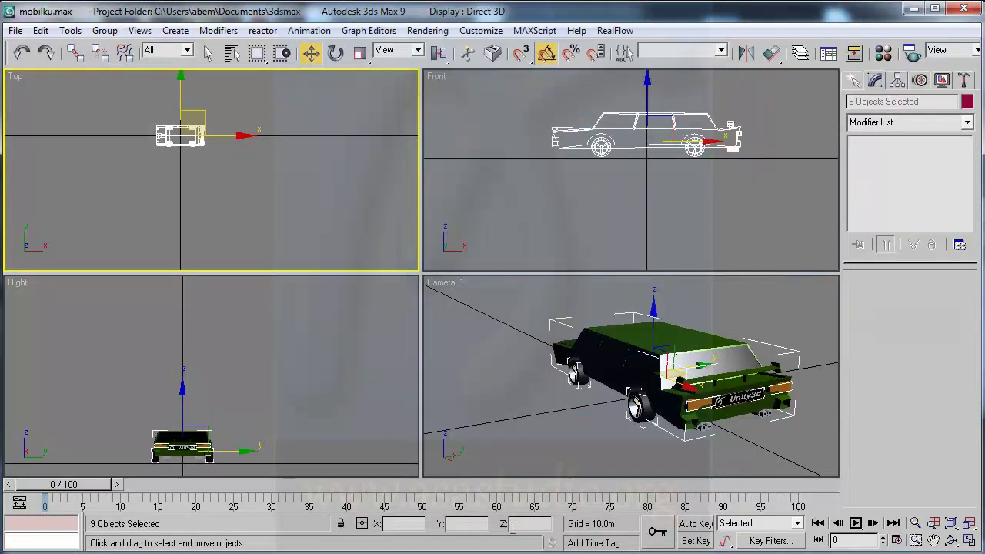
Make Cylinder01 the only selected object in the scene.
{"action": "right_click", "coordinate": [316, 55]}
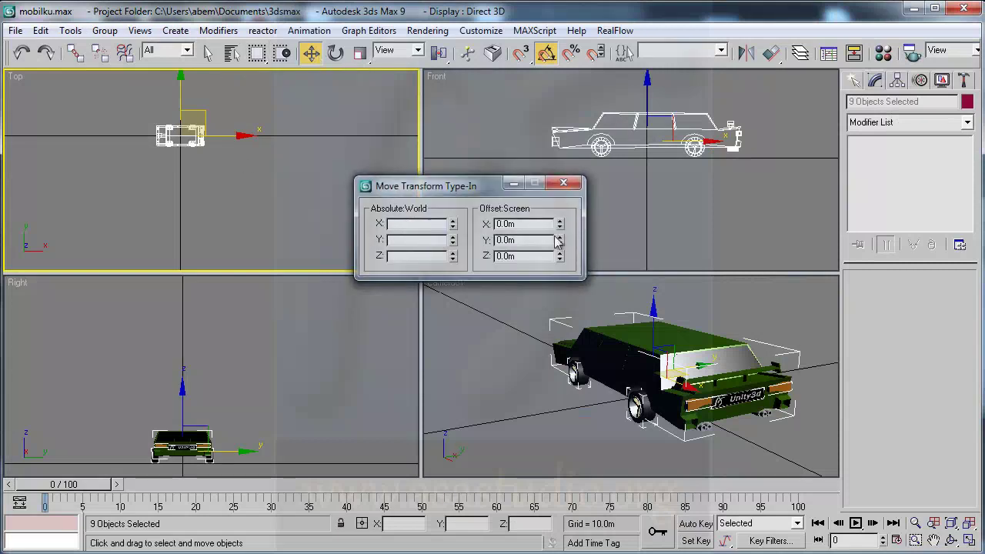
{"action": "left_click", "coordinate": [563, 187]}
{"action": "left_click", "coordinate": [273, 165]}
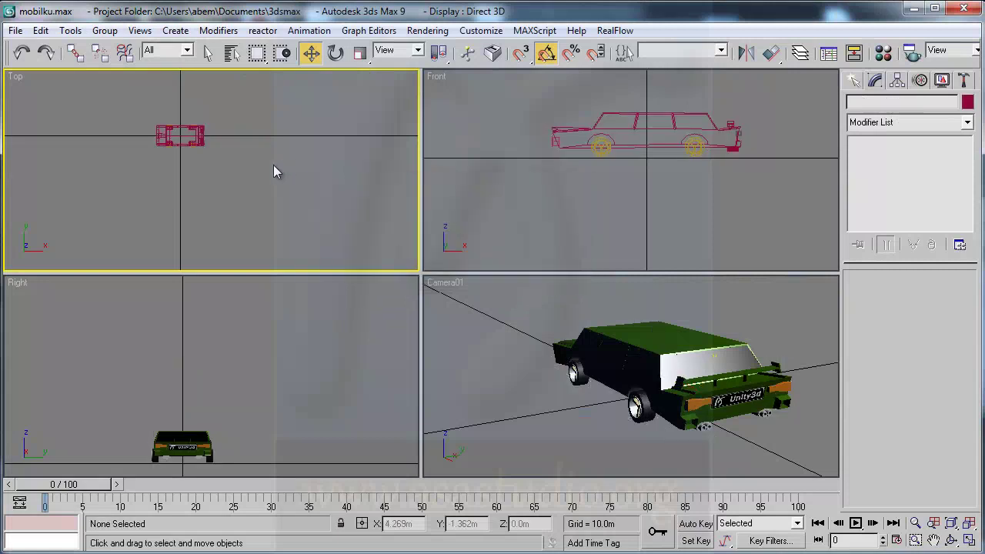
{"action": "left_click", "coordinate": [185, 136]}
Set Cylinder01's absolute world Z to 0 and reselect all nine car objects.
{"action": "right_click", "coordinate": [311, 57]}
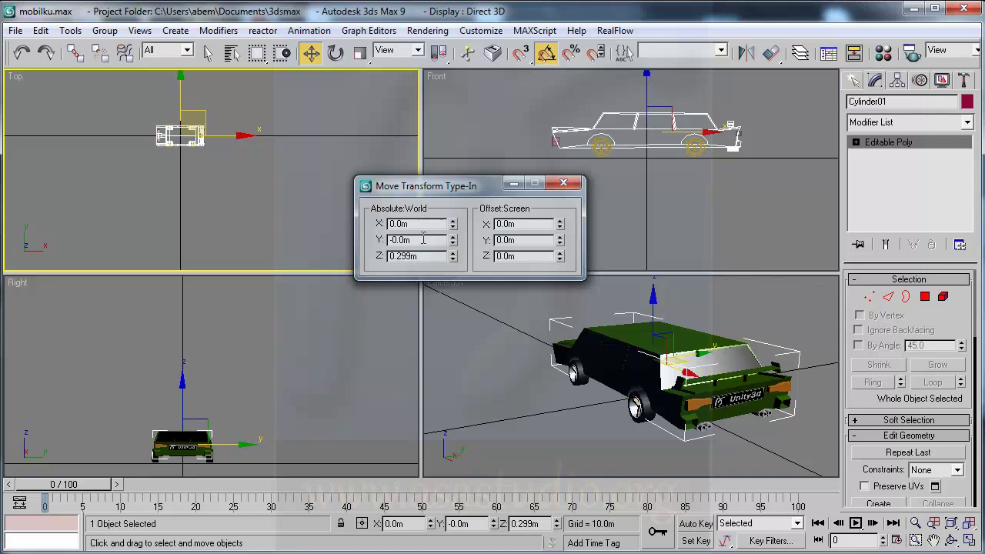
{"action": "double_click", "coordinate": [428, 256]}
{"action": "type", "text": "0"}
{"action": "double_click", "coordinate": [425, 223]}
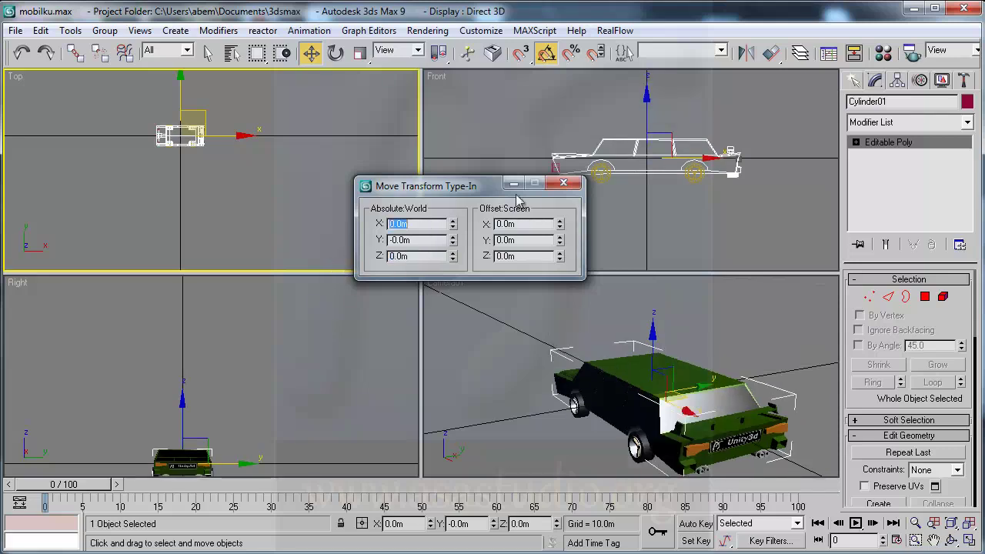
{"action": "left_click", "coordinate": [564, 183]}
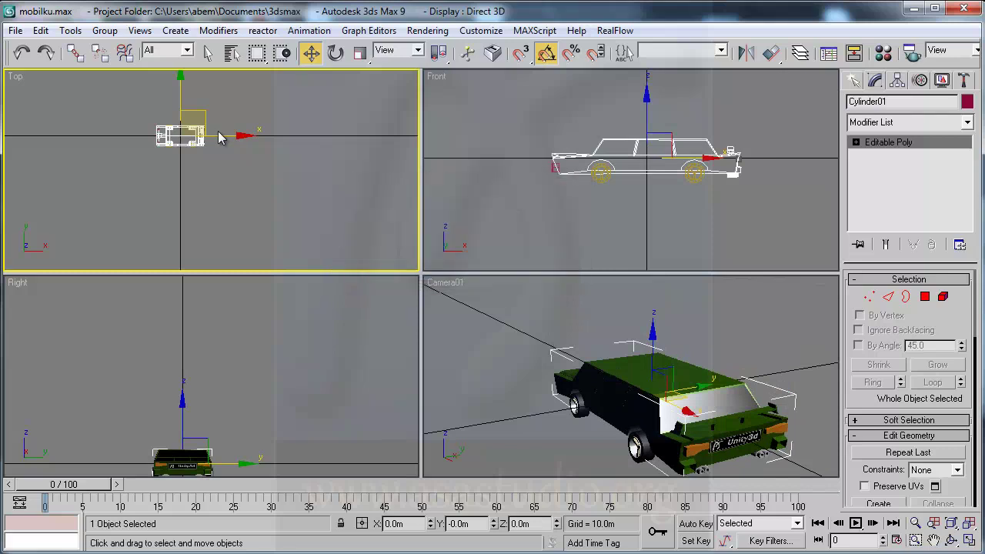
{"action": "left_click_drag", "start_coordinate": [129, 106], "coordinate": [260, 175]}
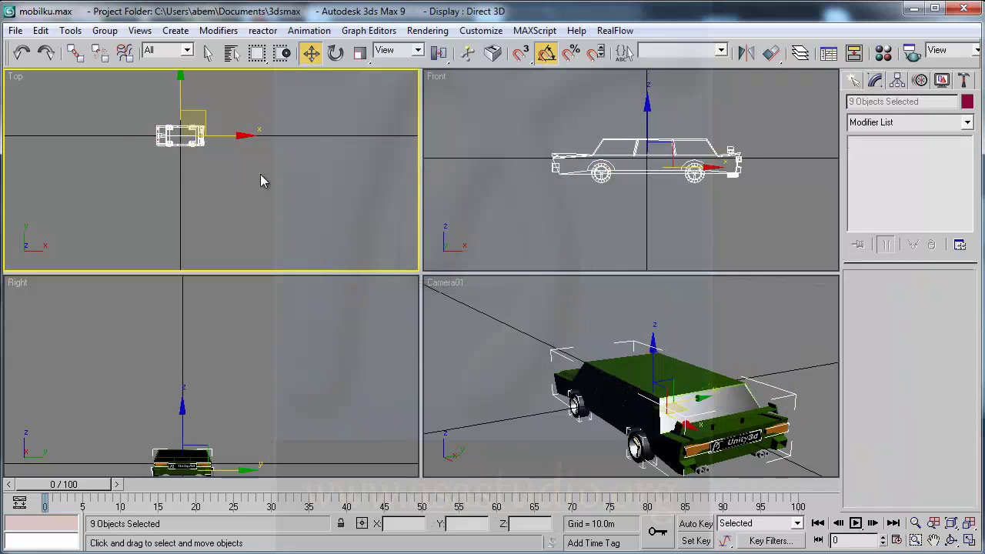
Export the selected car objects over MobilV1.FBX with the default FBX options.
{"action": "left_click", "coordinate": [16, 30]}
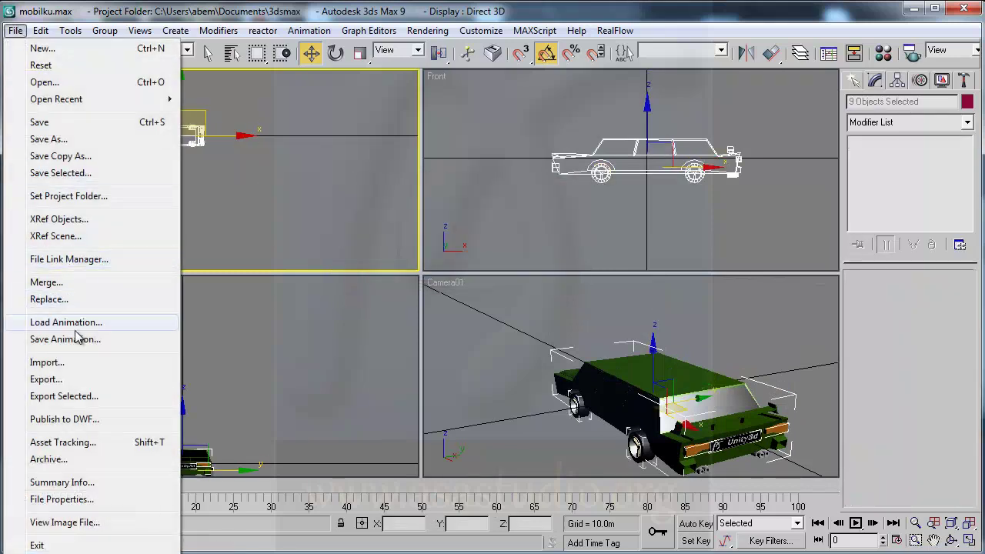
{"action": "left_click", "coordinate": [70, 396]}
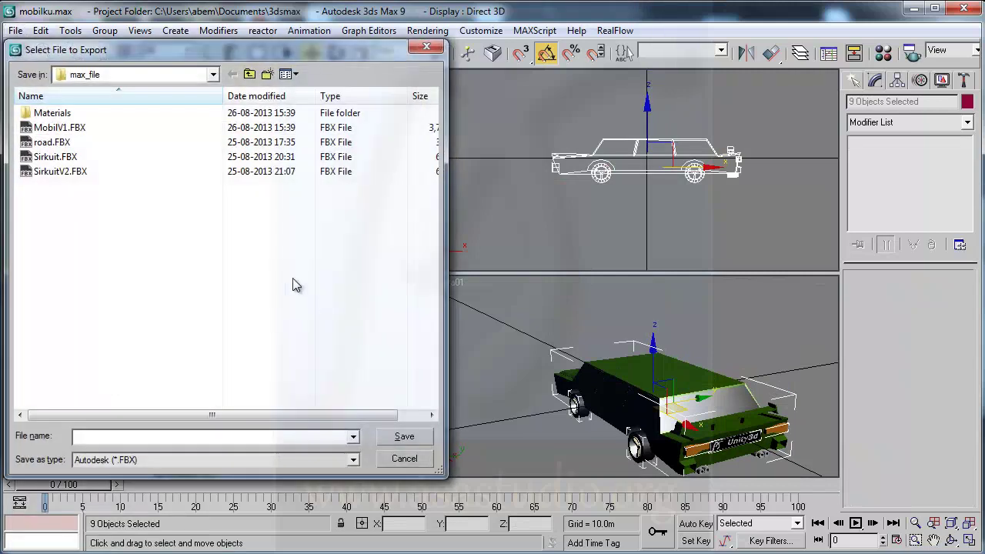
{"action": "left_click", "coordinate": [62, 128]}
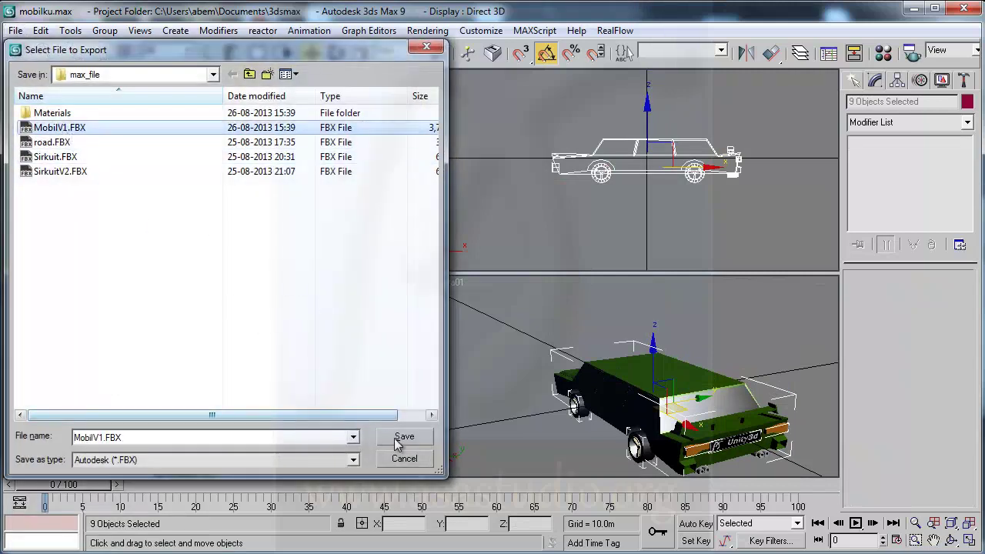
{"action": "left_click", "coordinate": [398, 437]}
{"action": "left_click", "coordinate": [625, 401]}
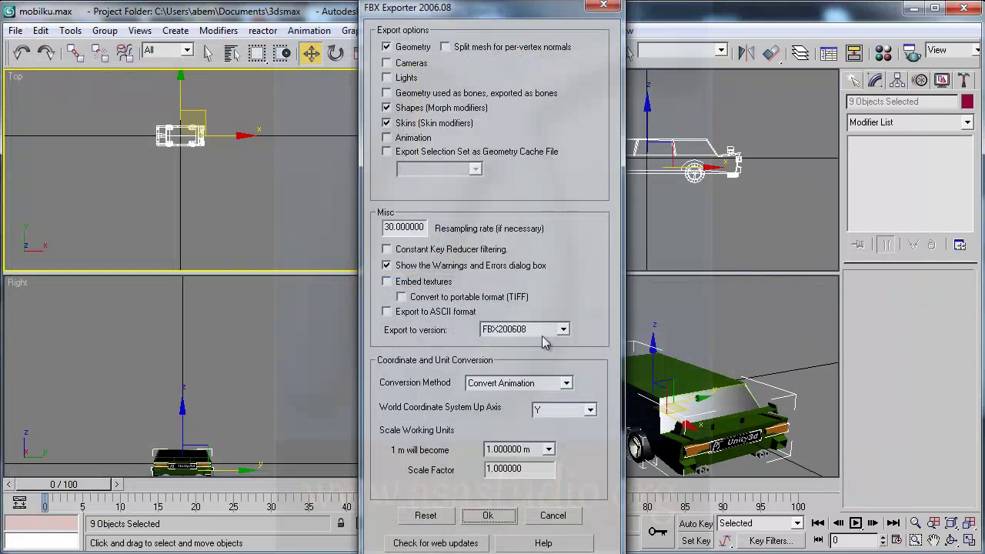
{"action": "left_click", "coordinate": [493, 518]}
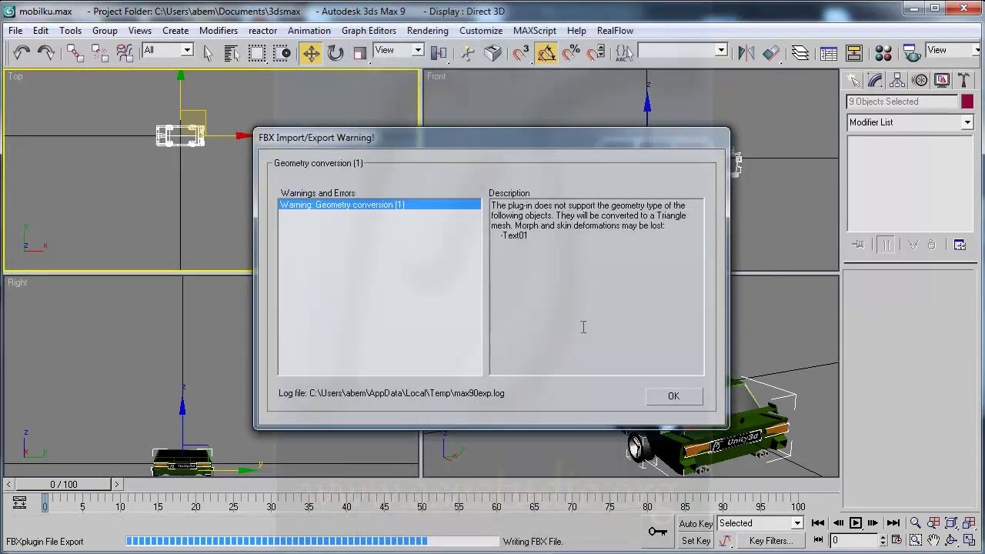
{"action": "left_click", "coordinate": [667, 390]}
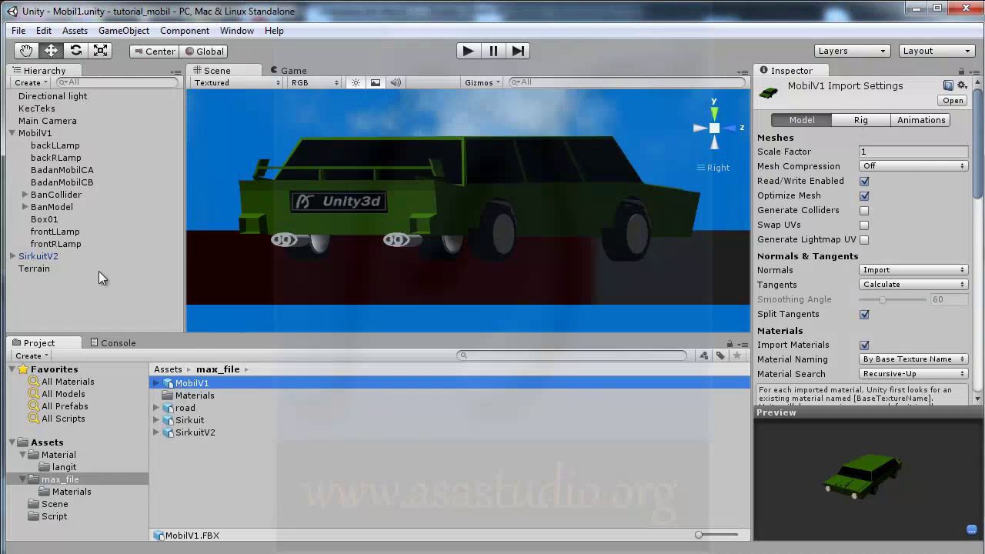
Preview MobilV1's meshes: Box01, the four wheels, backLamp, frontRLamp and frontLLamp.
{"action": "left_click", "coordinate": [157, 383]}
{"action": "left_click", "coordinate": [196, 410]}
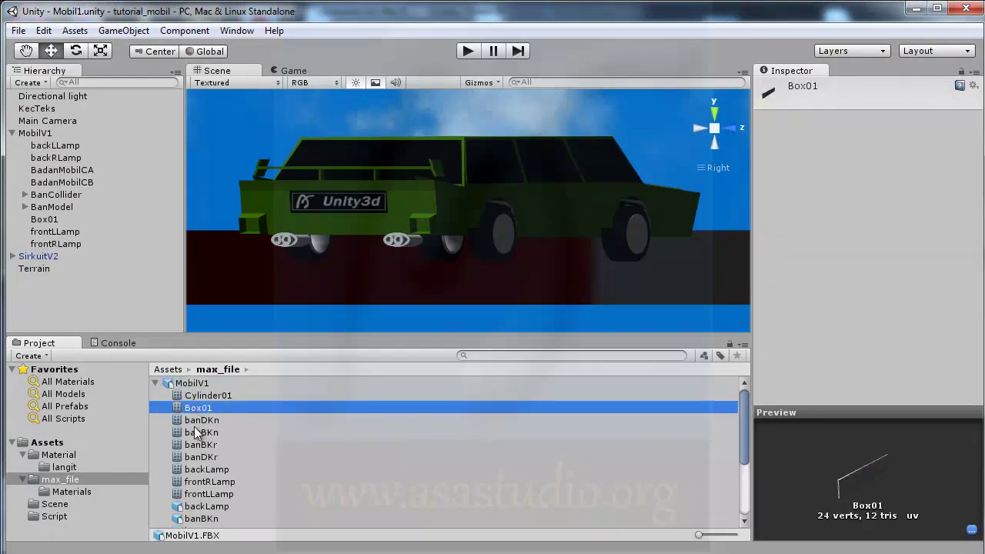
{"action": "left_click", "coordinate": [198, 423]}
{"action": "left_click", "coordinate": [199, 433]}
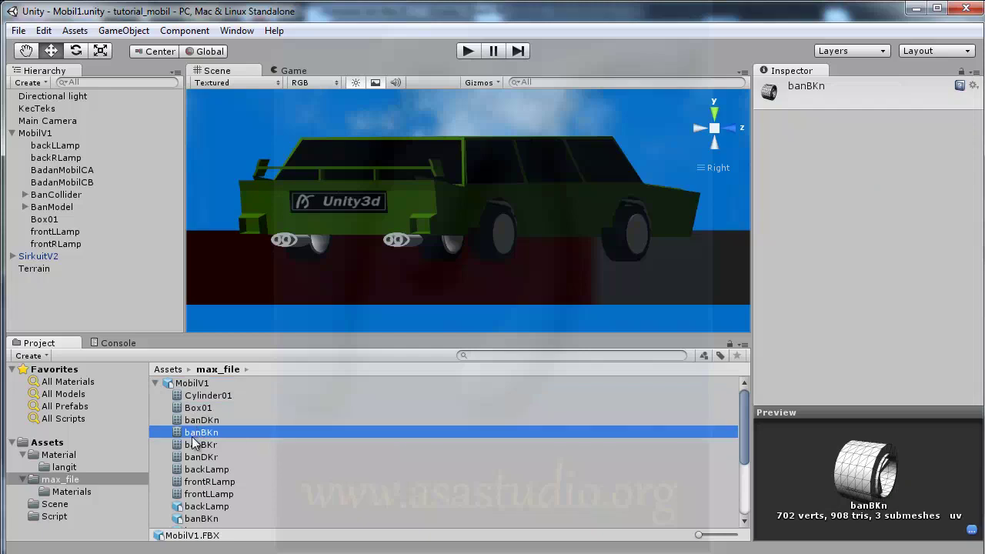
{"action": "left_click", "coordinate": [198, 446]}
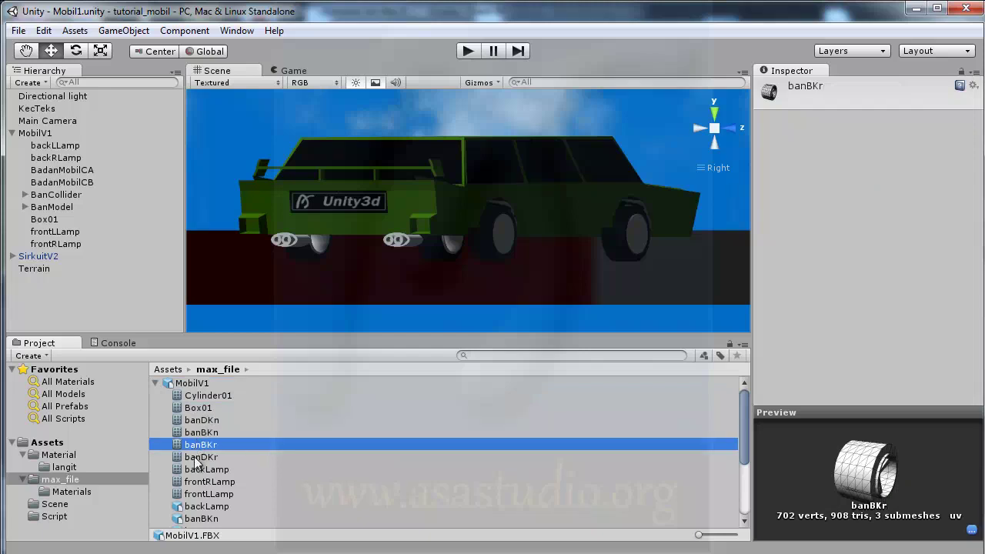
{"action": "left_click", "coordinate": [197, 459]}
{"action": "left_click", "coordinate": [196, 470]}
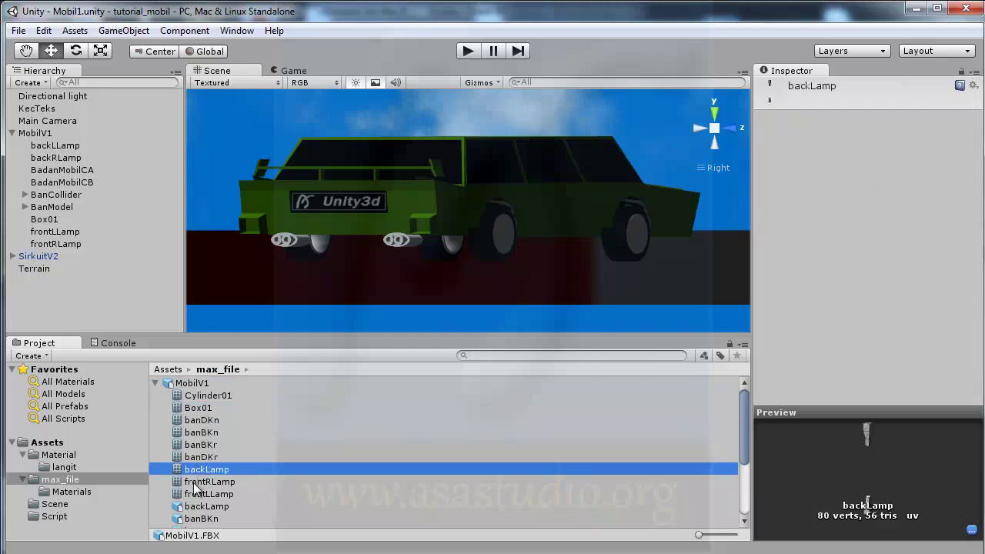
{"action": "left_click", "coordinate": [197, 482]}
{"action": "left_click", "coordinate": [202, 494]}
Confirm backLamp uses the belok material and drag it into the scene.
{"action": "scroll", "coordinate": [239, 494], "scroll_direction": "down", "scroll_amount": 3}
{"action": "left_click", "coordinate": [200, 393]}
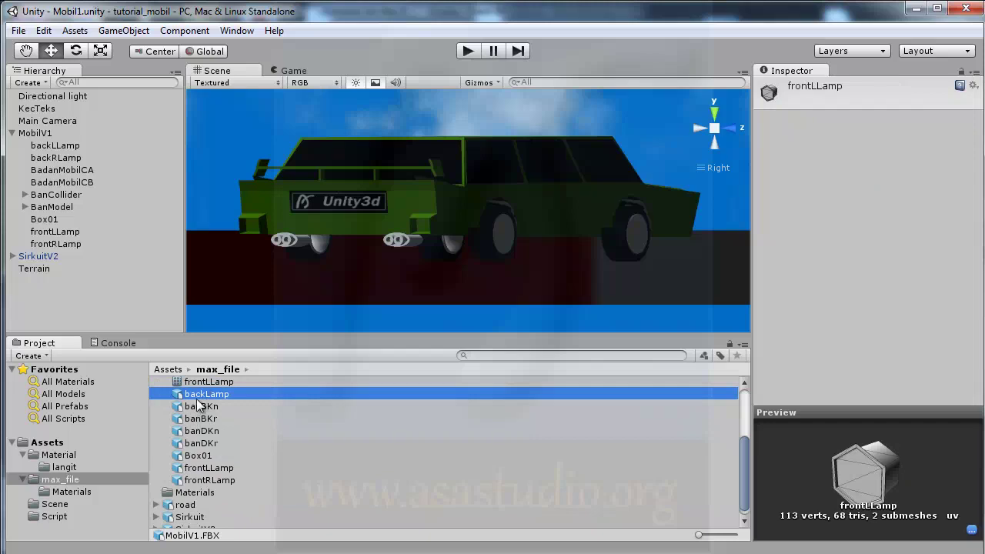
{"action": "left_click", "coordinate": [195, 408]}
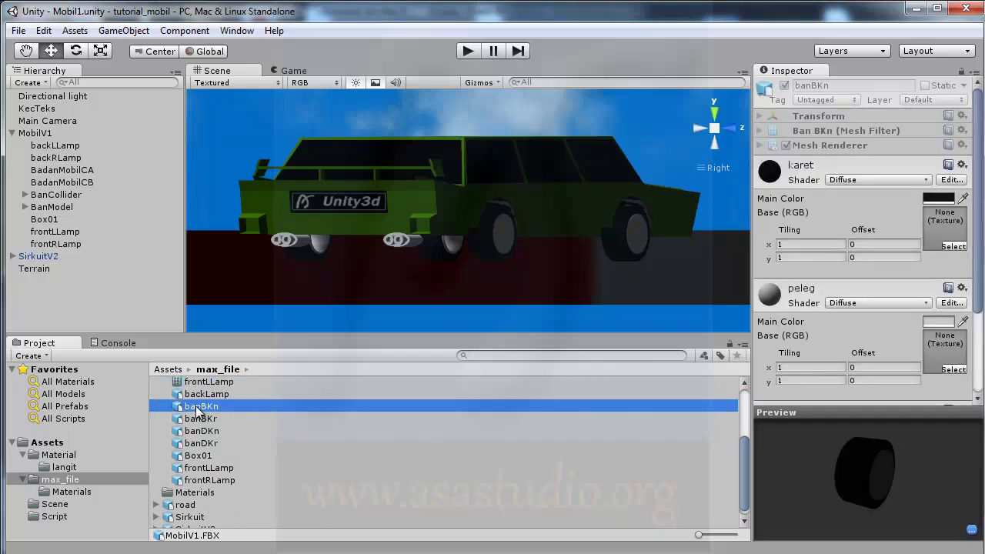
{"action": "left_click", "coordinate": [194, 396]}
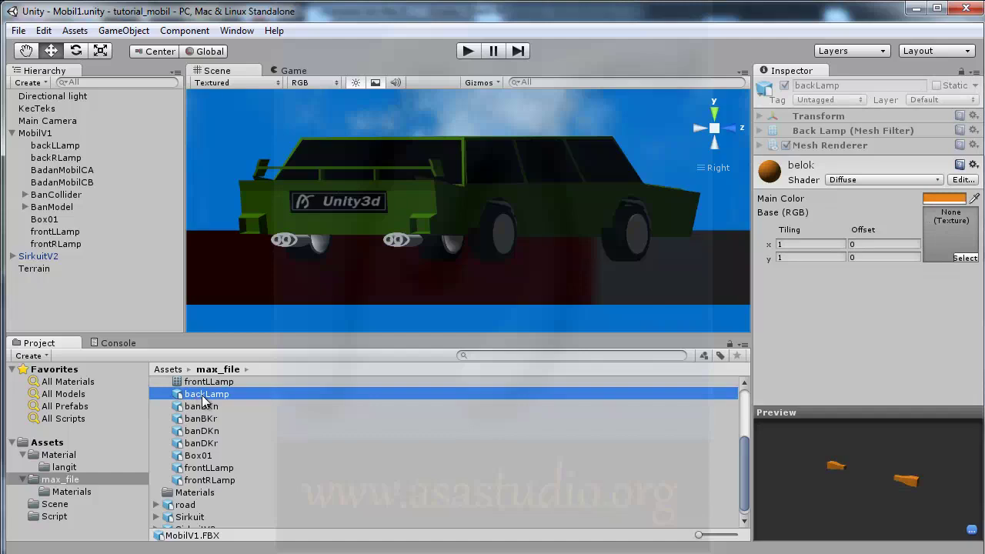
{"action": "left_click_drag", "start_coordinate": [203, 400], "coordinate": [52, 145]}
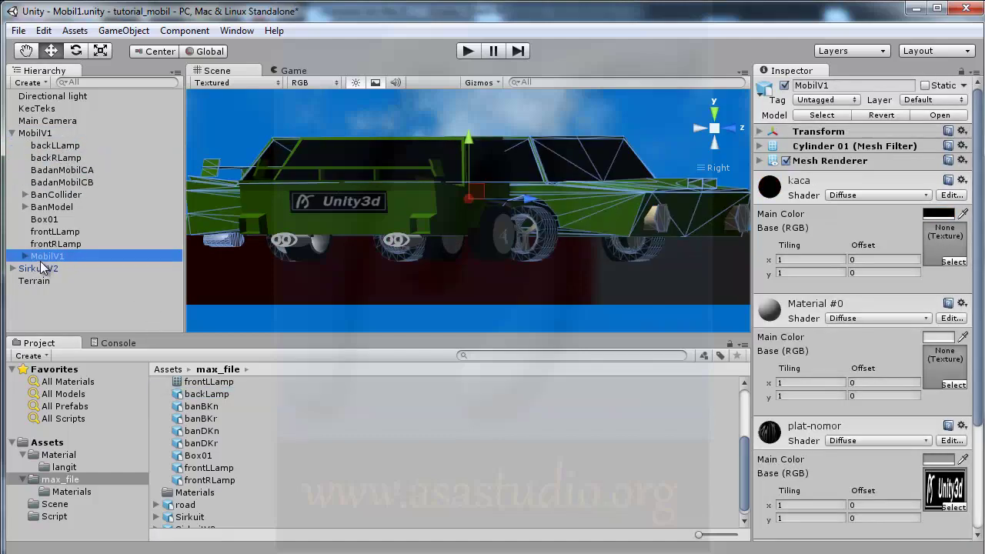
Parent backLamp under the MobilV1 car and delete the leftover MobilV1 copy.
{"action": "left_click", "coordinate": [24, 256]}
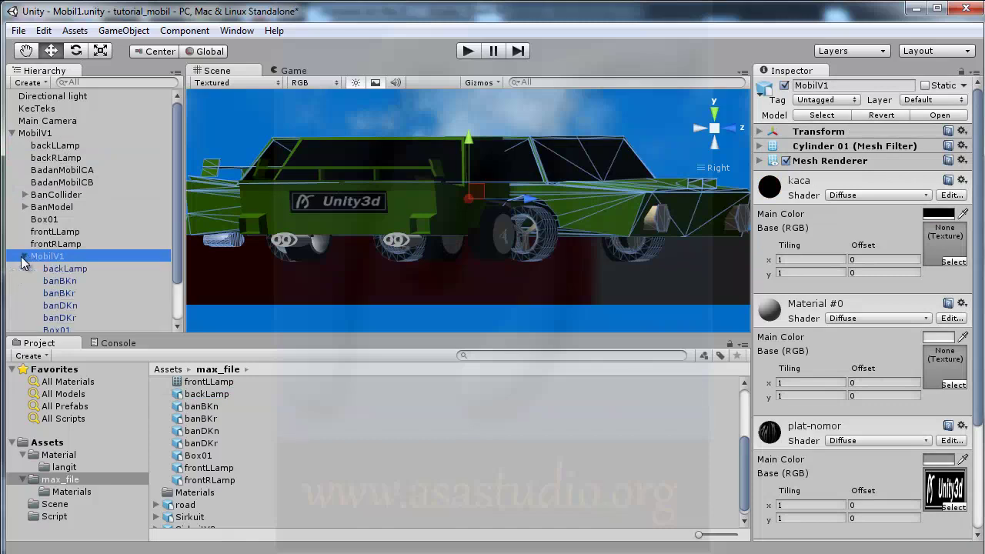
{"action": "left_click_drag", "start_coordinate": [68, 269], "coordinate": [61, 137]}
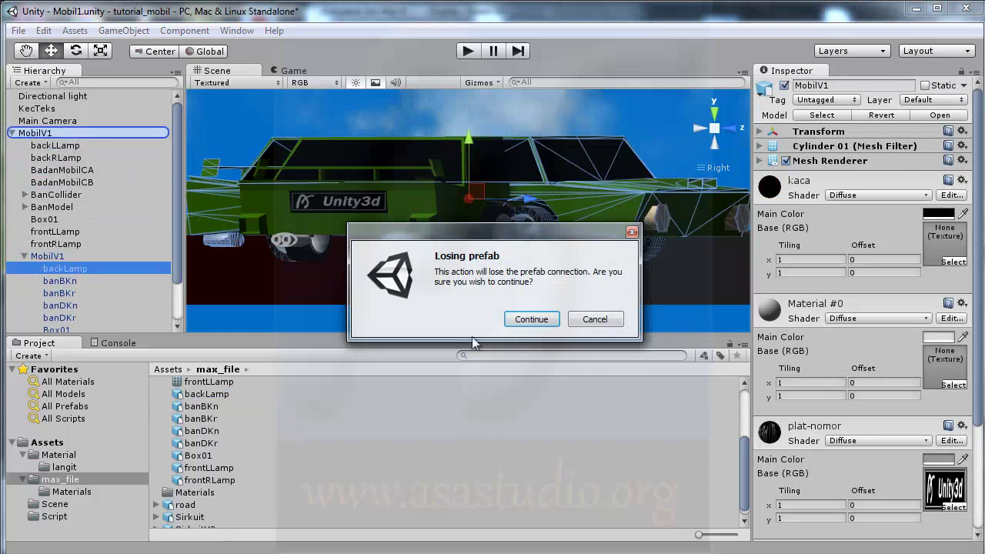
{"action": "left_click", "coordinate": [532, 319]}
{"action": "left_click", "coordinate": [47, 269]}
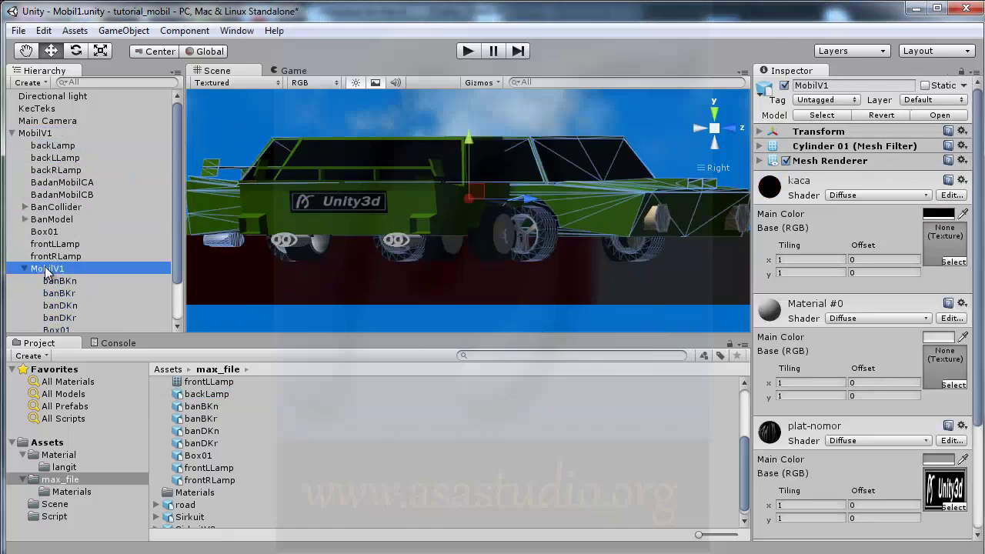
{"action": "key", "text": "Delete"}
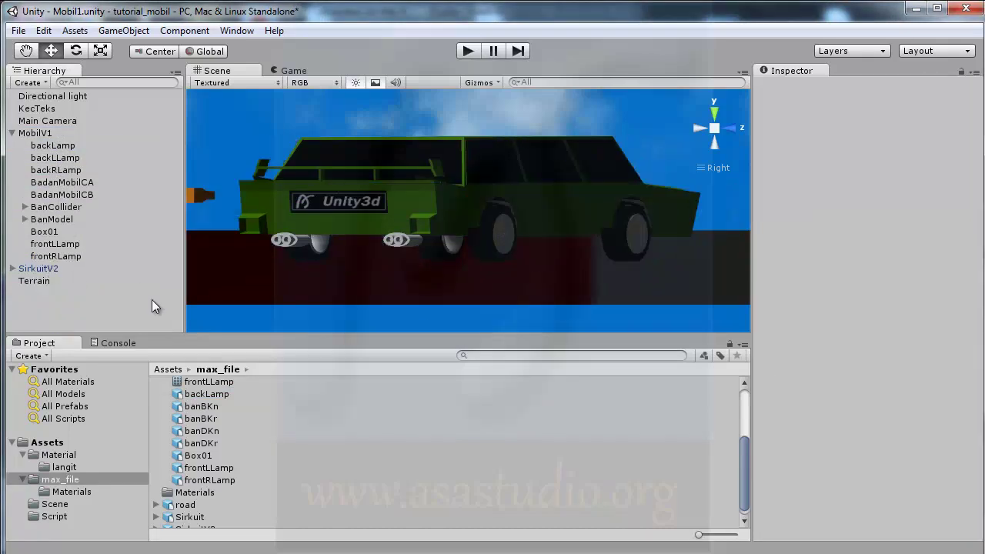
Delete the old backLLamp and backRLamp objects, leaving backLamp selected.
{"action": "left_click", "coordinate": [50, 145]}
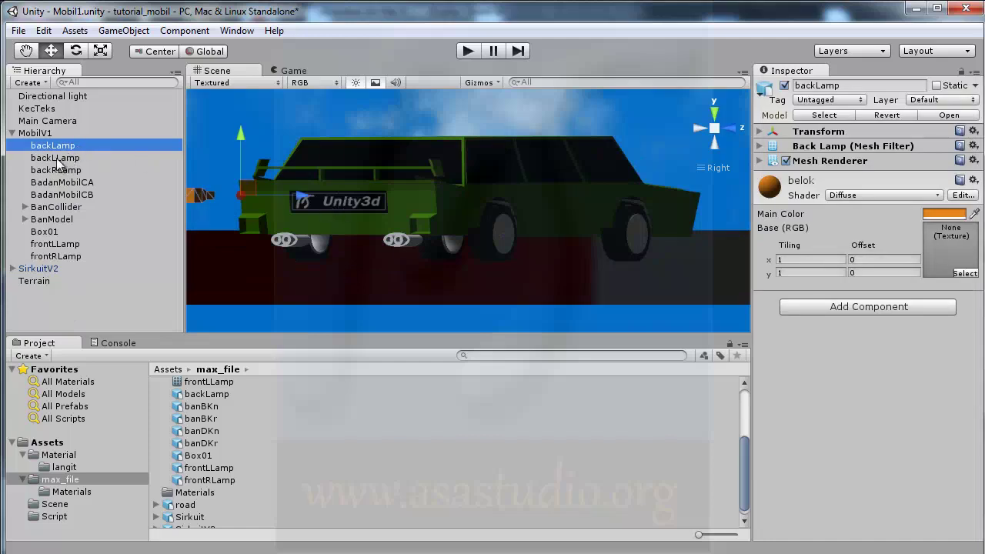
{"action": "left_click", "coordinate": [58, 162]}
{"action": "key", "text": "Delete"}
{"action": "left_click", "coordinate": [60, 160]}
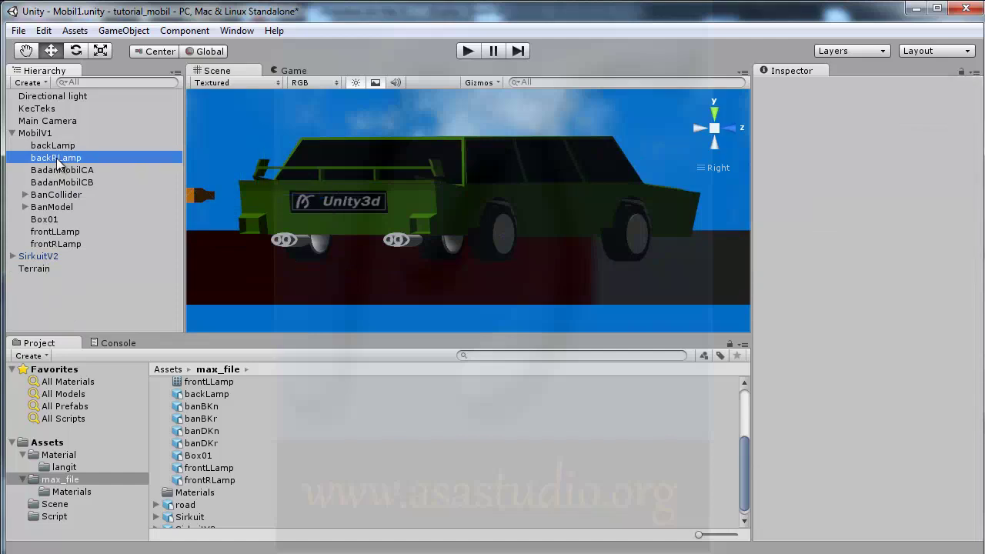
{"action": "key", "text": "Delete"}
{"action": "left_click", "coordinate": [60, 147]}
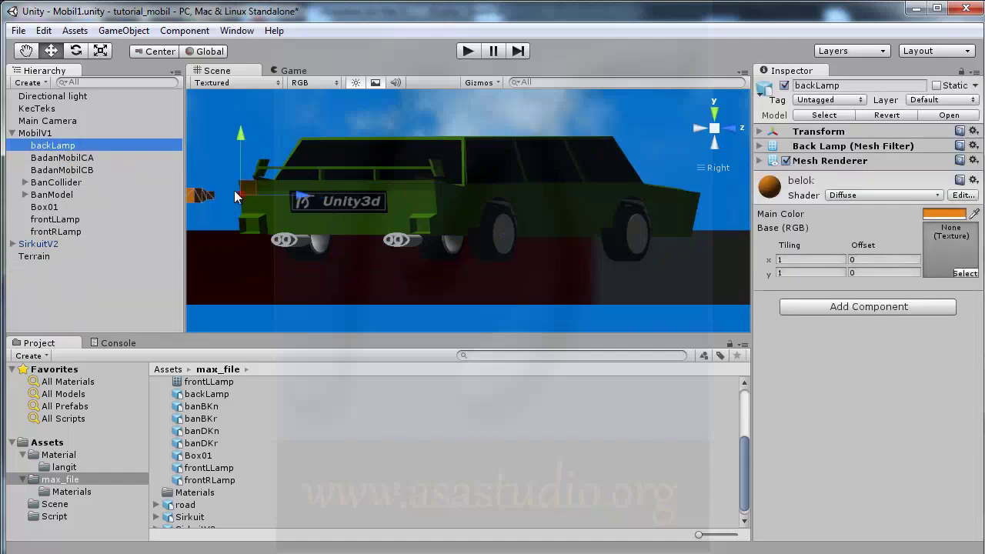
Rotate backLamp to X -90 and Y 180 in the Inspector.
{"action": "mouse_move", "coordinate": [294, 204]}
{"action": "left_mouse_down"}
{"action": "mouse_move", "coordinate": [596, 216]}
{"action": "mouse_move", "coordinate": [306, 212]}
{"action": "mouse_move", "coordinate": [344, 216]}
{"action": "mouse_move", "coordinate": [315, 213]}
{"action": "left_mouse_up"}
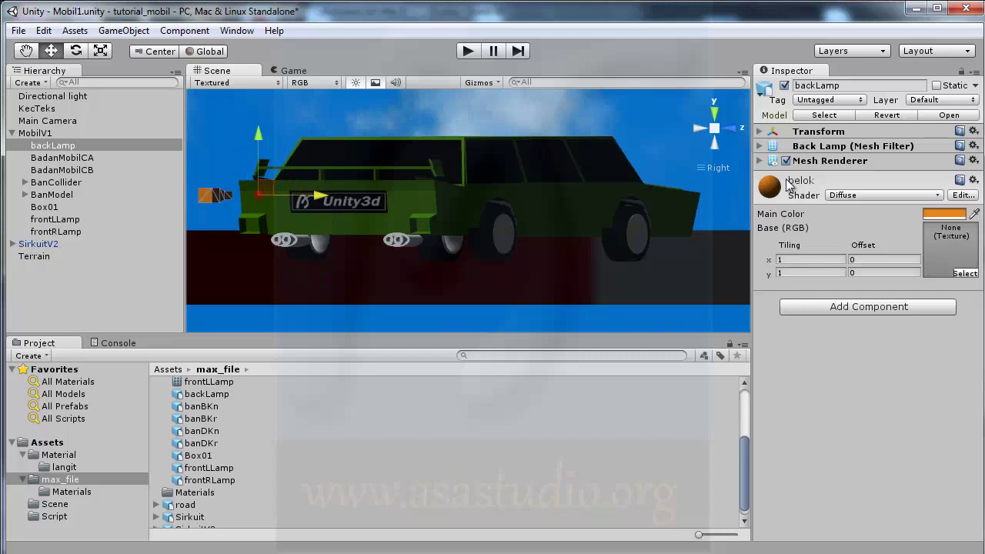
{"action": "left_click", "coordinate": [75, 50]}
{"action": "mouse_move", "coordinate": [260, 193]}
{"action": "left_mouse_down"}
{"action": "mouse_move", "coordinate": [406, 203]}
{"action": "mouse_move", "coordinate": [343, 195]}
{"action": "left_mouse_up"}
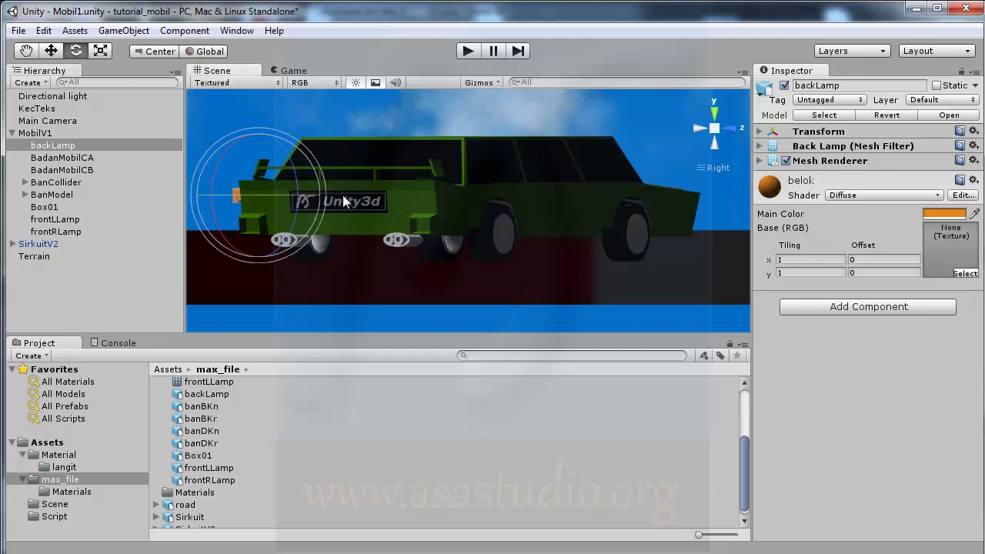
{"action": "left_click", "coordinate": [839, 133]}
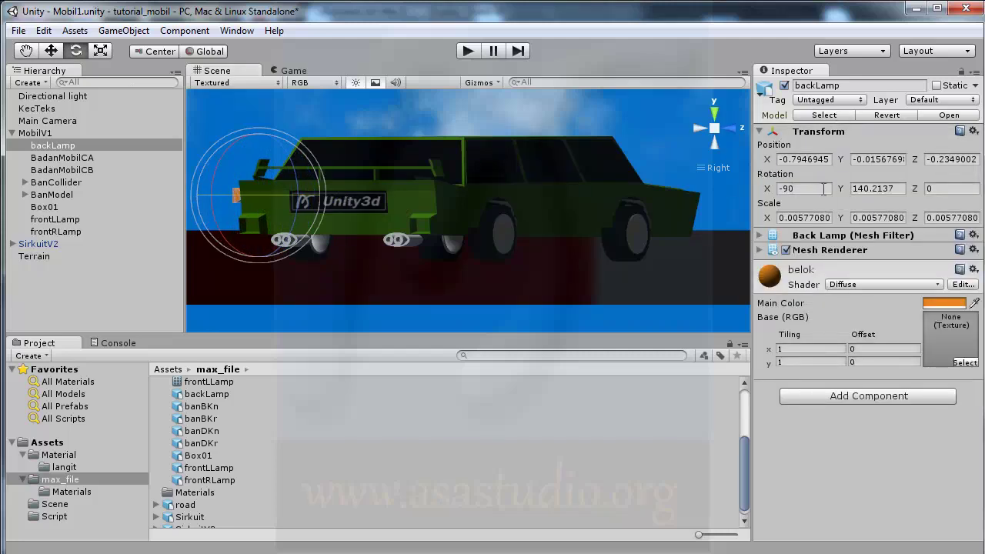
{"action": "left_click", "coordinate": [781, 189]}
{"action": "type", "text": "-"}
{"action": "left_click_drag", "start_coordinate": [259, 197], "coordinate": [282, 201]}
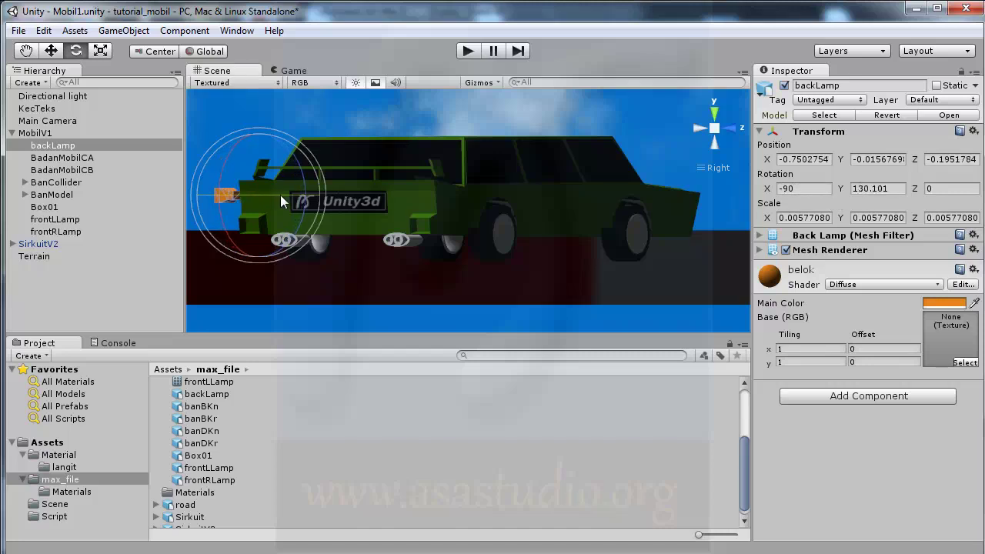
{"action": "left_click", "coordinate": [861, 192]}
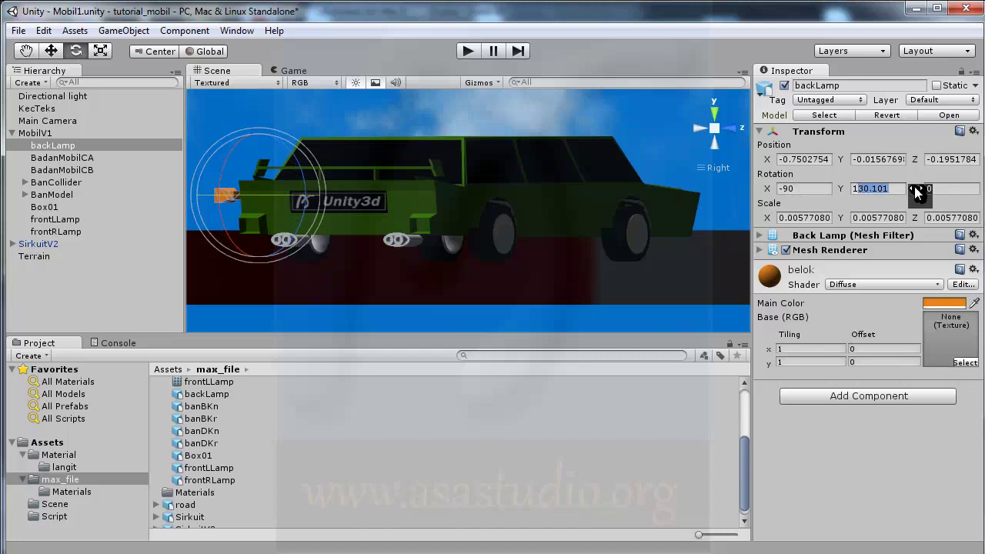
{"action": "type", "text": "180"}
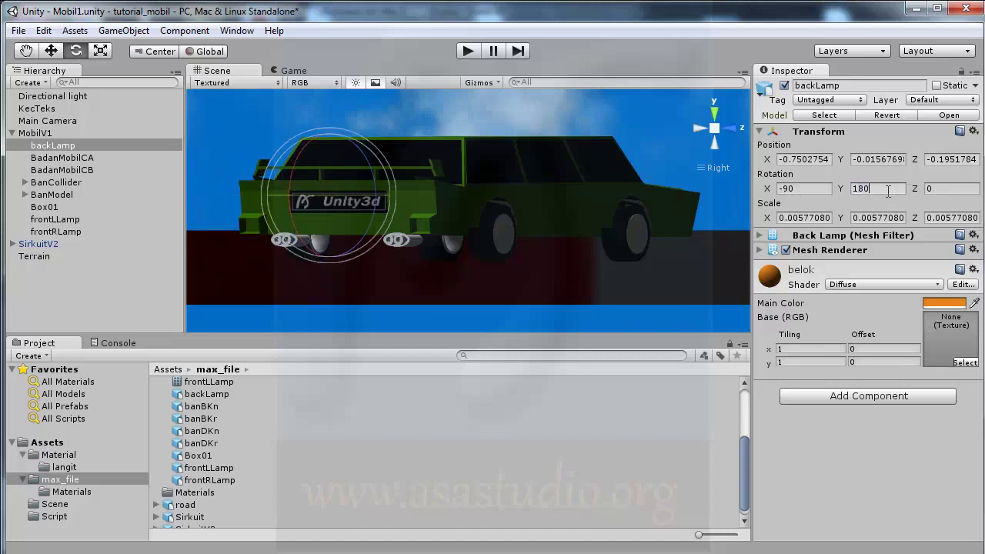
Move backLamp along the car using Local then Global handles, sending it far off.
{"action": "left_click", "coordinate": [50, 51]}
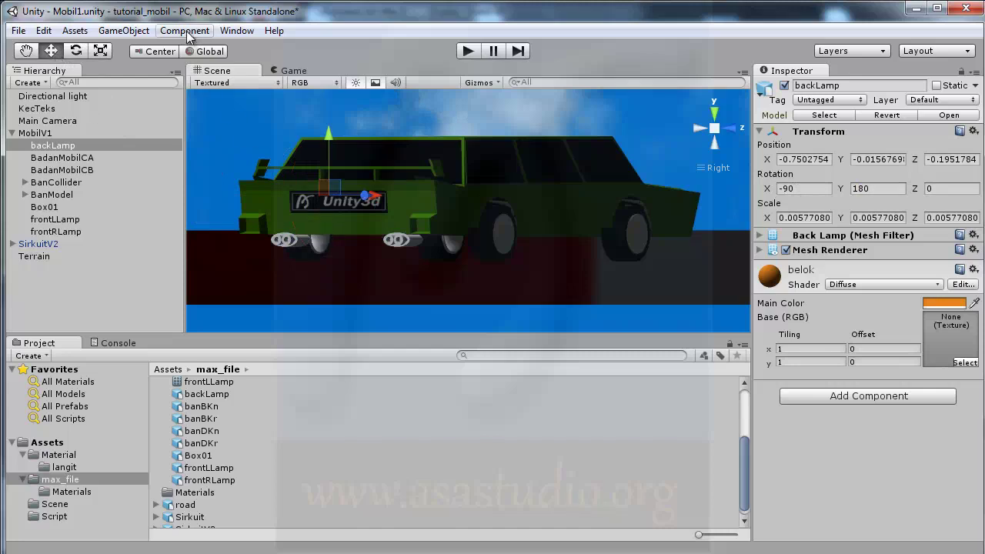
{"action": "left_click", "coordinate": [204, 52]}
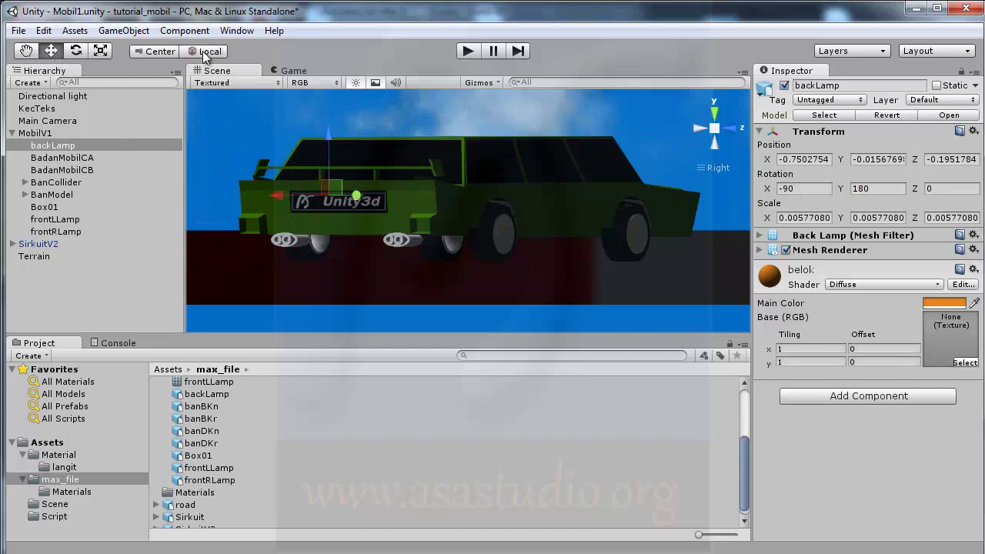
{"action": "mouse_move", "coordinate": [277, 200]}
{"action": "left_mouse_down"}
{"action": "mouse_move", "coordinate": [235, 223]}
{"action": "mouse_move", "coordinate": [246, 229]}
{"action": "mouse_move", "coordinate": [209, 240]}
{"action": "left_mouse_up"}
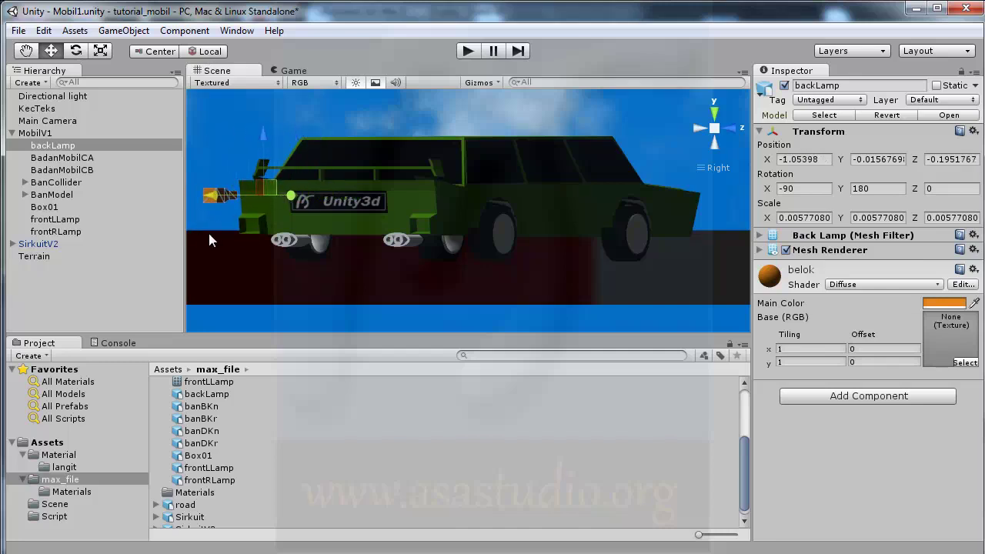
{"action": "key", "text": "ctrl+z"}
{"action": "left_click", "coordinate": [204, 51]}
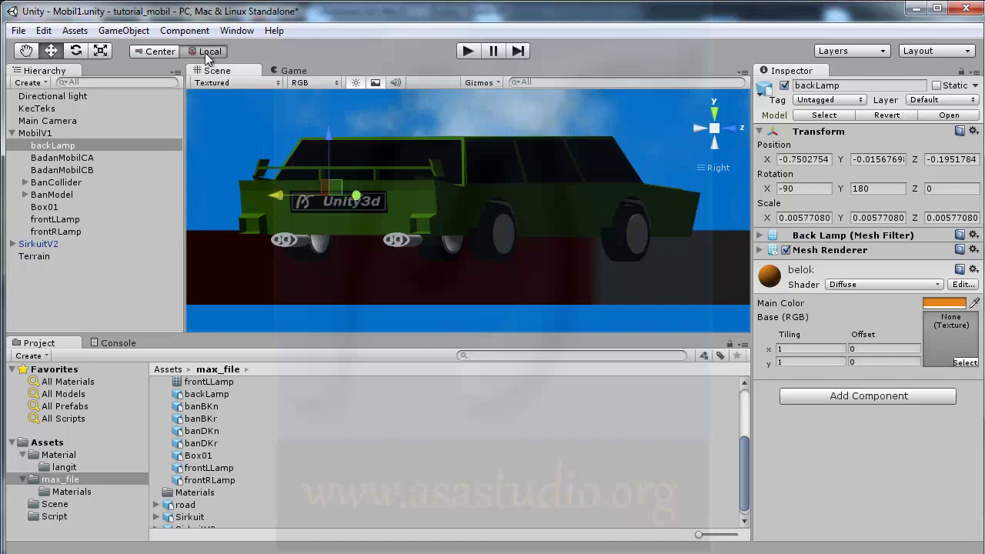
{"action": "left_click_drag", "start_coordinate": [328, 196], "coordinate": [299, 221]}
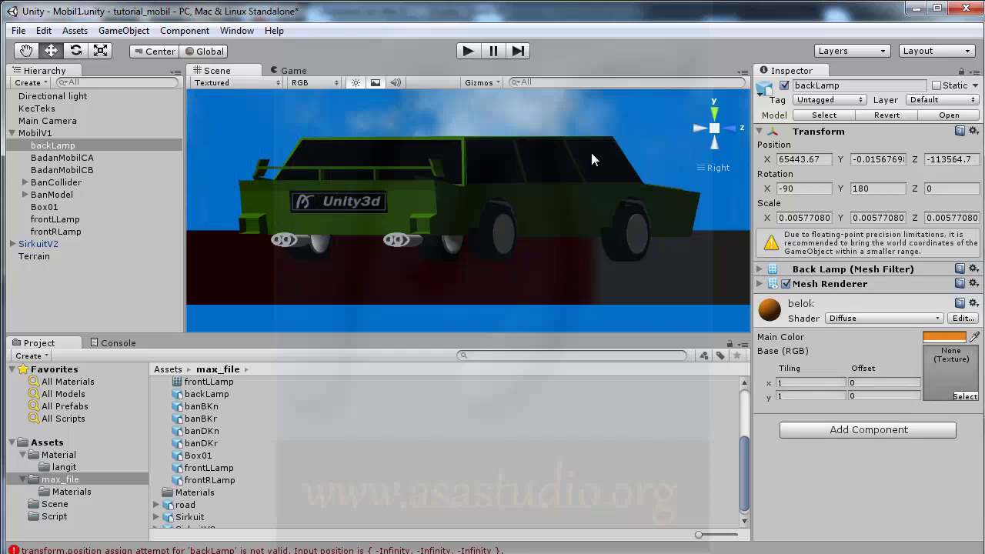
Undo the runaway move and rotate backLamp across the car from the Top view.
{"action": "key", "text": "ctrl+z"}
{"action": "left_click", "coordinate": [714, 114]}
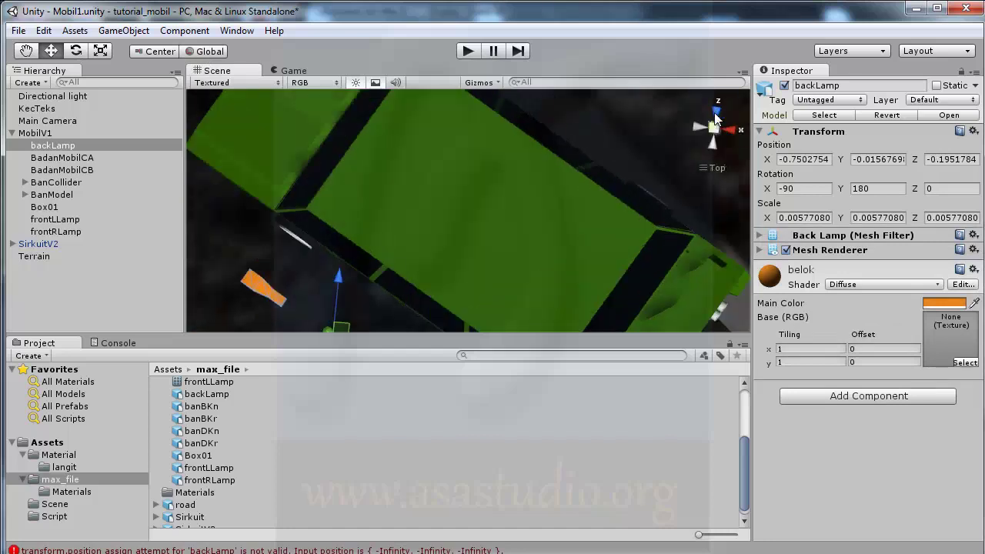
{"action": "scroll", "coordinate": [450, 228], "scroll_direction": "down", "scroll_amount": 2}
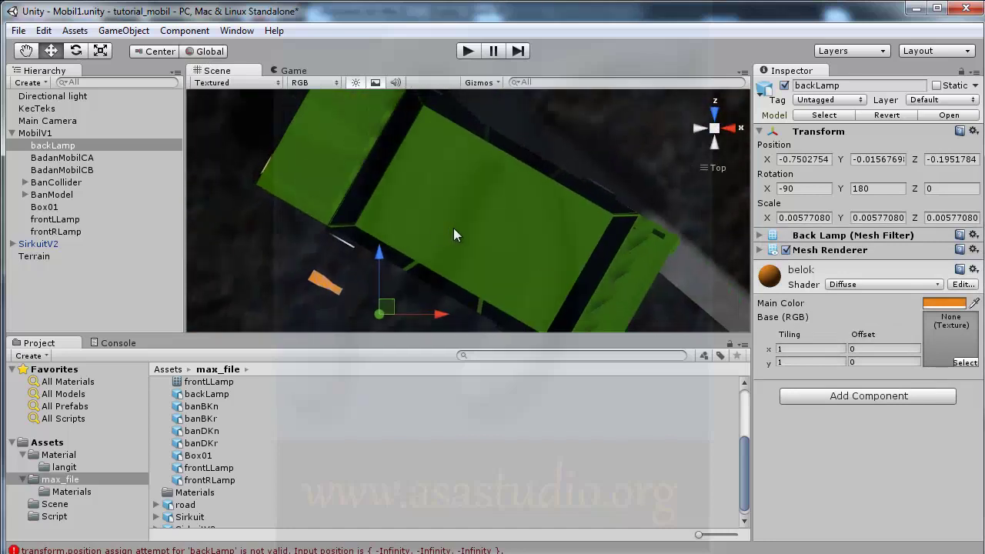
{"action": "scroll", "coordinate": [453, 228], "scroll_direction": "down", "scroll_amount": 2}
{"action": "scroll", "coordinate": [456, 228], "scroll_direction": "down", "scroll_amount": 1}
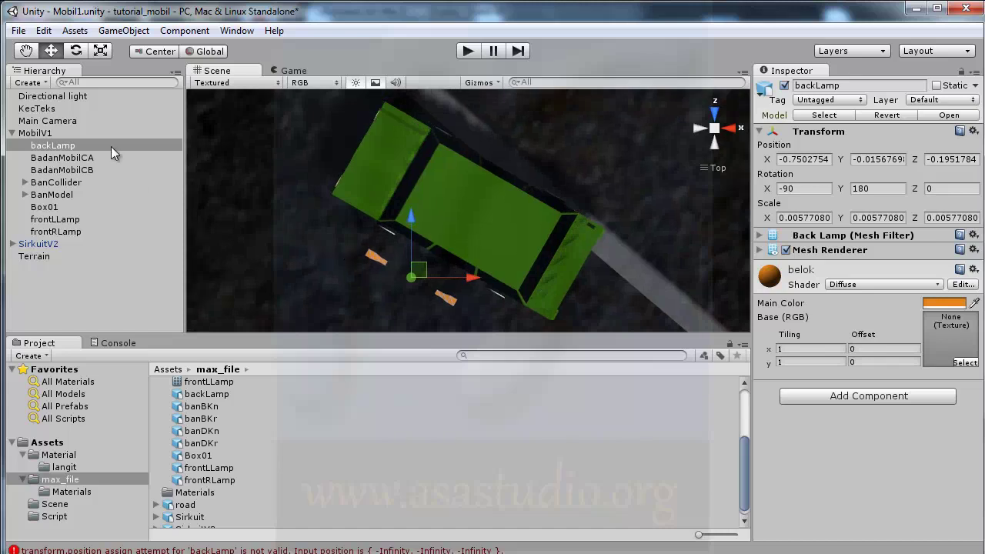
{"action": "left_click", "coordinate": [76, 50]}
{"action": "left_click_drag", "start_coordinate": [384, 222], "coordinate": [351, 553]}
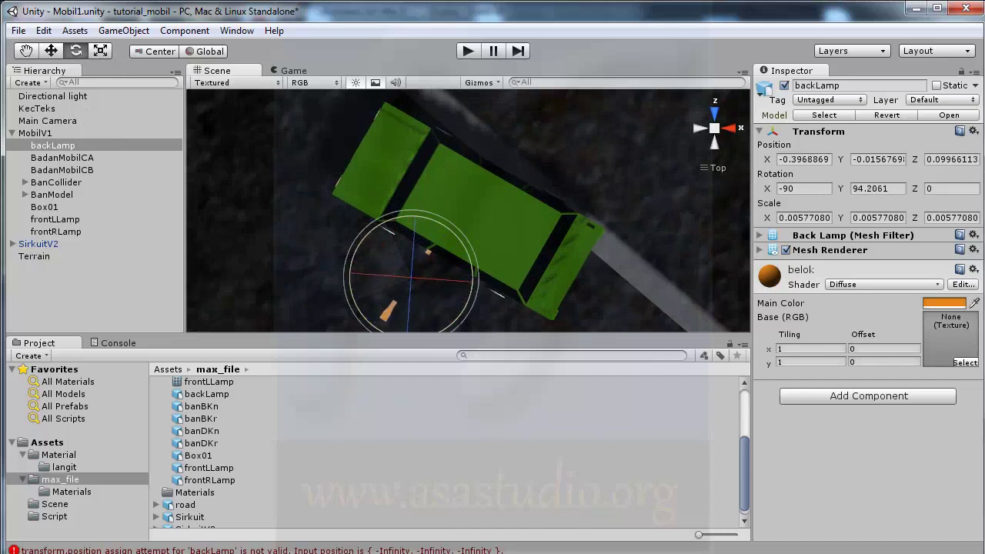
Set MobilV1's Y rotation to 0 and backLamp's Y rotation to 90.
{"action": "left_click", "coordinate": [471, 214]}
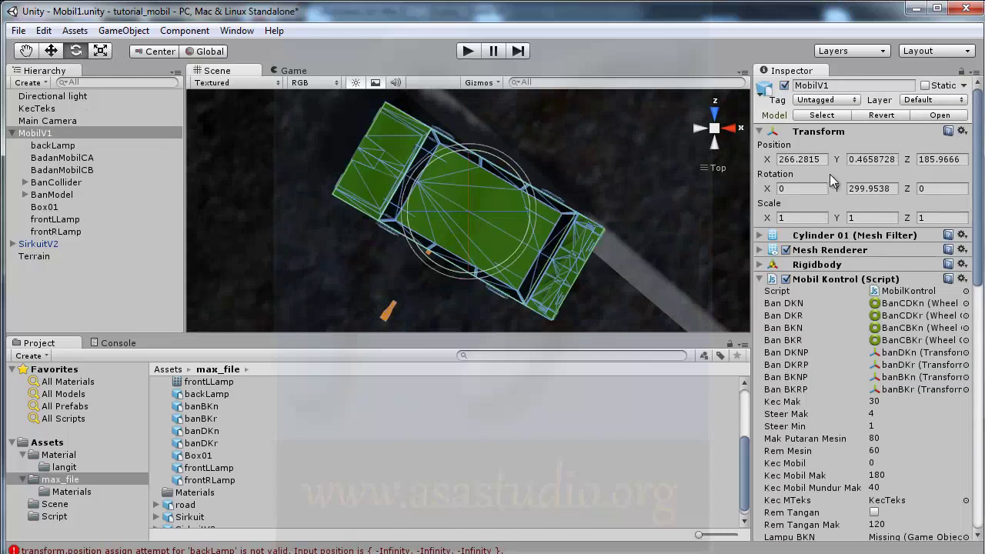
{"action": "left_click", "coordinate": [874, 186]}
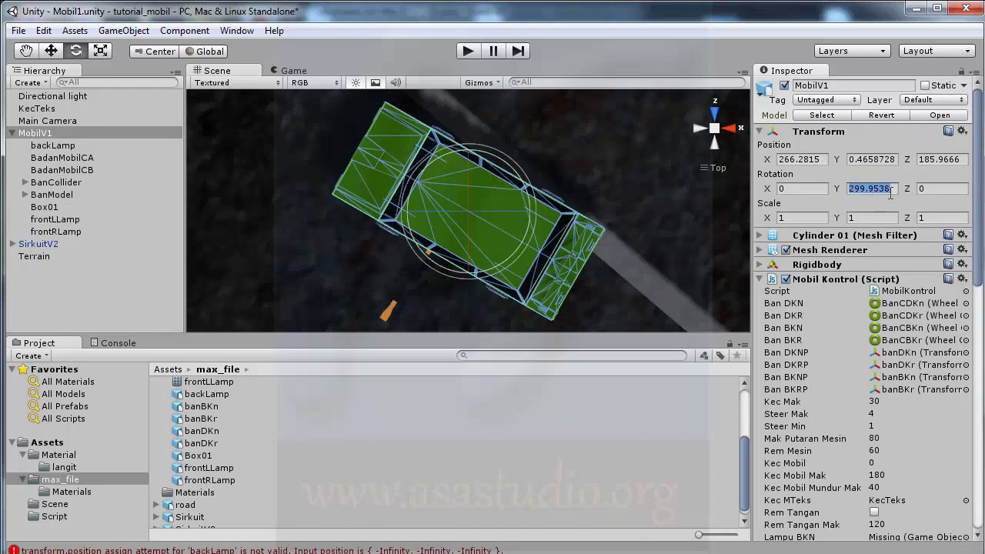
{"action": "type", "text": "0"}
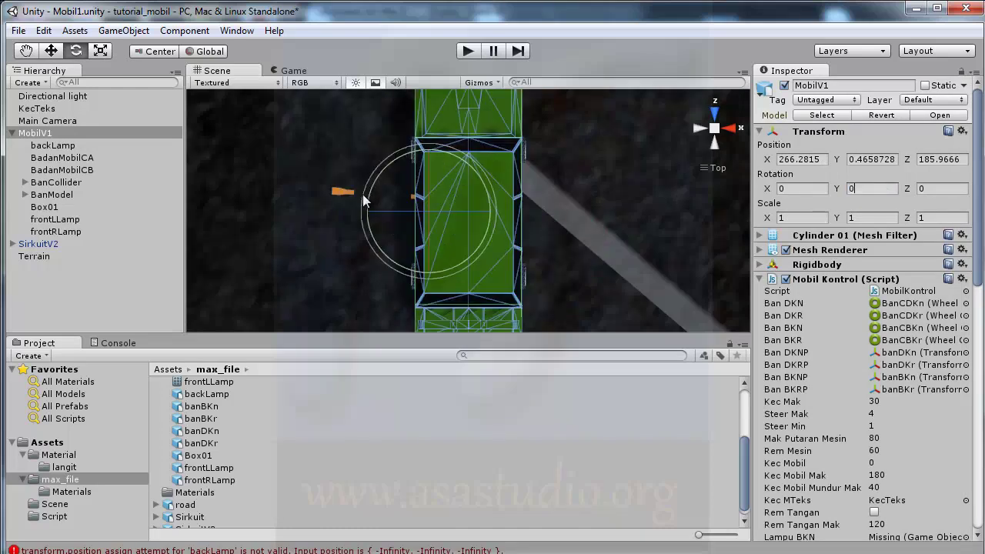
{"action": "left_click", "coordinate": [341, 192]}
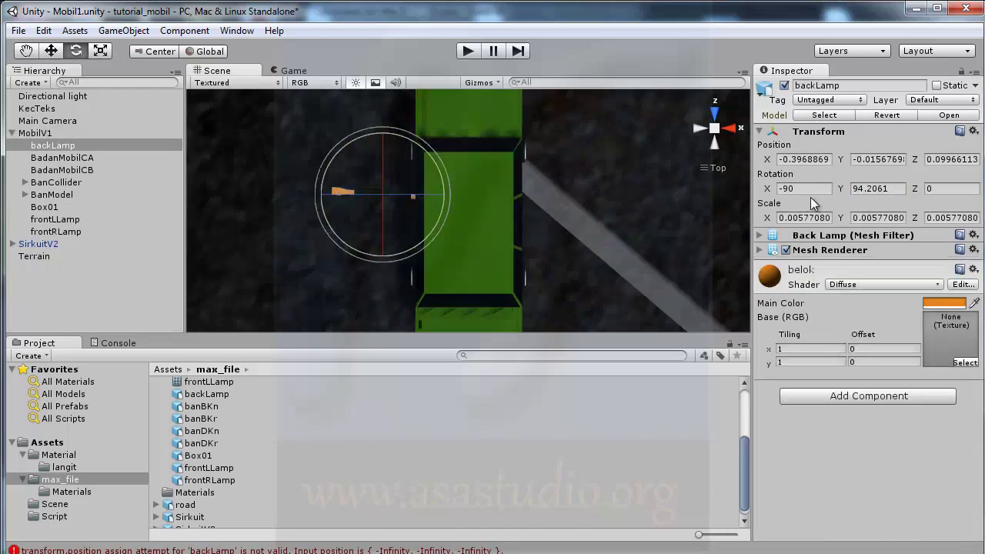
{"action": "left_click", "coordinate": [862, 189]}
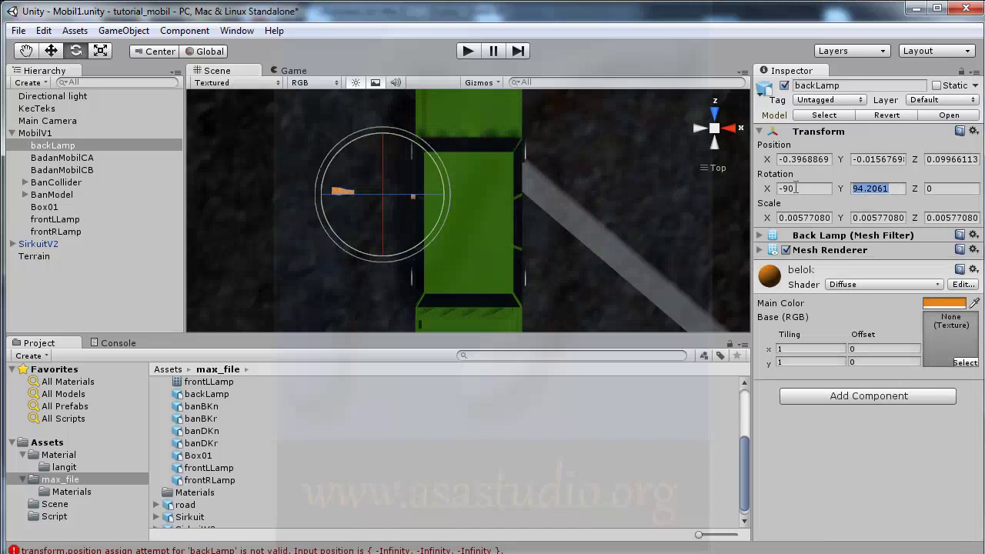
{"action": "type", "text": "0"}
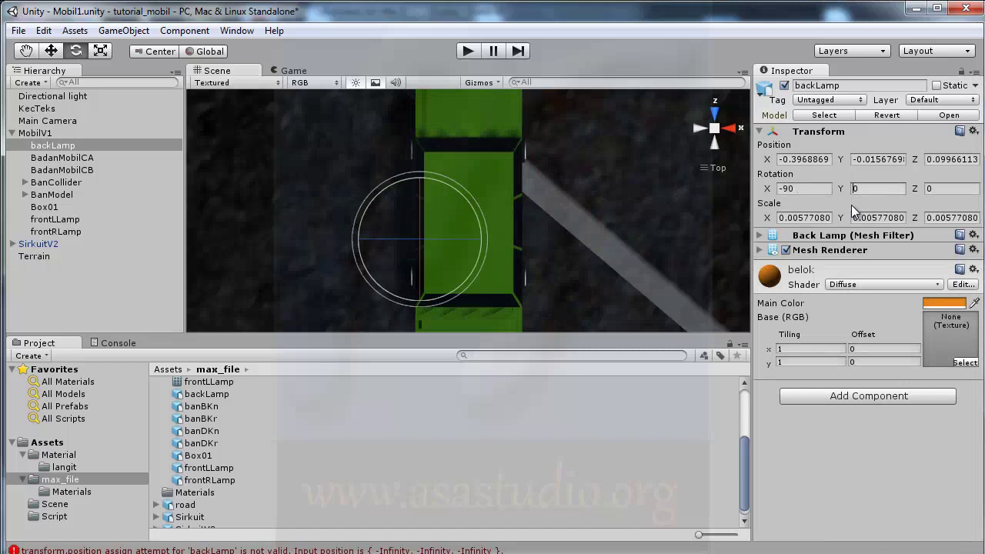
{"action": "type", "text": "9"}
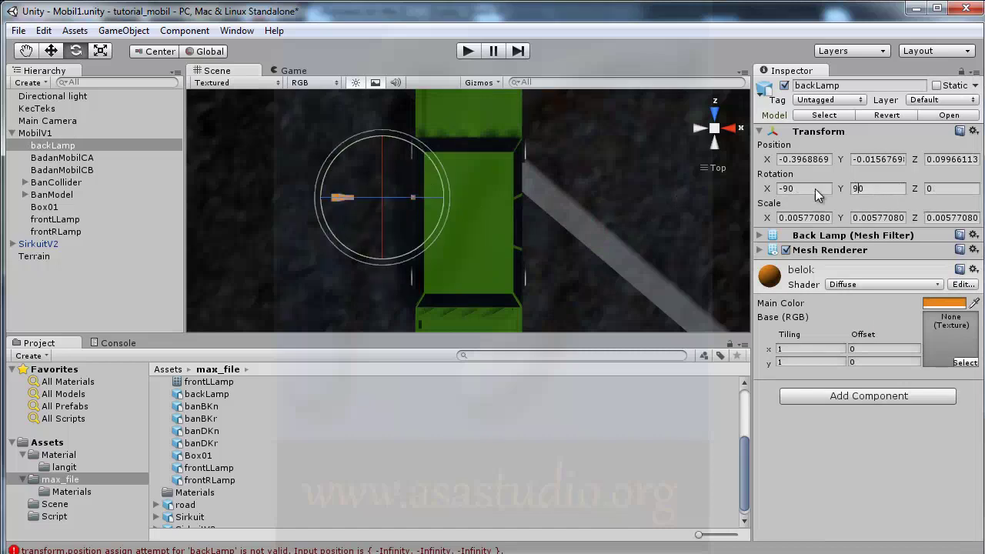
Position backLamp centred against the car's rear edge.
{"action": "left_click", "coordinate": [50, 50]}
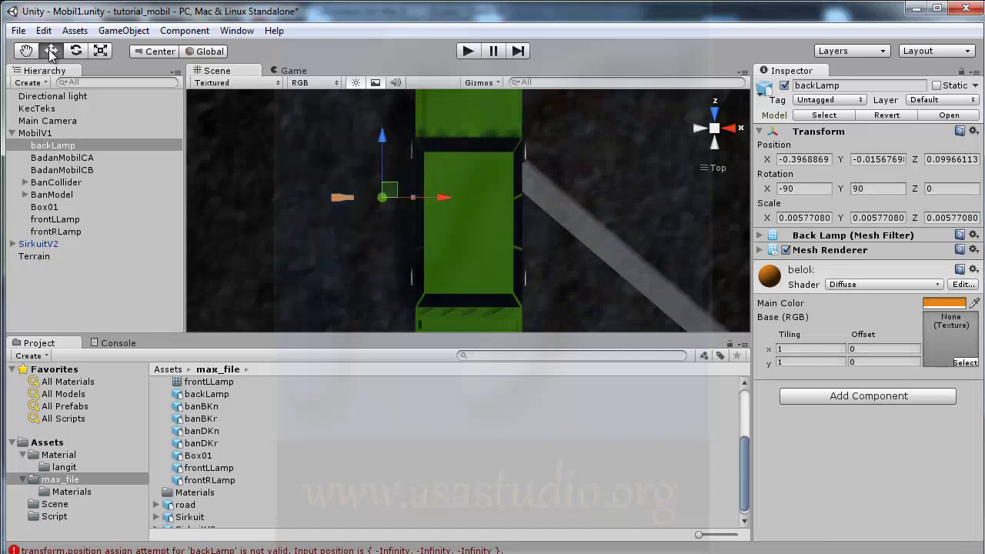
{"action": "left_click_drag", "start_coordinate": [384, 145], "coordinate": [384, 264]}
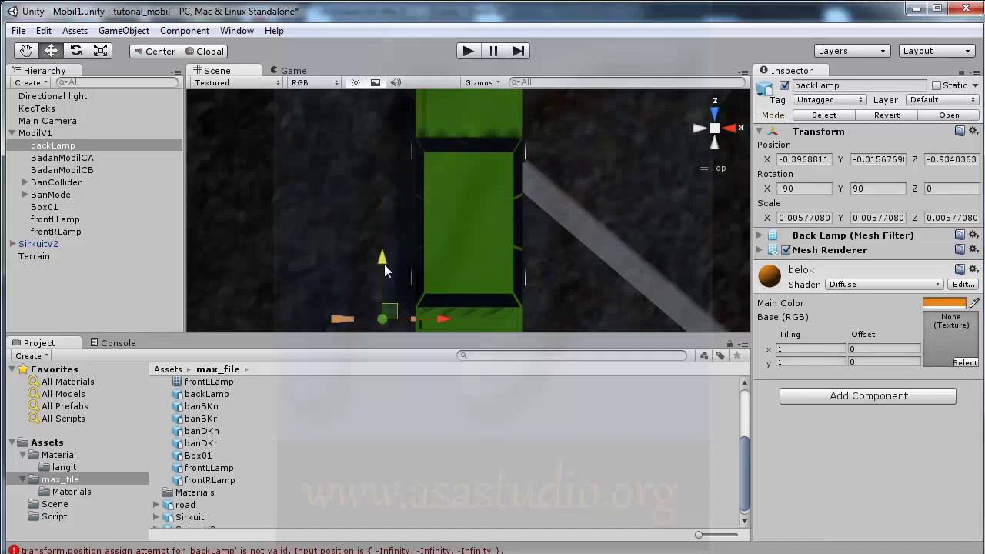
{"action": "middle_click_drag", "start_coordinate": [487, 272], "coordinate": [477, 158]}
{"action": "left_click_drag", "start_coordinate": [434, 203], "coordinate": [519, 210]}
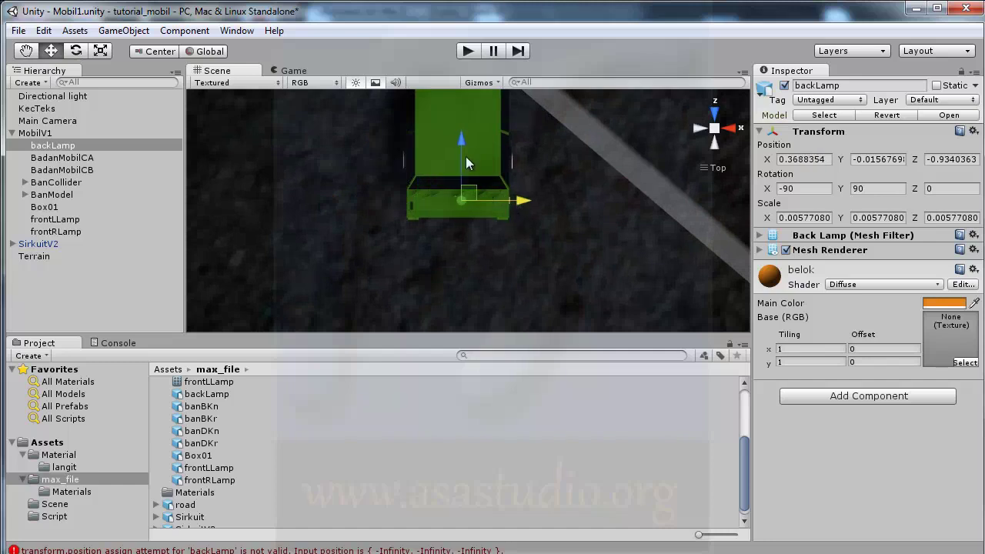
{"action": "left_click_drag", "start_coordinate": [460, 145], "coordinate": [460, 165]}
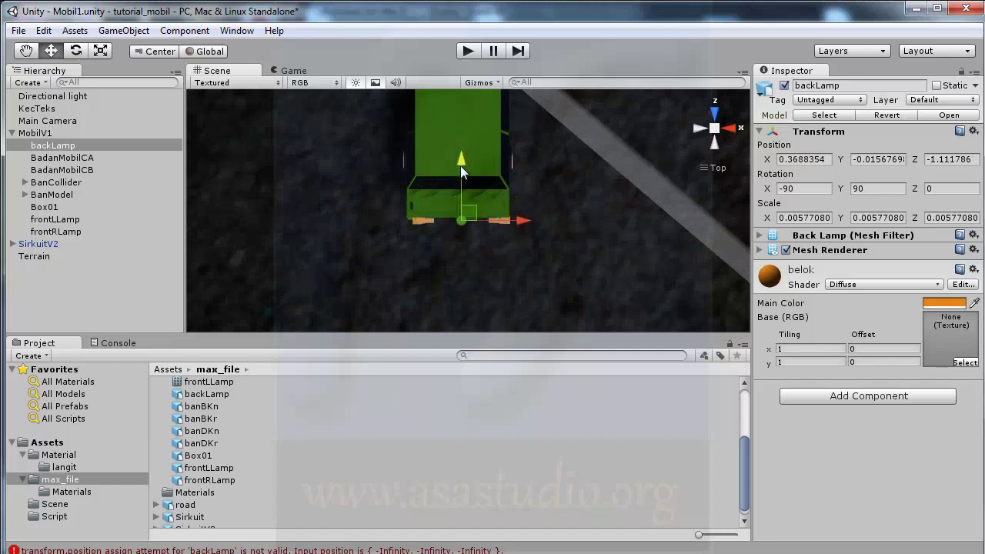
{"action": "scroll", "coordinate": [463, 230], "scroll_direction": "up", "scroll_amount": 2}
{"action": "scroll", "coordinate": [463, 230], "scroll_direction": "up", "scroll_amount": 3}
{"action": "scroll", "coordinate": [463, 231], "scroll_direction": "up", "scroll_amount": 4}
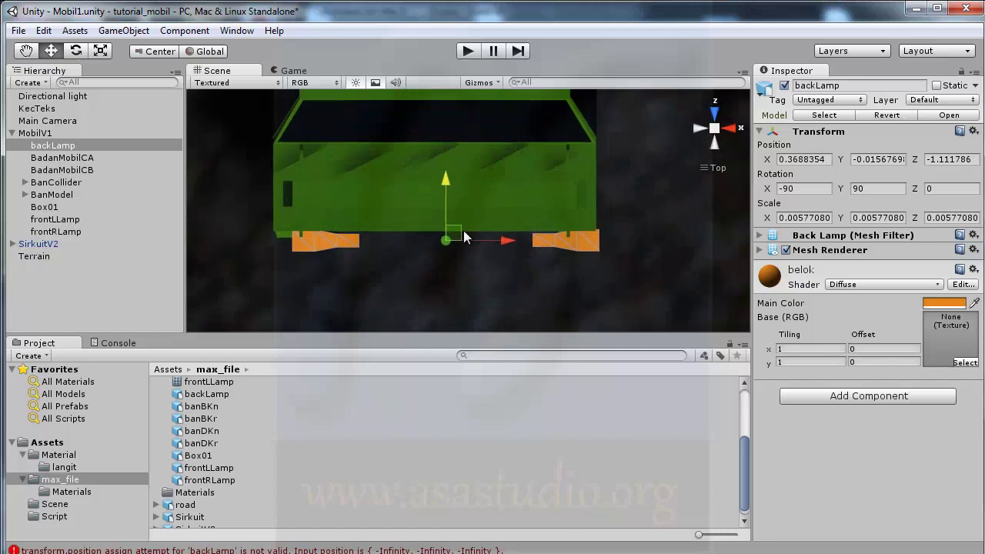
{"action": "scroll", "coordinate": [464, 230], "scroll_direction": "up", "scroll_amount": 2}
{"action": "left_click_drag", "start_coordinate": [502, 246], "coordinate": [491, 246]}
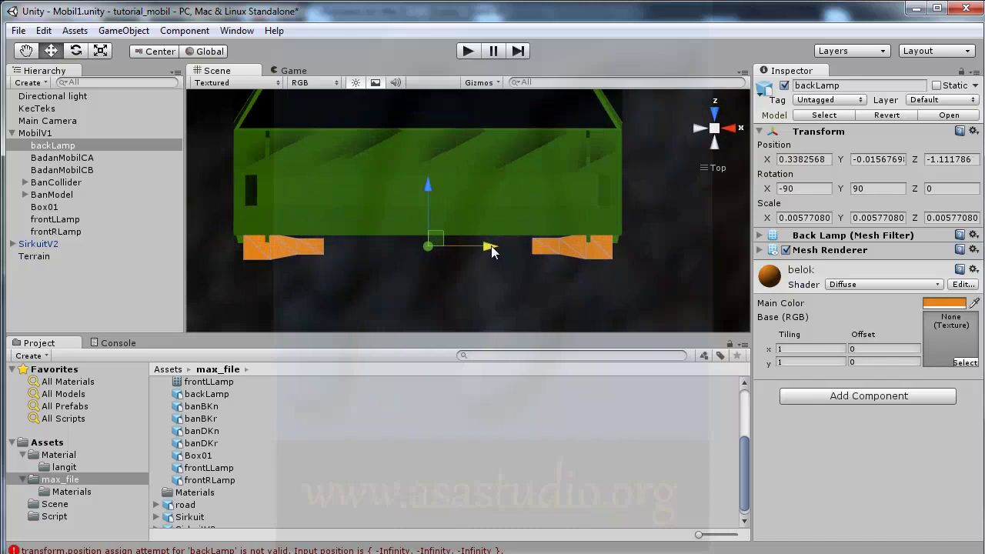
{"action": "left_click_drag", "start_coordinate": [428, 203], "coordinate": [424, 185]}
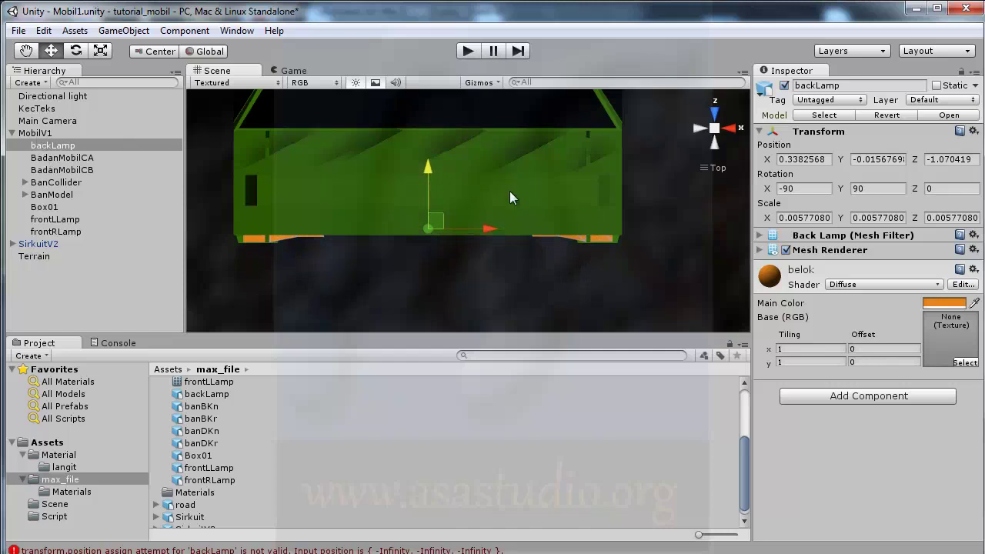
Turn the scene view to look at the car straight from behind.
{"action": "left_click", "coordinate": [731, 130]}
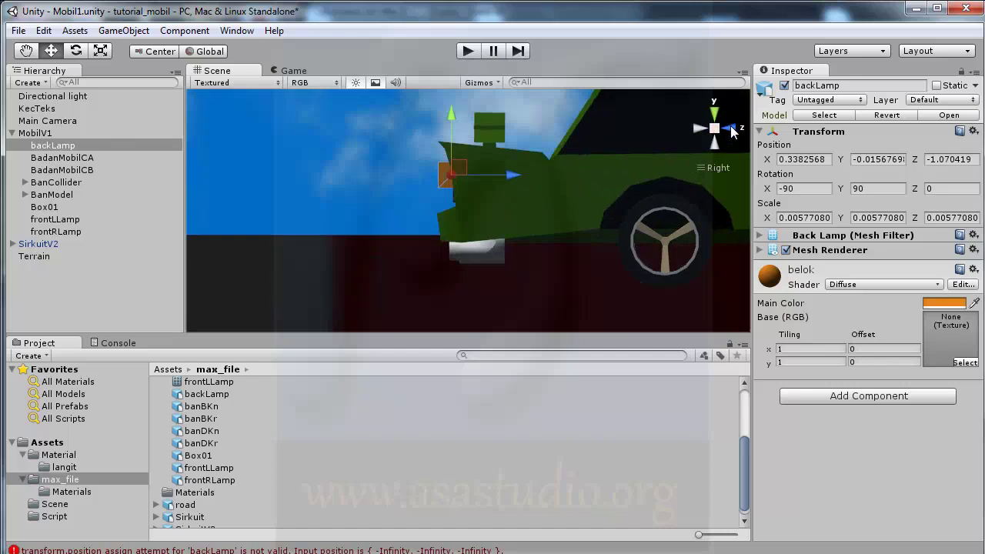
{"action": "left_click", "coordinate": [733, 130]}
{"action": "left_click", "coordinate": [733, 130]}
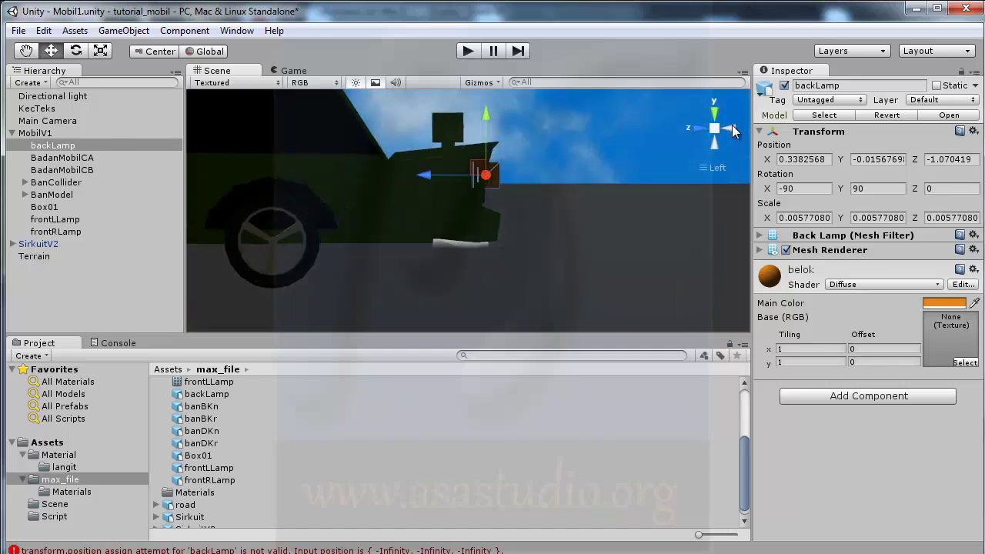
{"action": "left_click", "coordinate": [734, 130]}
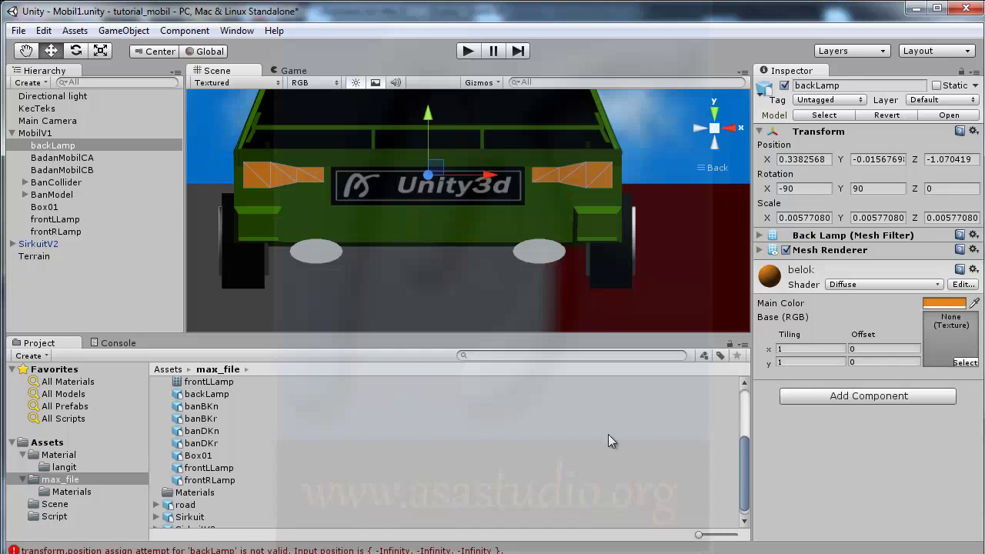
{"action": "left_click_drag", "start_coordinate": [743, 458], "coordinate": [746, 400]}
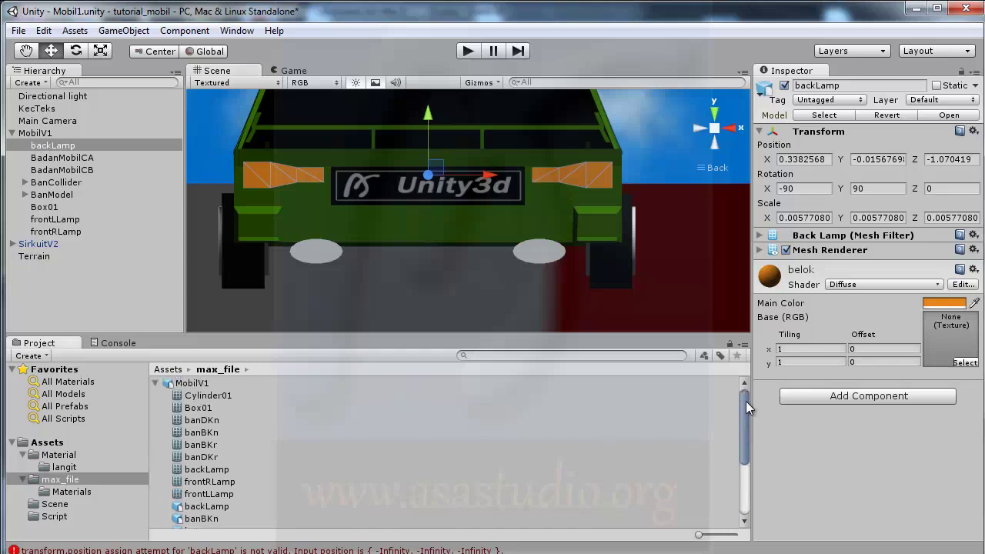
Collapse MobilV1, list the max_file Materials folder, and return to mobilku.max in 3ds Max.
{"action": "left_click", "coordinate": [157, 383]}
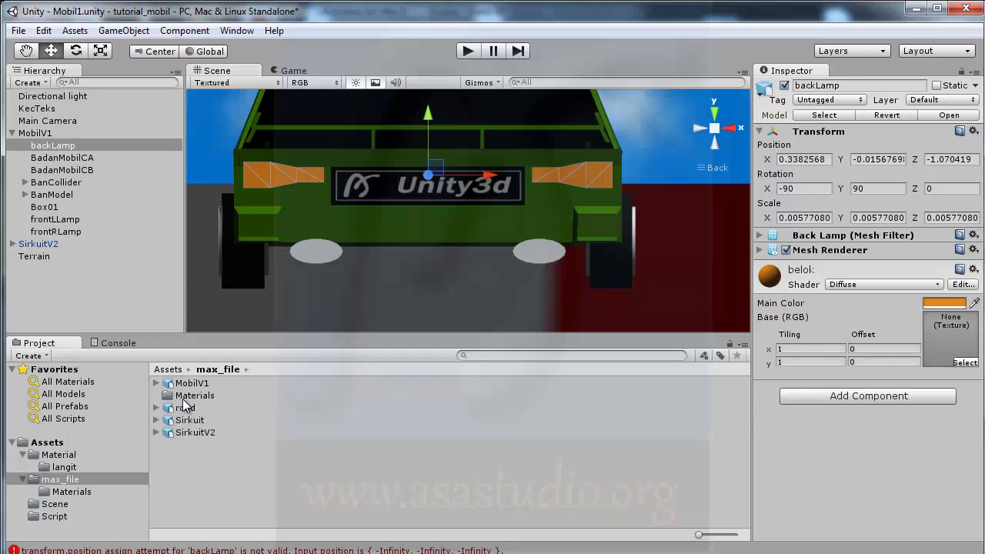
{"action": "left_click", "coordinate": [68, 492]}
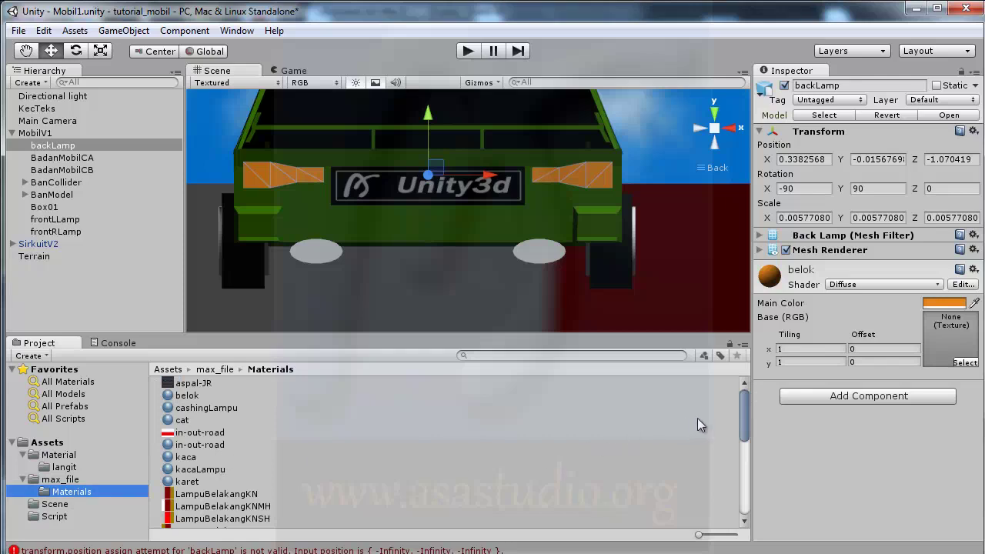
{"action": "mouse_move", "coordinate": [743, 415]}
{"action": "left_mouse_down"}
{"action": "mouse_move", "coordinate": [742, 439]}
{"action": "mouse_move", "coordinate": [752, 431]}
{"action": "left_mouse_up"}
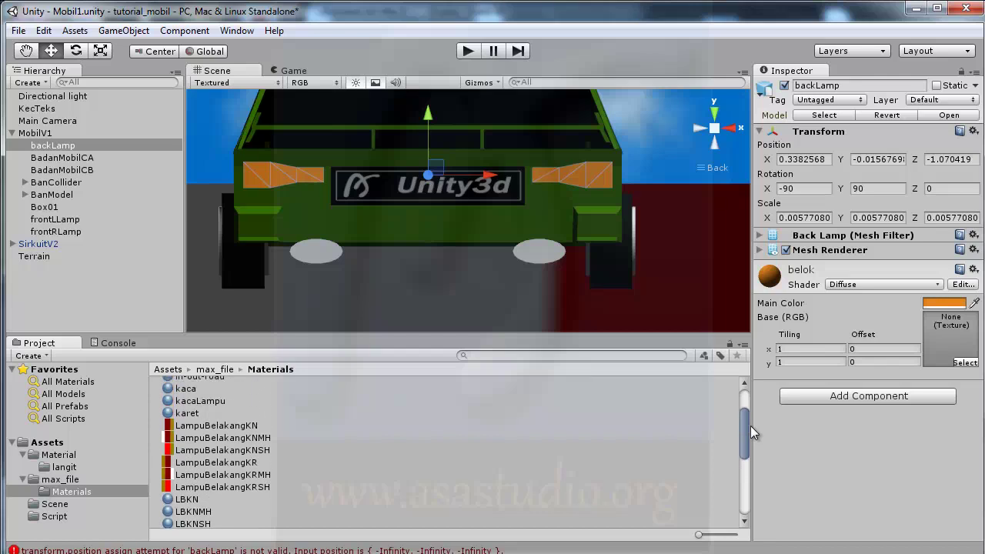
{"action": "left_click_drag", "start_coordinate": [753, 433], "coordinate": [752, 406]}
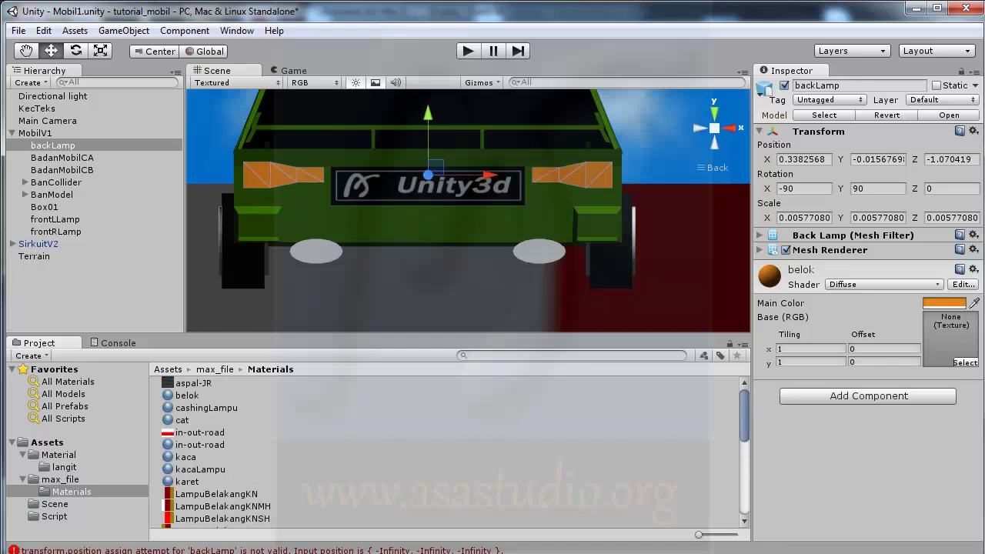
{"action": "left_click", "coordinate": [669, 543]}
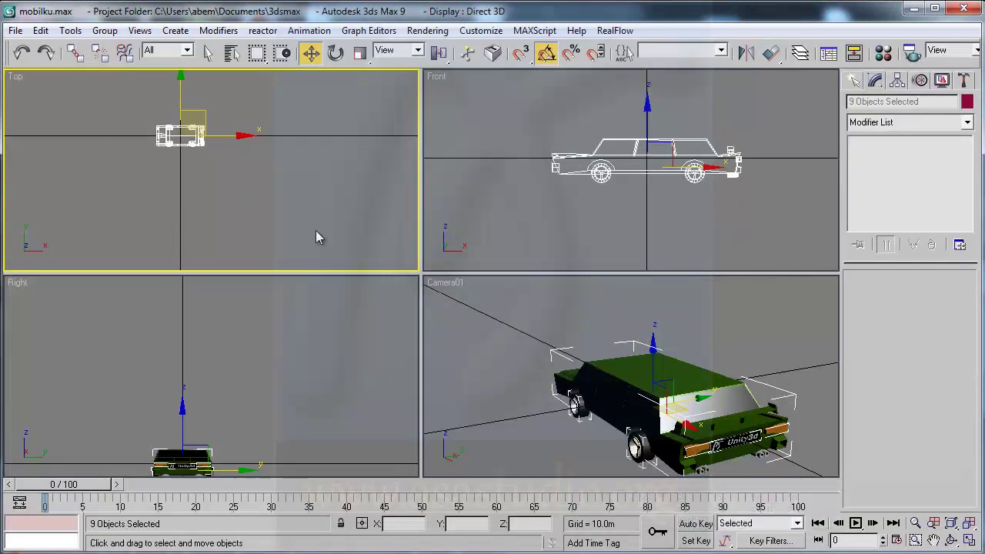
Select the second lamp element of backLamp at Element level.
{"action": "left_click", "coordinate": [237, 164]}
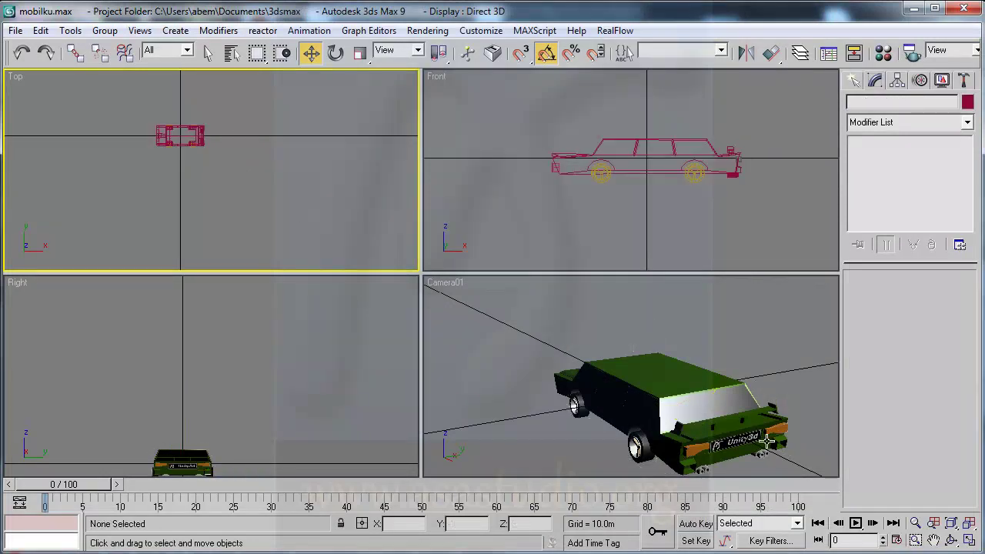
{"action": "left_click", "coordinate": [692, 448]}
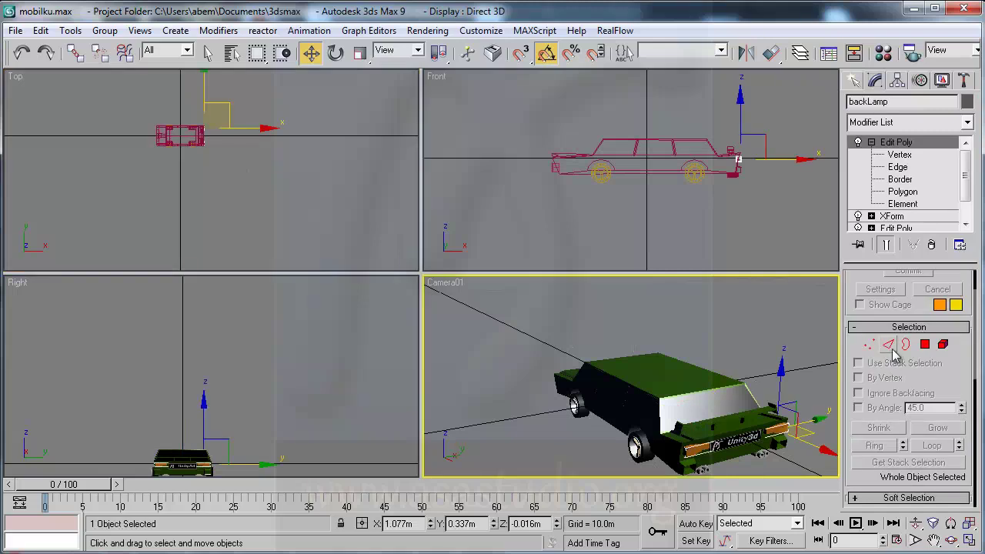
{"action": "left_click", "coordinate": [903, 204]}
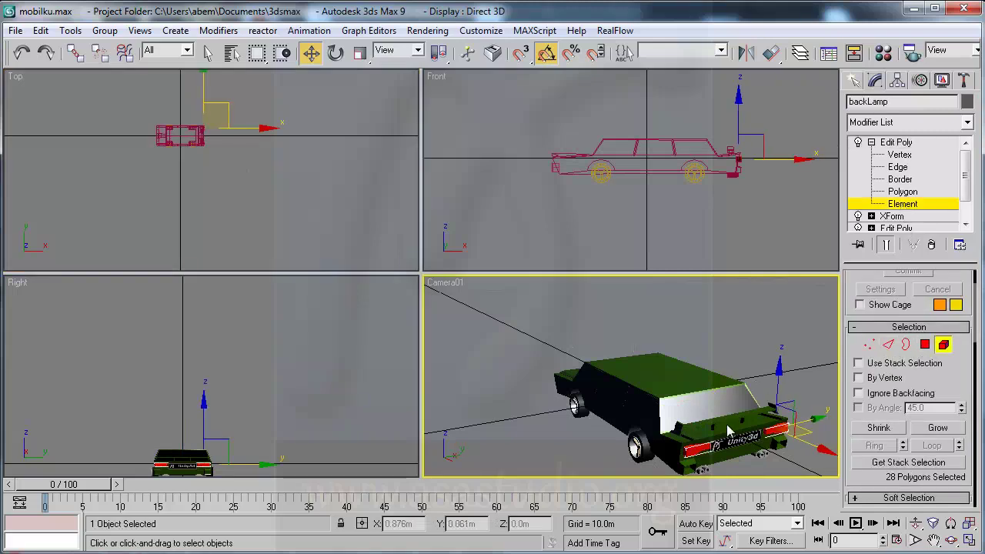
{"action": "left_click", "coordinate": [692, 448]}
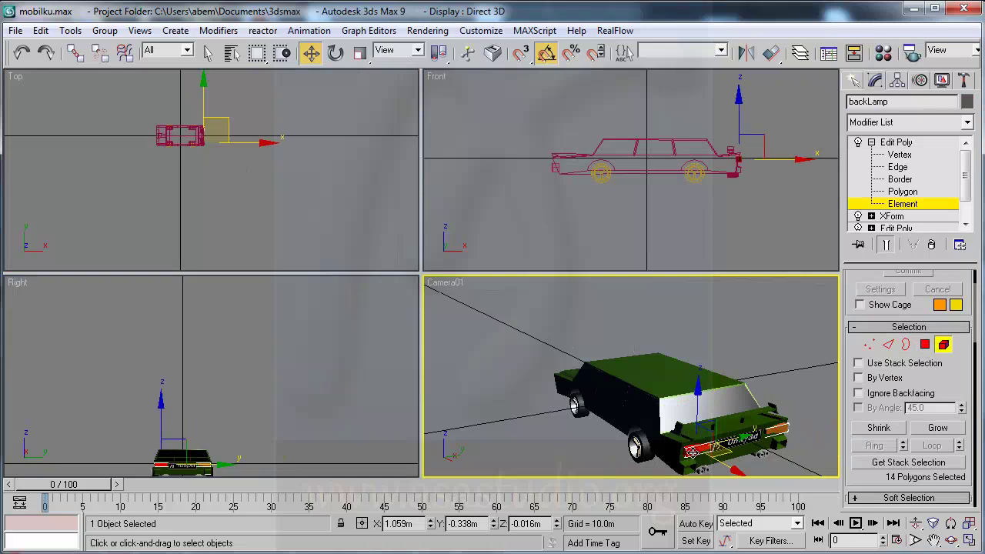
{"action": "left_click_drag", "start_coordinate": [972, 435], "coordinate": [975, 168]}
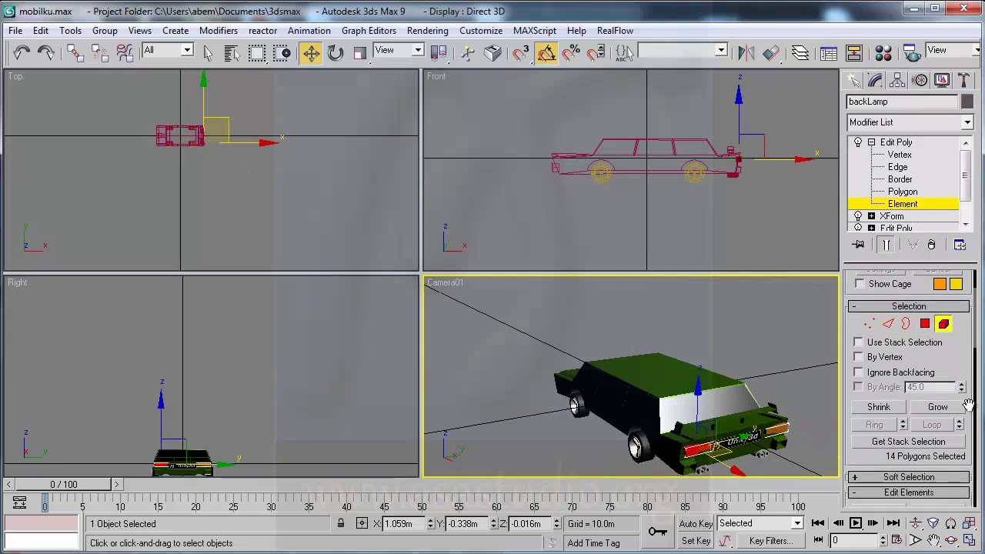
{"action": "scroll", "coordinate": [968, 446], "scroll_direction": "down", "scroll_amount": 4}
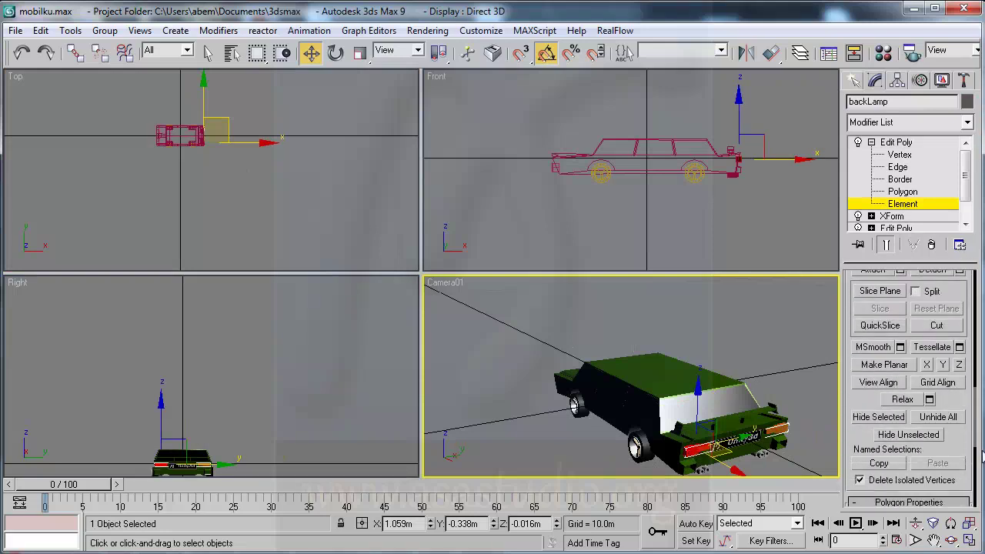
{"action": "scroll", "coordinate": [968, 446], "scroll_direction": "down", "scroll_amount": 4}
{"action": "scroll", "coordinate": [923, 370], "scroll_direction": "down", "scroll_amount": 2}
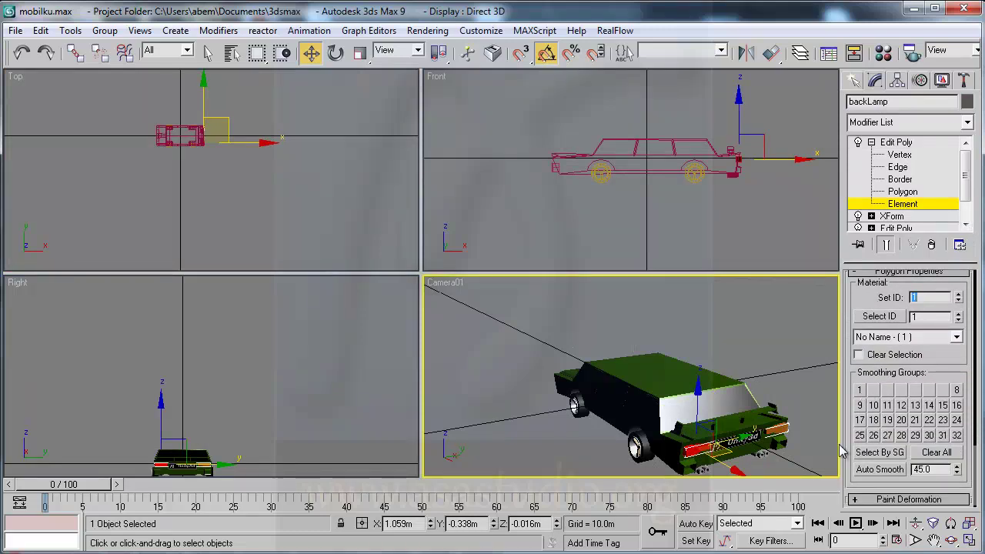
Shift the element along Y, give it material ID 2, and reselect all nine car objects.
{"action": "left_click_drag", "start_coordinate": [774, 429], "coordinate": [779, 422]}
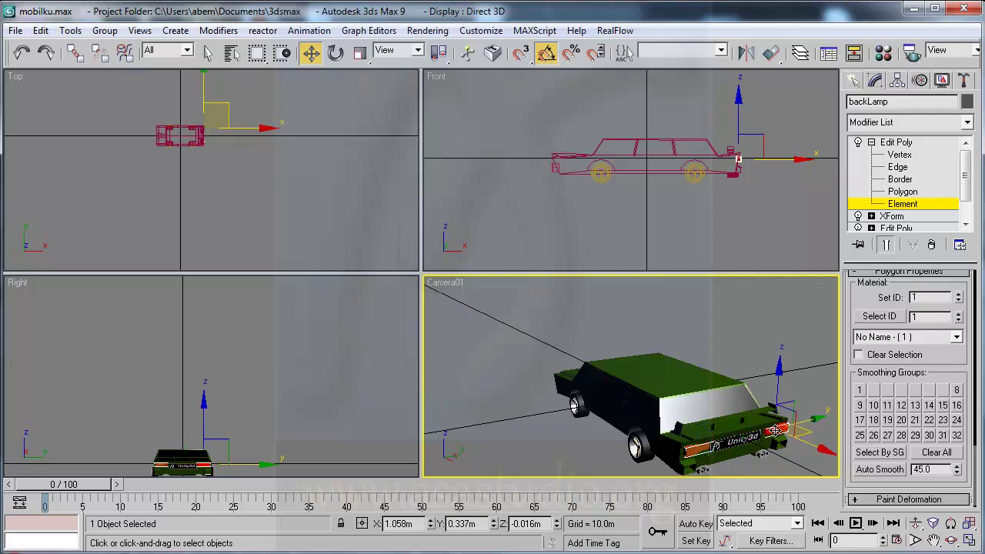
{"action": "type", "text": "2"}
{"action": "key", "text": "Return"}
{"action": "left_click", "coordinate": [904, 206]}
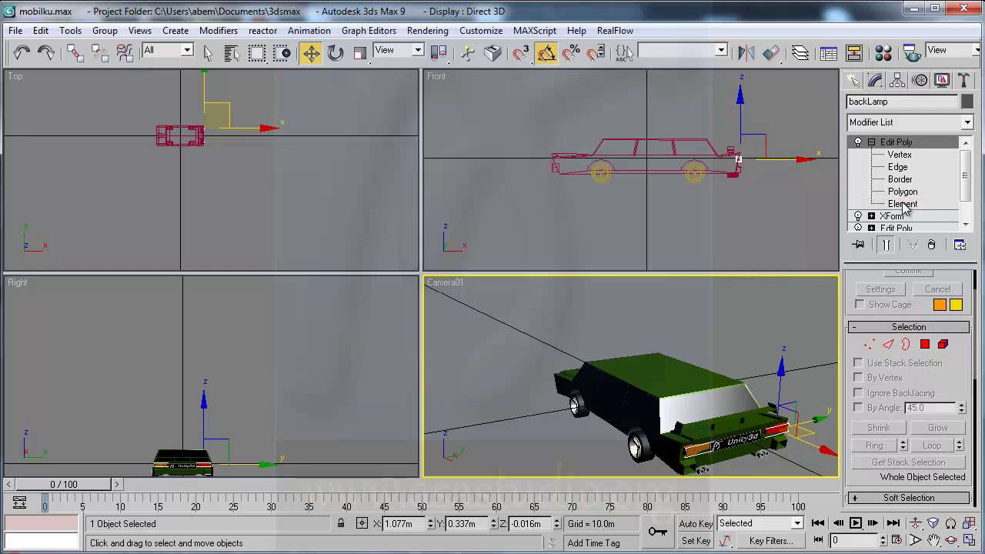
{"action": "right_click", "coordinate": [225, 139]}
{"action": "left_click_drag", "start_coordinate": [245, 164], "coordinate": [245, 164]}
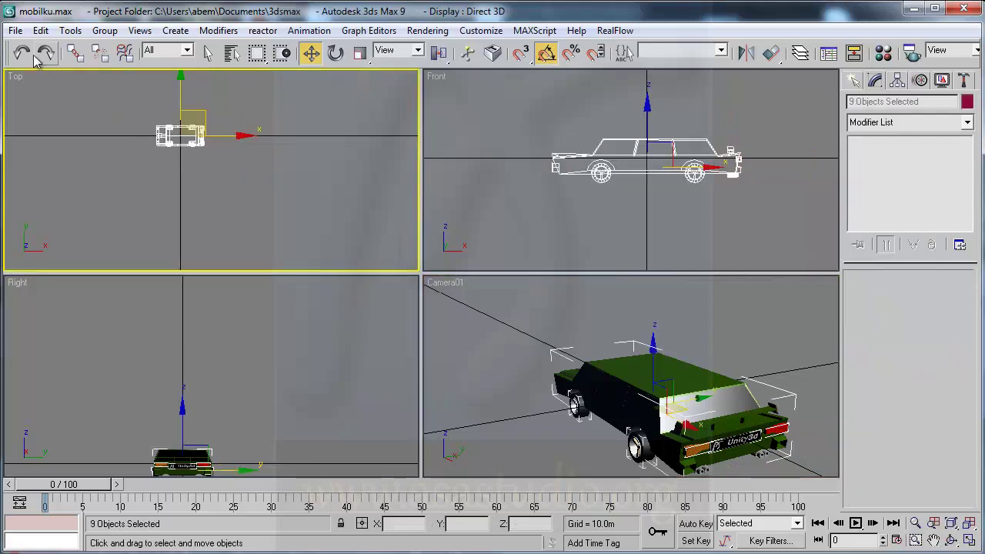
Re-export the selected car objects over MobilV1.FBX with the default FBX options.
{"action": "left_click", "coordinate": [15, 30]}
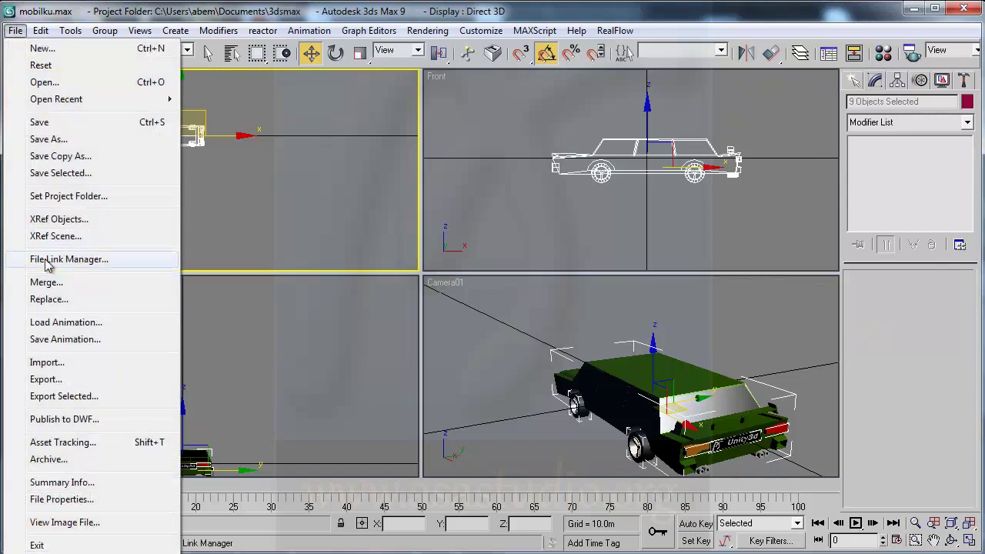
{"action": "left_click", "coordinate": [66, 396]}
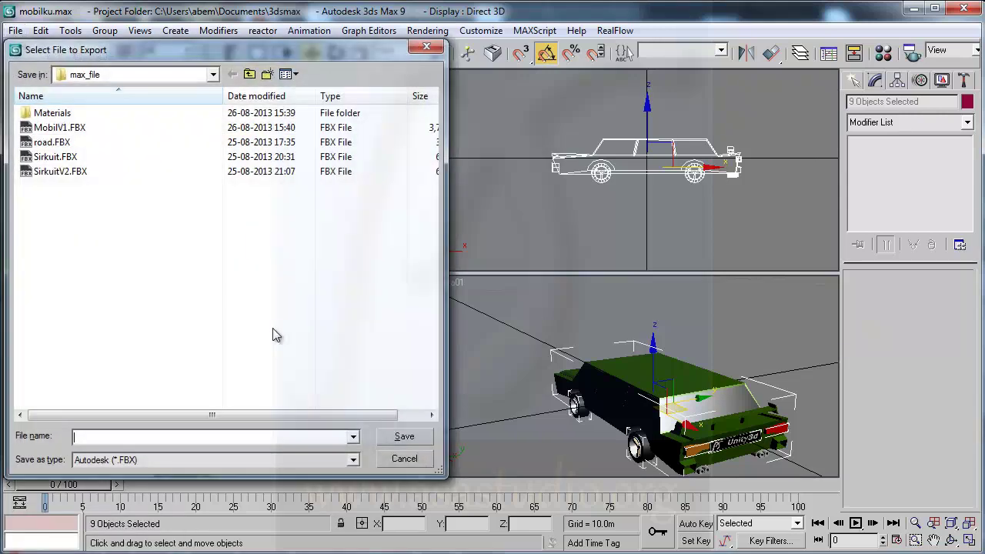
{"action": "left_click", "coordinate": [50, 130]}
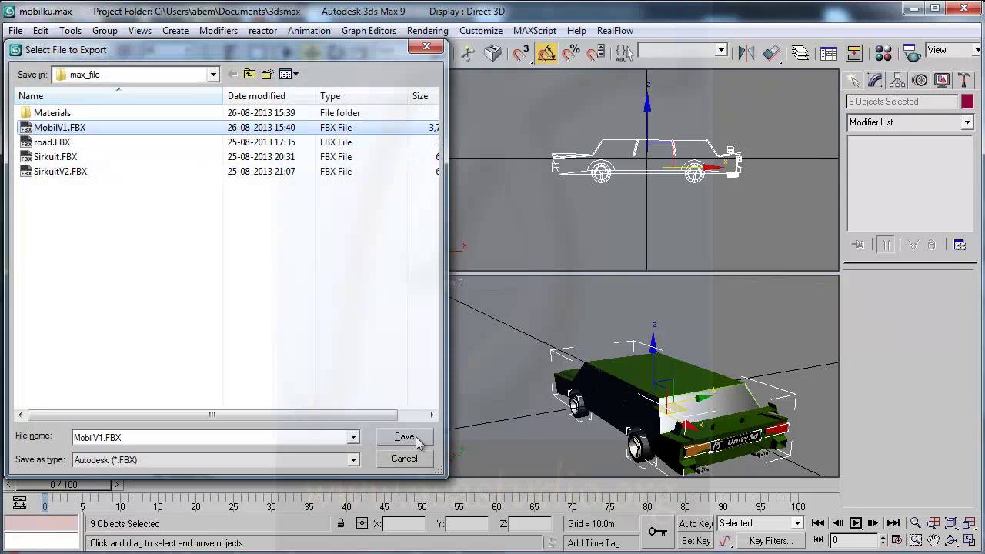
{"action": "left_click", "coordinate": [406, 437]}
{"action": "left_click", "coordinate": [569, 397]}
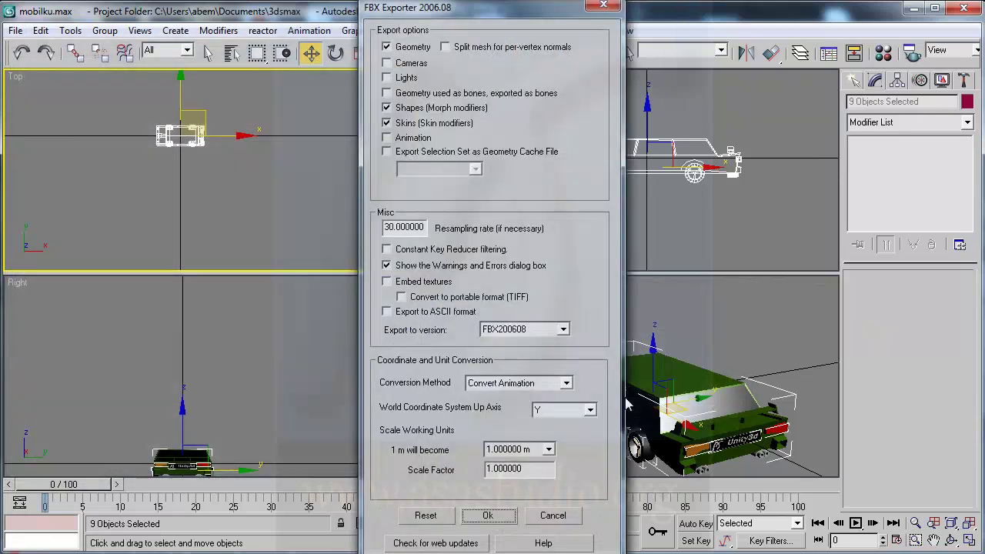
{"action": "left_click", "coordinate": [488, 515]}
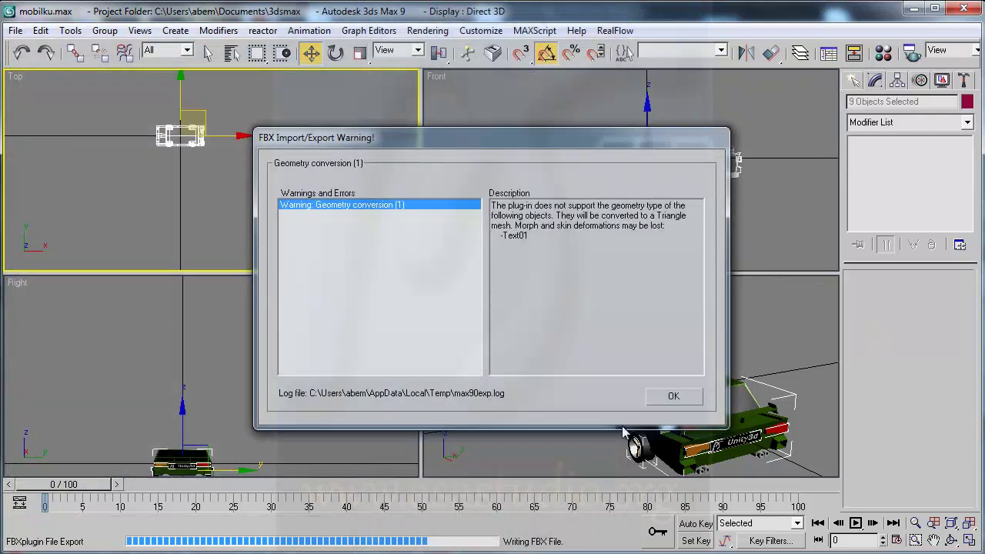
{"action": "left_click", "coordinate": [696, 396]}
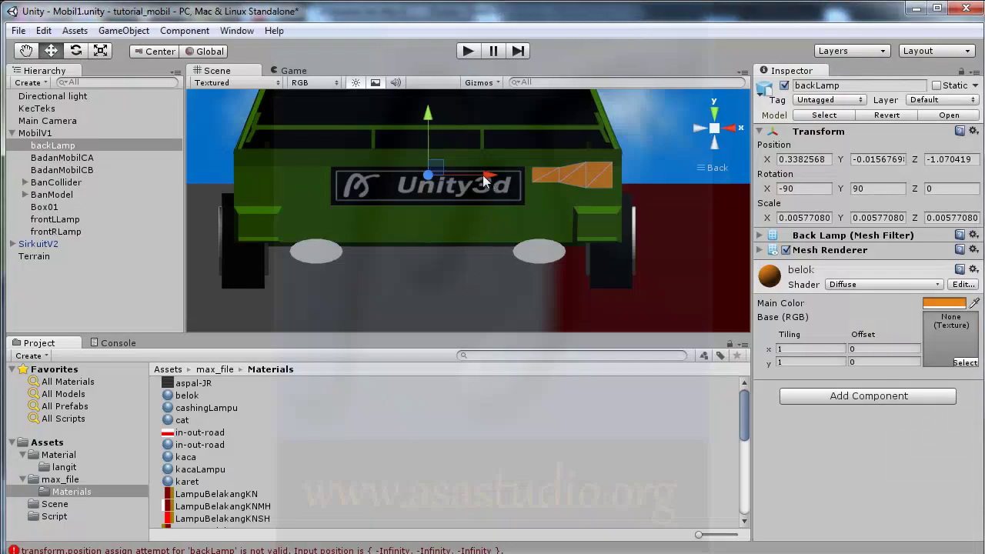
{"action": "left_click", "coordinate": [30, 148]}
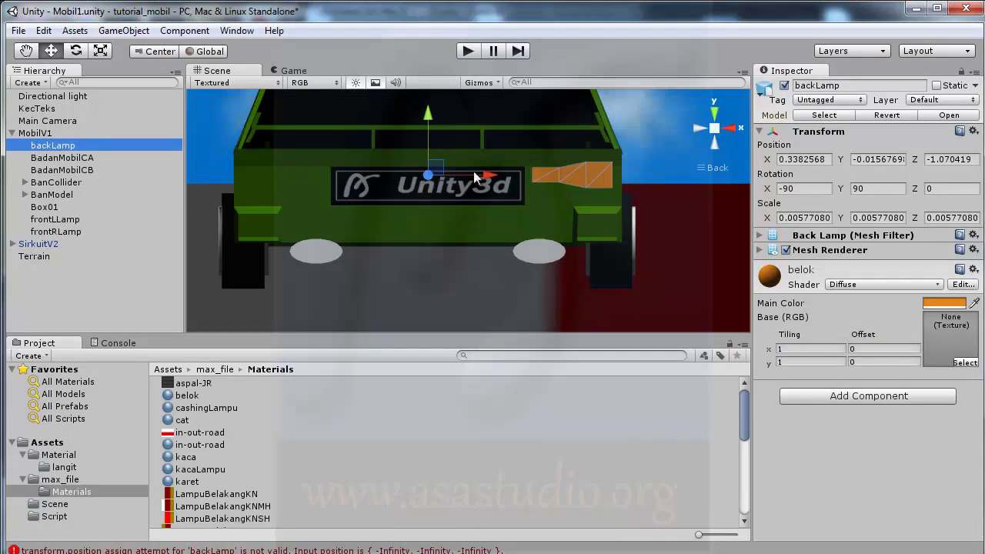
{"action": "mouse_move", "coordinate": [487, 177]}
{"action": "left_mouse_down"}
{"action": "mouse_move", "coordinate": [656, 181]}
{"action": "mouse_move", "coordinate": [470, 185]}
{"action": "left_mouse_up"}
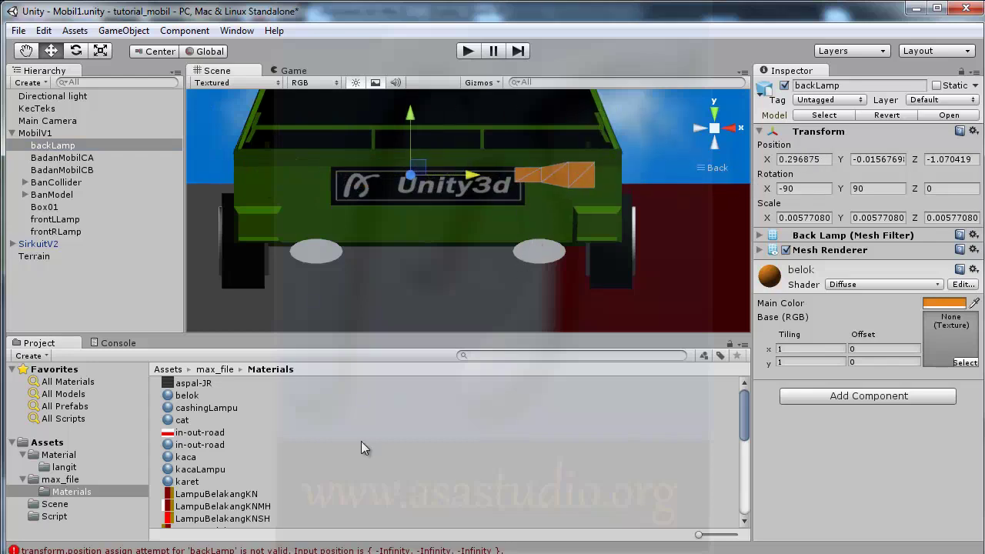
{"action": "left_click", "coordinate": [39, 146]}
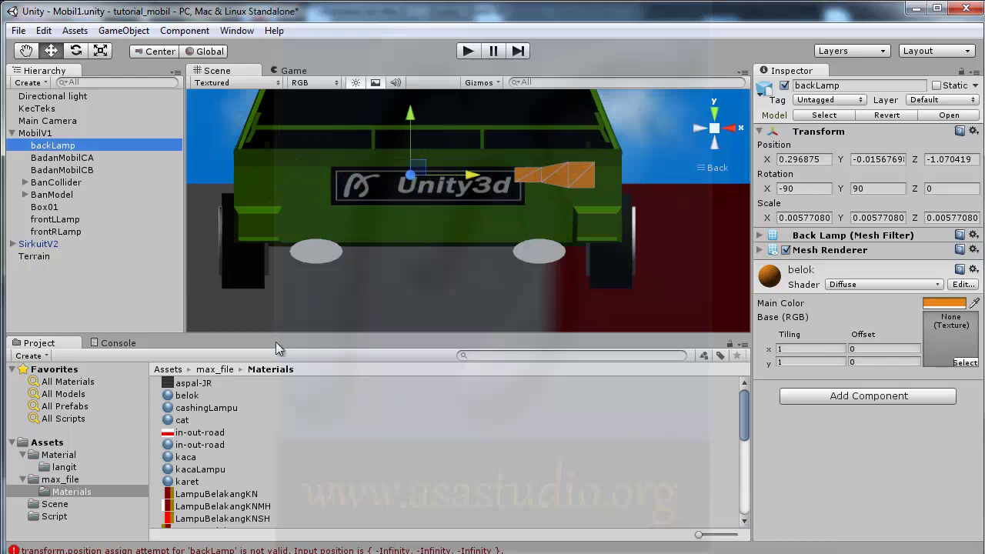
{"action": "mouse_move", "coordinate": [466, 176]}
{"action": "left_mouse_down"}
{"action": "mouse_move", "coordinate": [590, 171]}
{"action": "mouse_move", "coordinate": [489, 171]}
{"action": "left_mouse_up"}
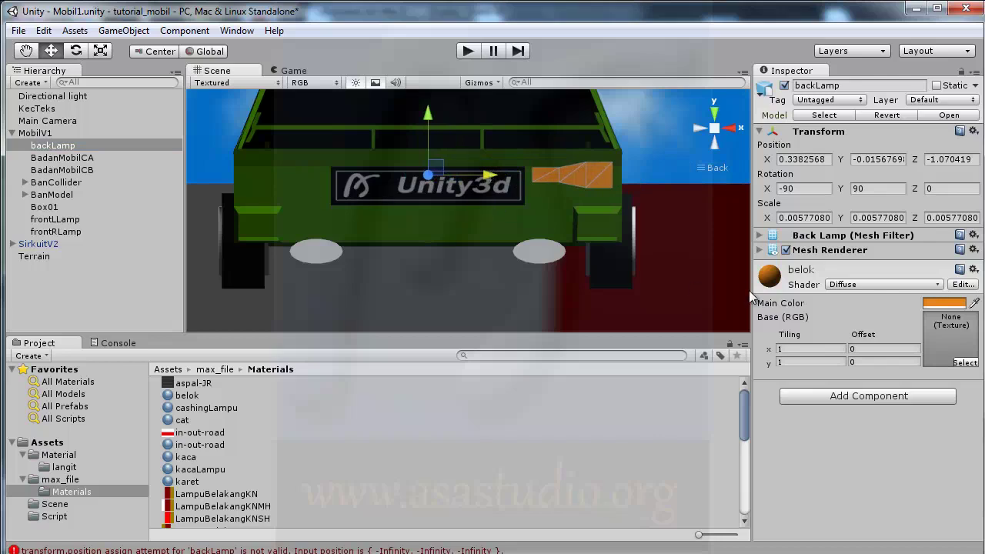
{"action": "mouse_move", "coordinate": [741, 409]}
{"action": "left_mouse_down"}
{"action": "mouse_move", "coordinate": [741, 390]}
{"action": "mouse_move", "coordinate": [741, 444]}
{"action": "left_mouse_up"}
{"action": "scroll", "coordinate": [359, 460], "scroll_direction": "up", "scroll_amount": 4}
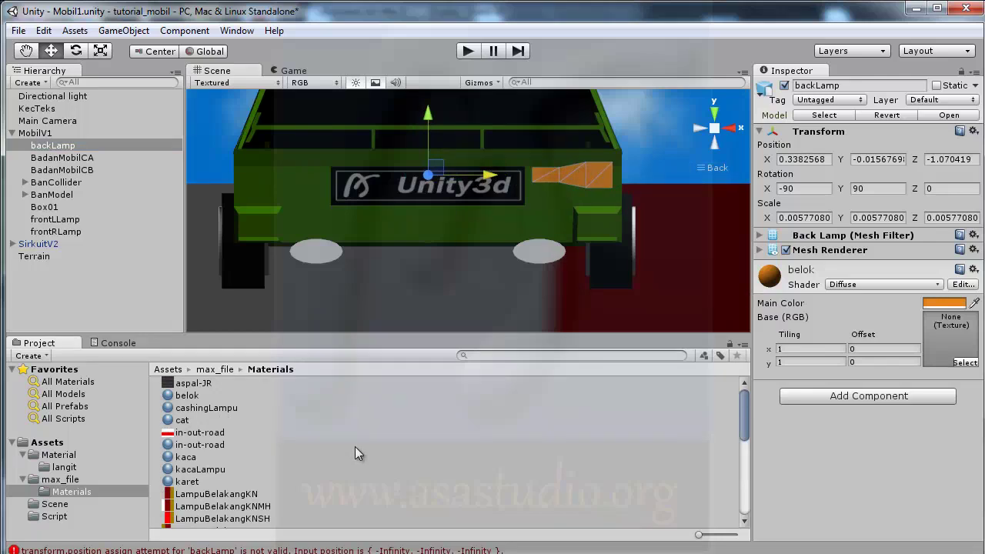
{"action": "left_click_drag", "start_coordinate": [744, 416], "coordinate": [748, 497]}
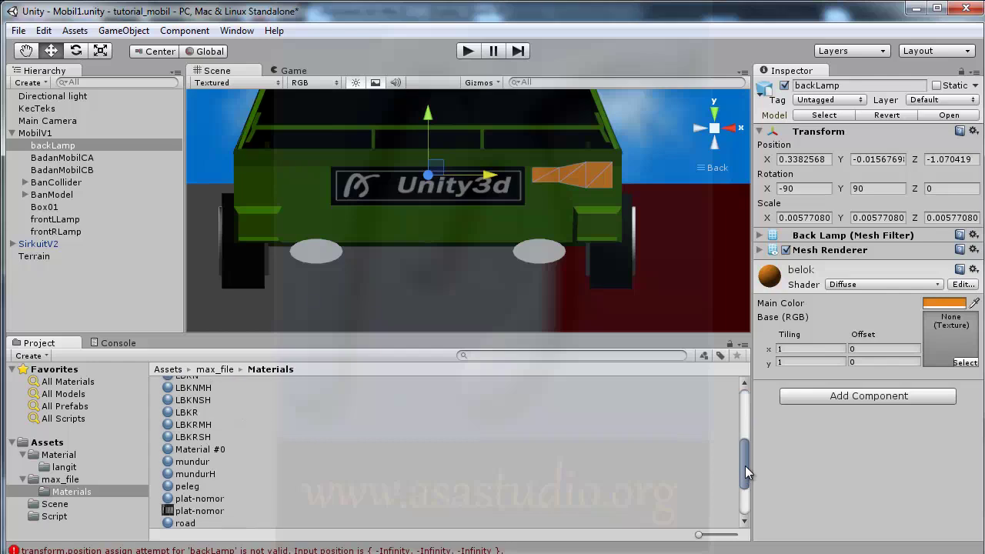